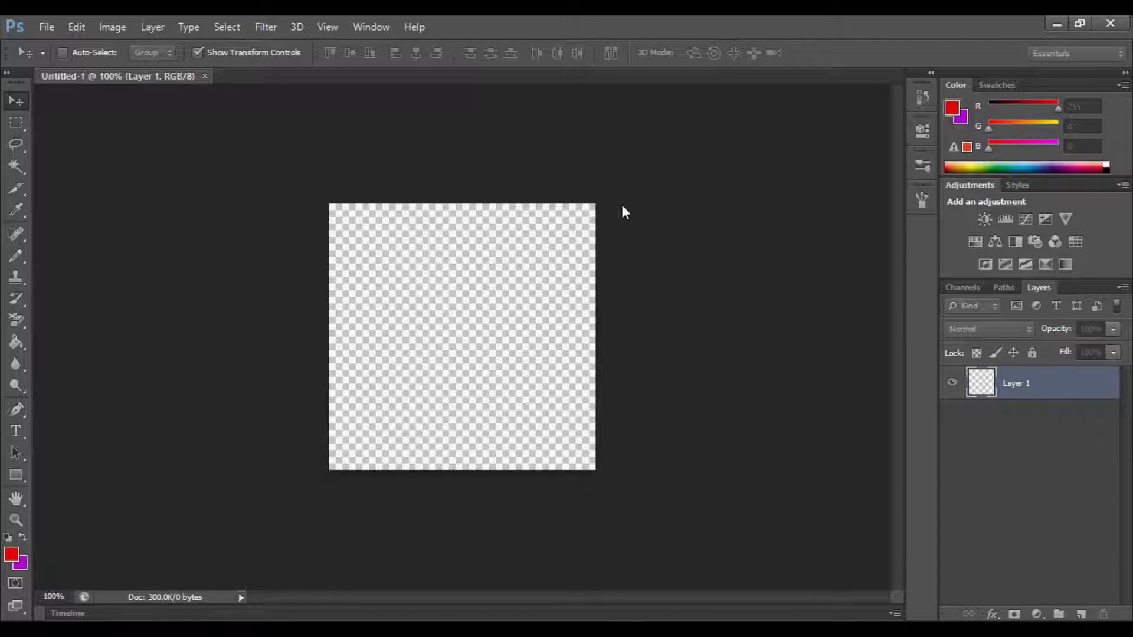
Create Untitled-2, a 32×32 px document with a transparent background
key(Return)
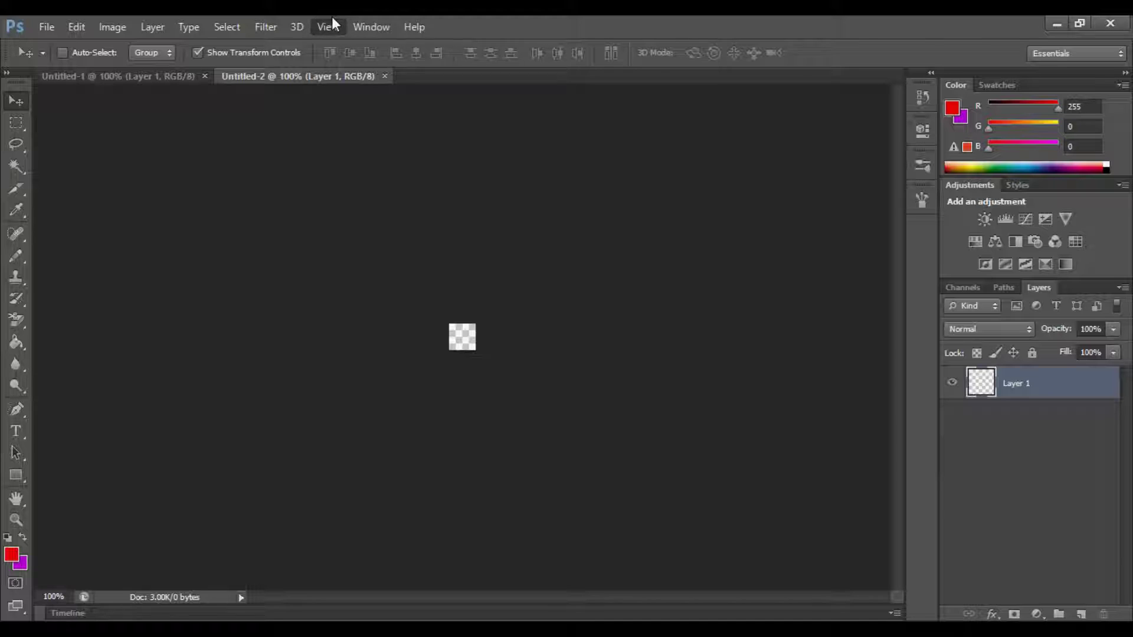
Fit the tile to the window and try a red test stroke with the 1-pixel Pencil, then undo it
key(ctrl+0)
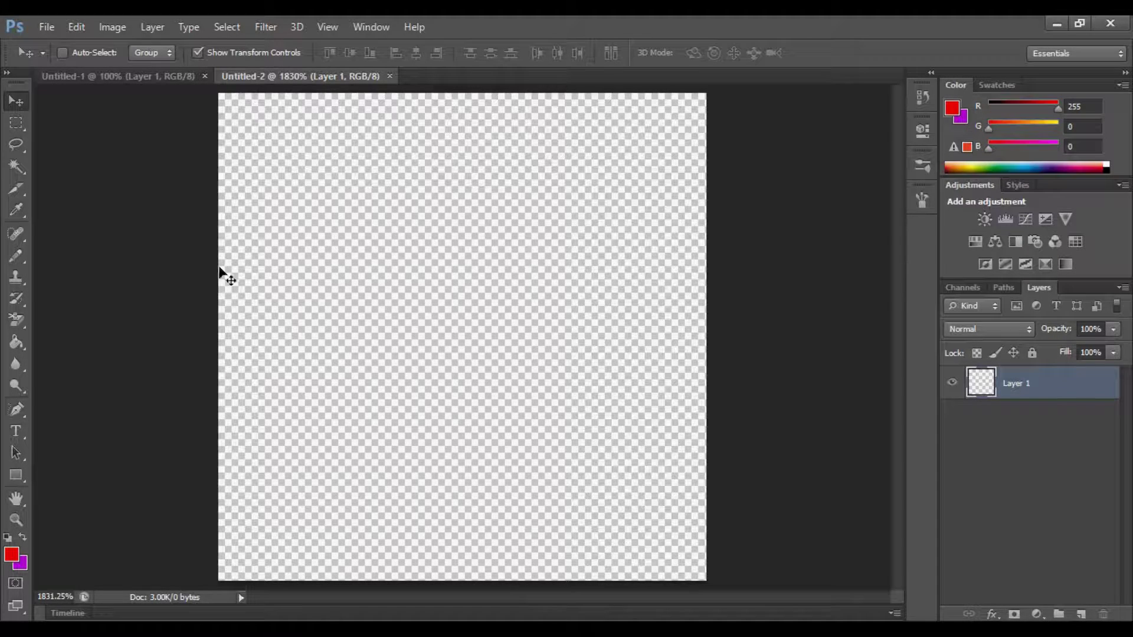
click(16, 255)
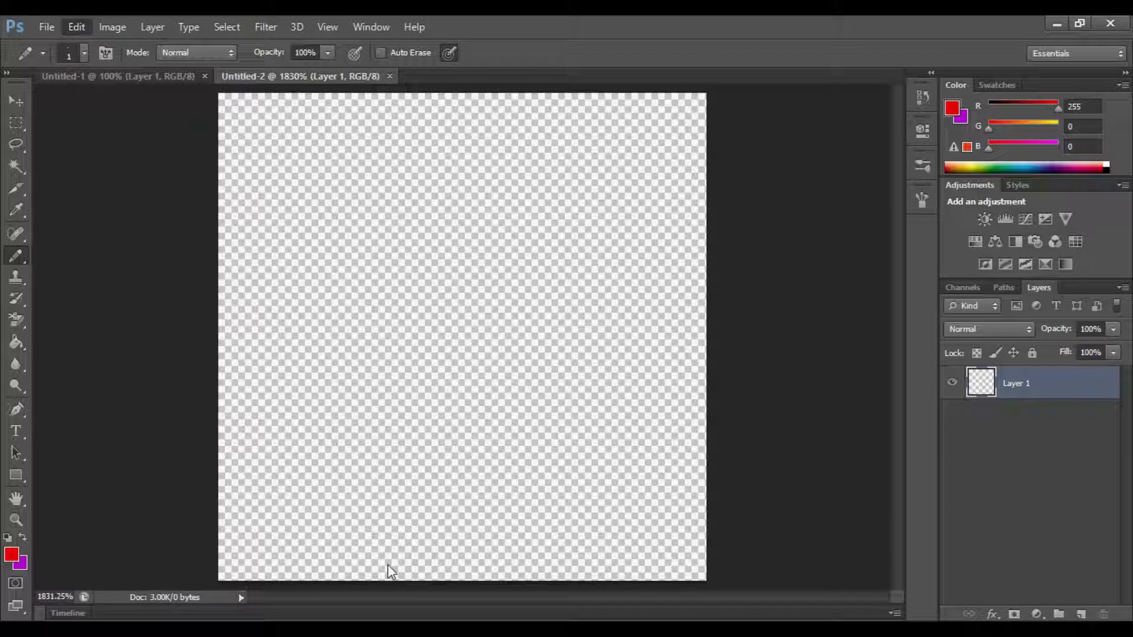
key(i)
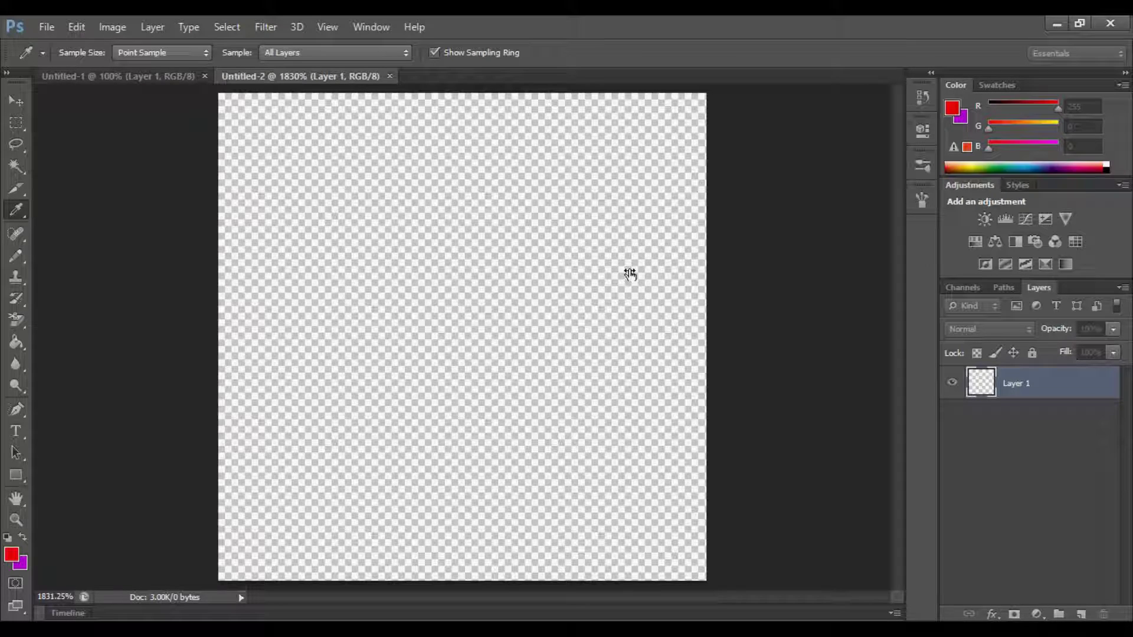
key(b)
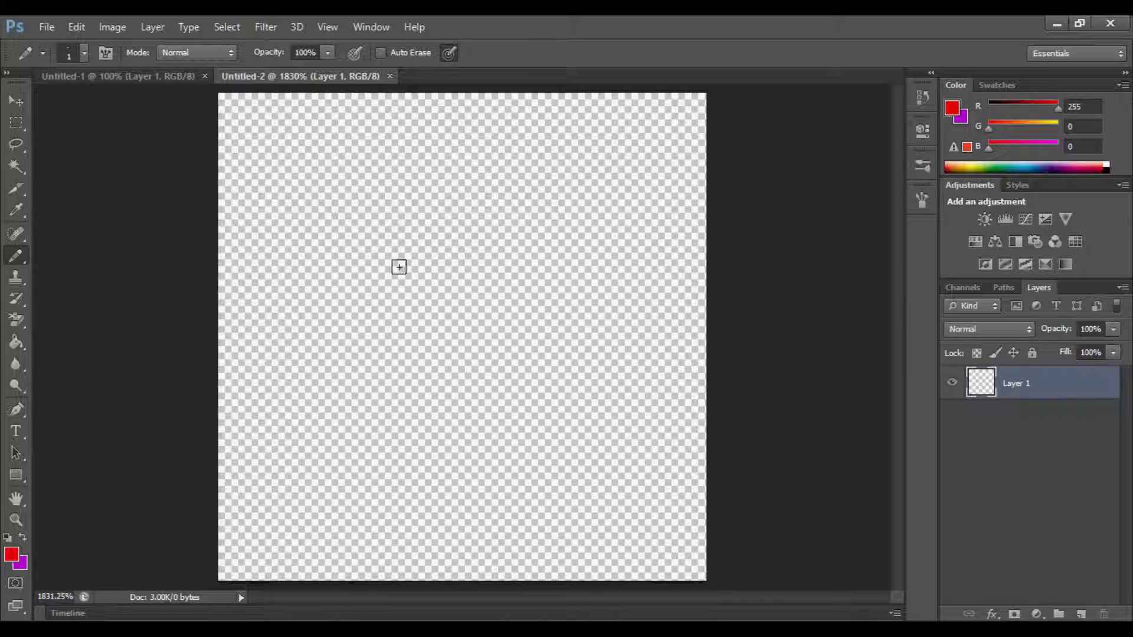
mouse_move(221, 253)
mouse_down()
mouse_move(261, 250)
mouse_move(433, 282)
mouse_move(559, 204)
mouse_move(538, 359)
mouse_move(392, 463)
mouse_move(606, 415)
mouse_move(470, 322)
mouse_move(499, 381)
mouse_move(583, 331)
mouse_up()
key(ctrl+z)
Set the foreground colour to pure green (R0 G255 B0)
key(i)
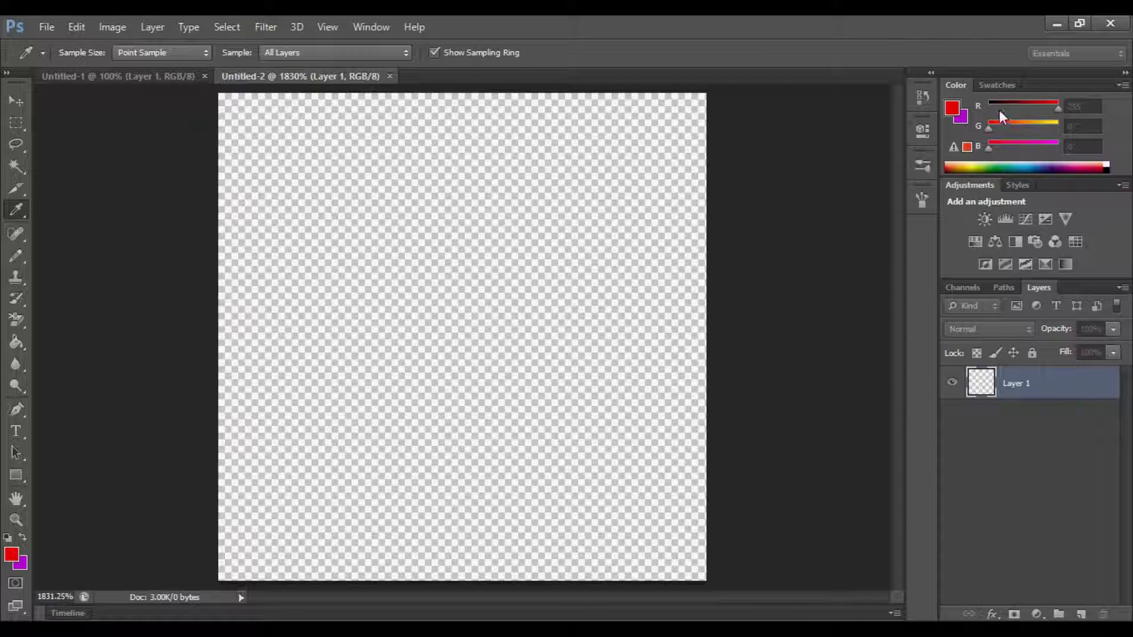
click(997, 166)
key(b)
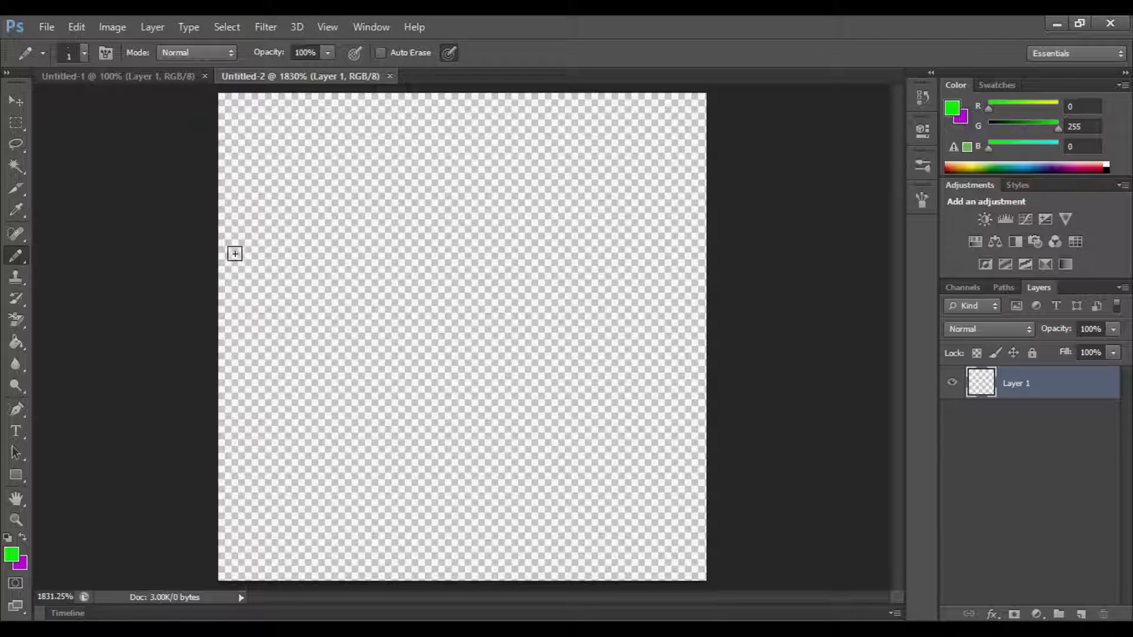
Draw stepped green lines across the tile and along its top edge, and fill between them green
mouse_move(232, 242)
mouse_down()
mouse_move(316, 206)
mouse_move(403, 220)
mouse_move(455, 198)
mouse_move(692, 238)
mouse_up()
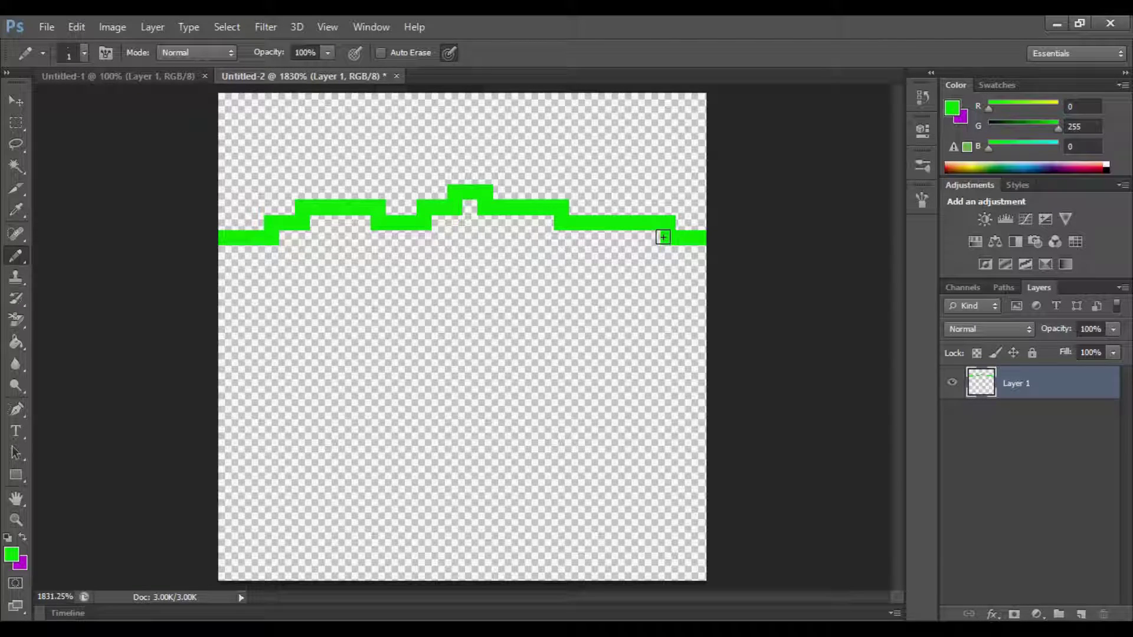
click(227, 102)
mouse_move(227, 102)
mouse_down()
mouse_move(460, 115)
mouse_move(575, 101)
mouse_move(671, 114)
mouse_move(699, 102)
mouse_up()
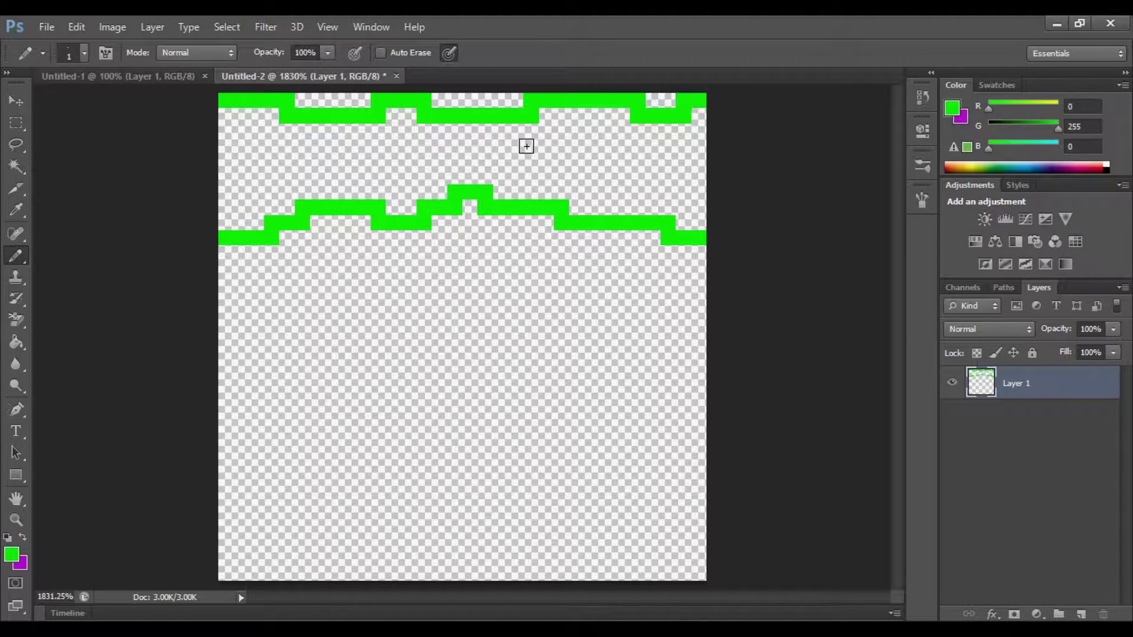
click(17, 342)
click(268, 172)
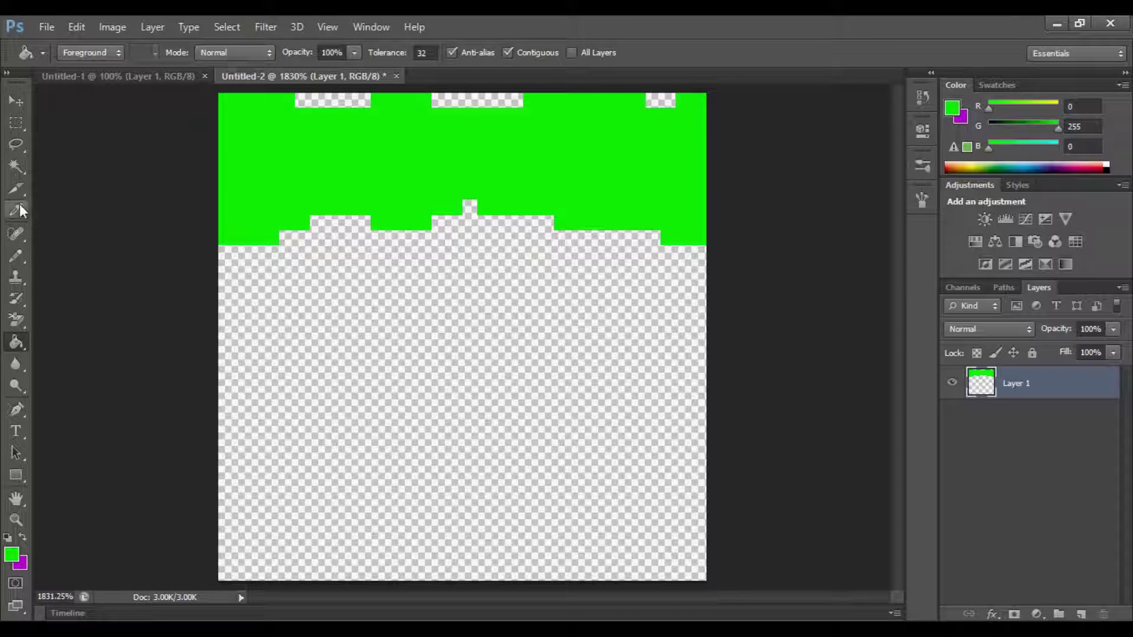
click(17, 256)
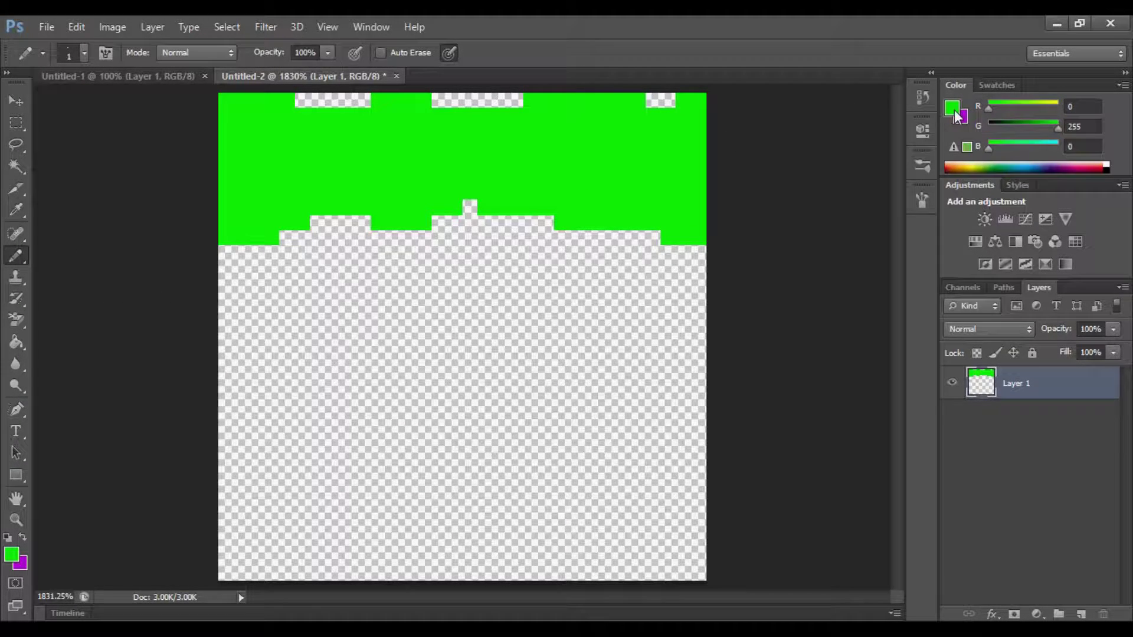
Add a stepped dark-green band under the grass, then pick brown (106, 64, 9) as the colour
key(i)
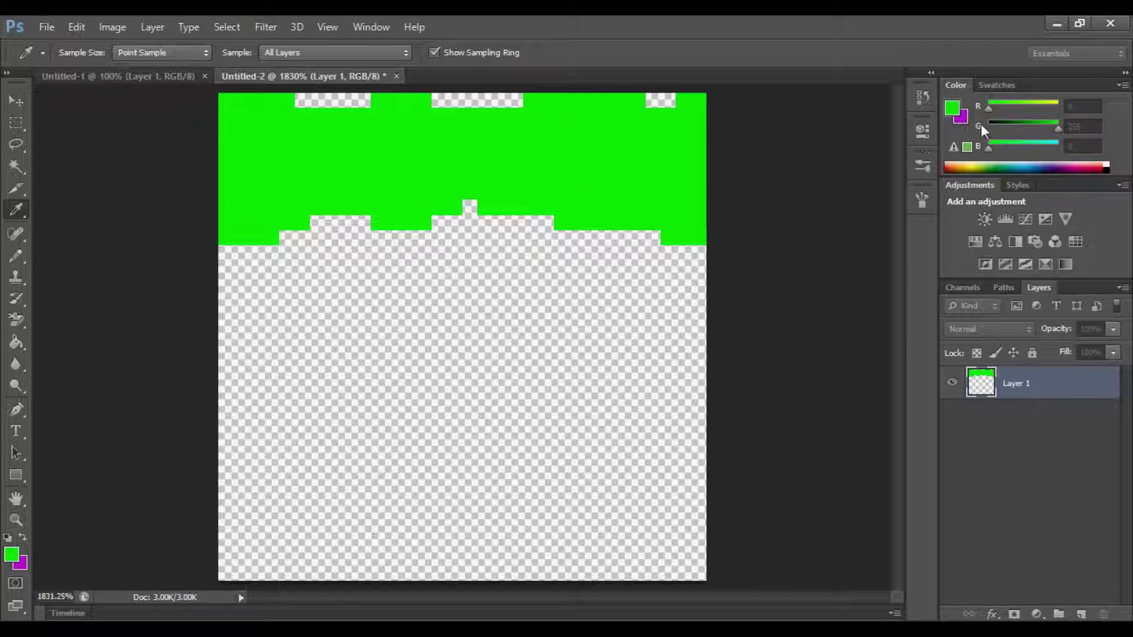
key(b)
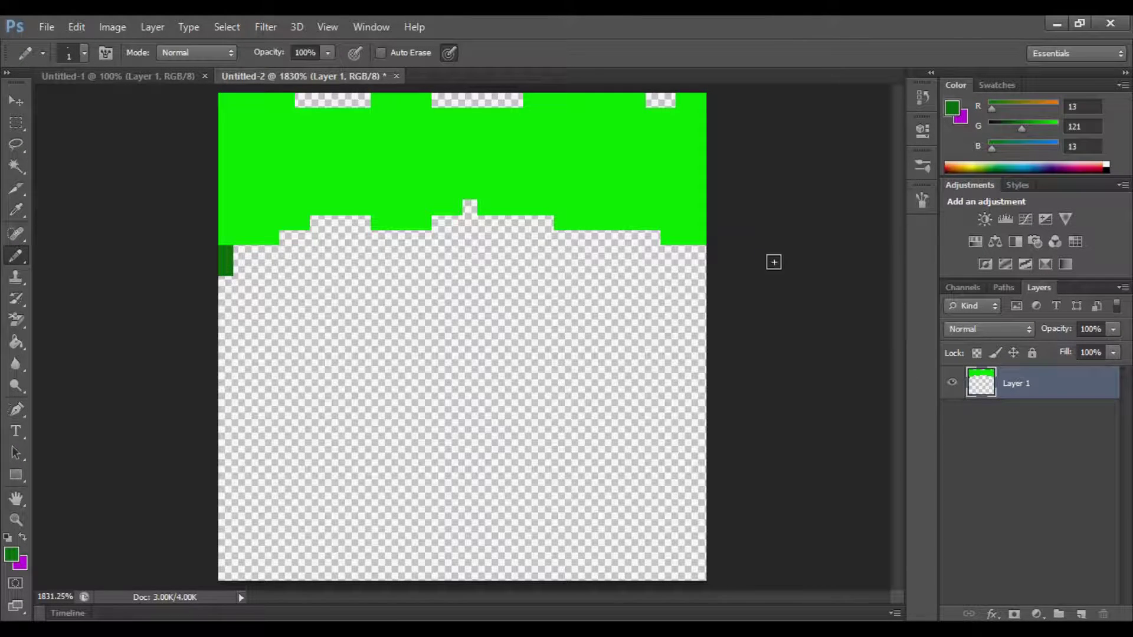
mouse_move(698, 253)
mouse_down()
mouse_move(575, 279)
mouse_move(472, 271)
mouse_move(420, 295)
mouse_move(376, 272)
mouse_move(241, 269)
mouse_up()
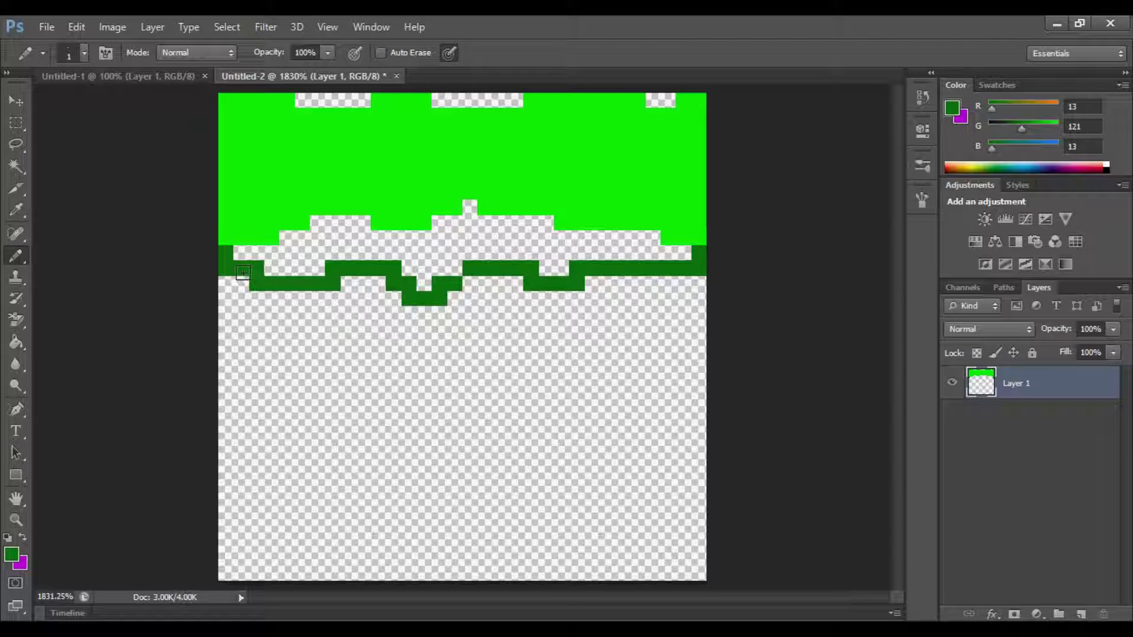
click(16, 342)
click(356, 250)
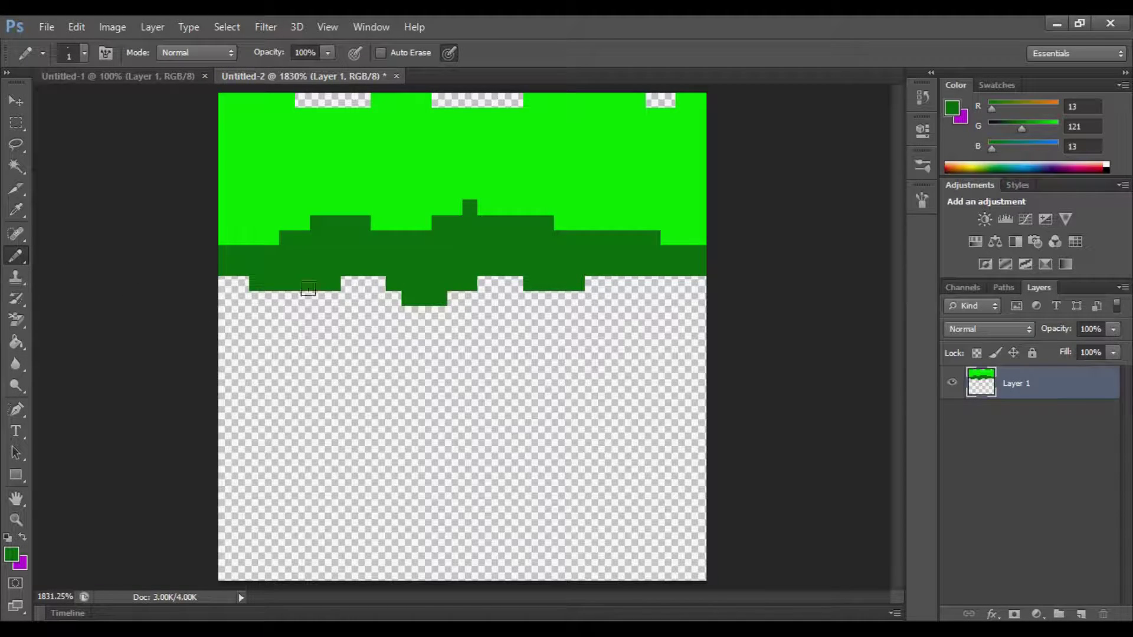
key(i)
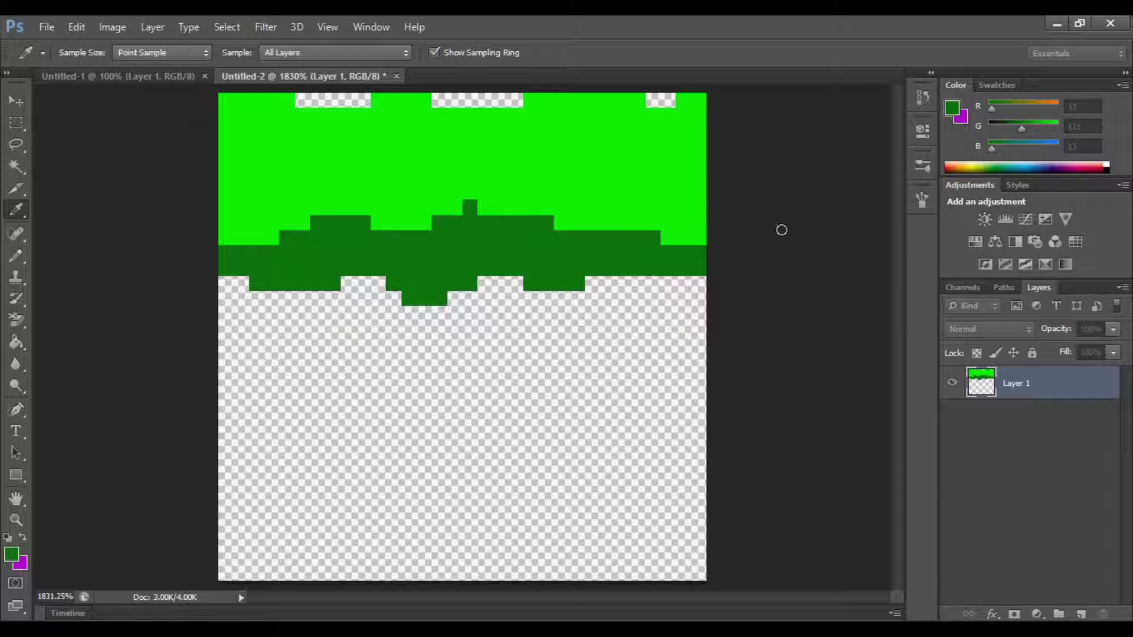
click(955, 170)
Fill the empty lower area of the tile with brown dirt
key(b)
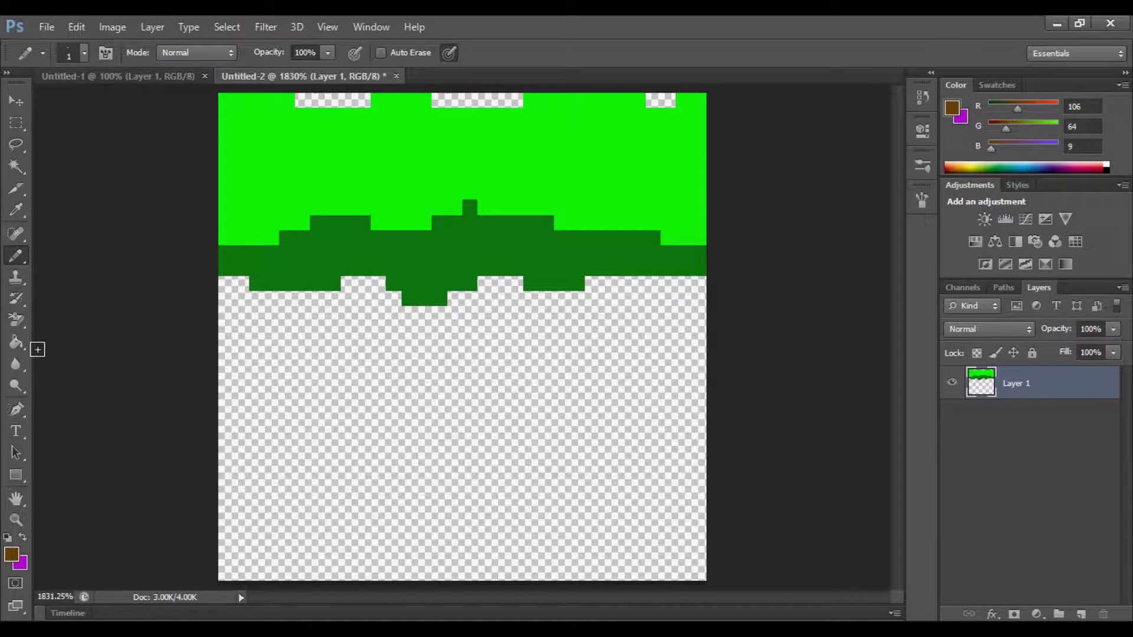
click(17, 343)
click(361, 456)
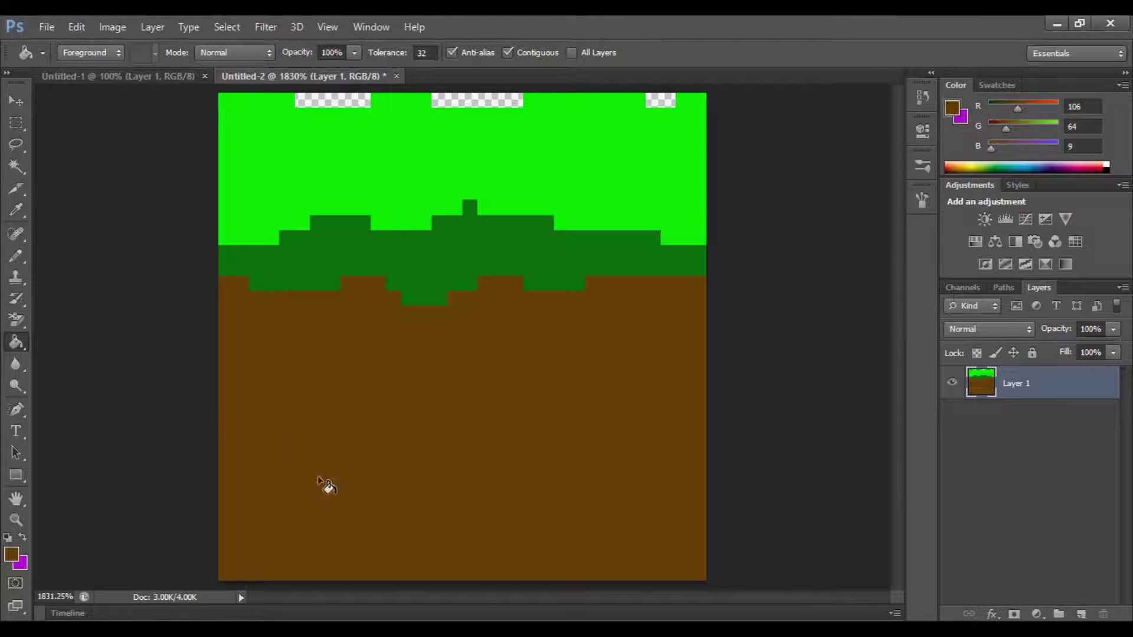
Scatter small dark-green specks and bars across the bright grass
key(b)
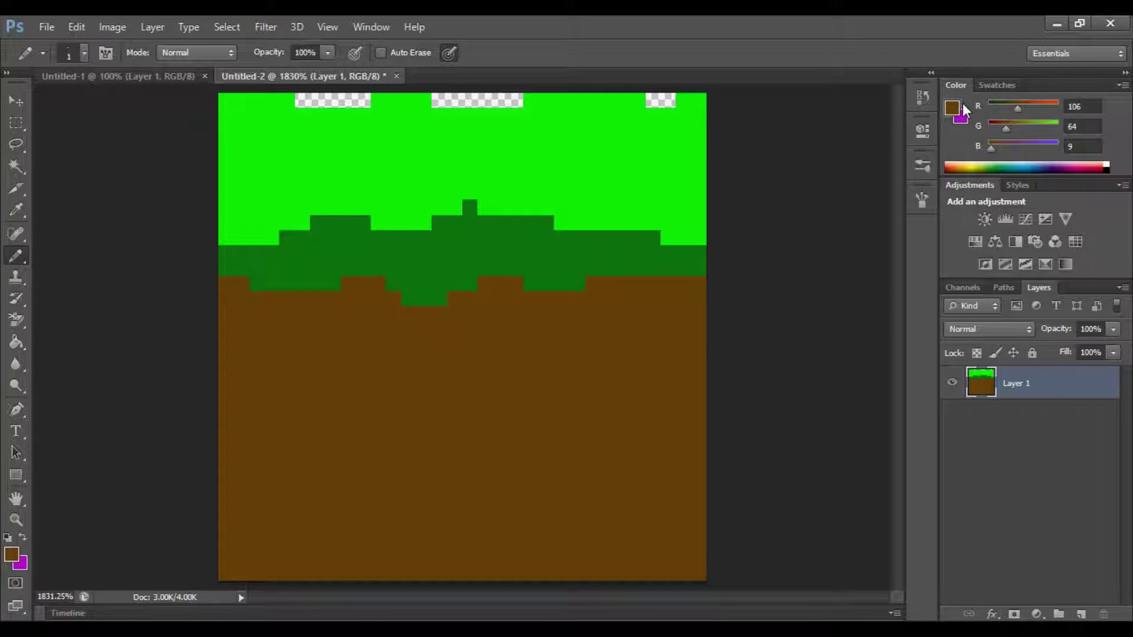
key(i)
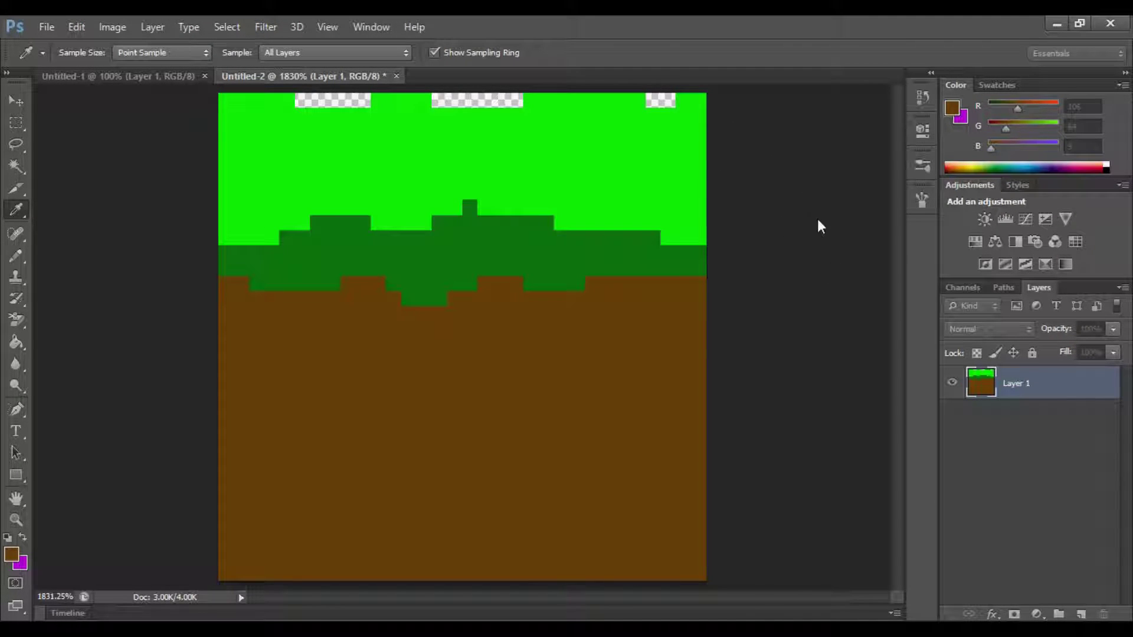
key(b)
click(256, 177)
drag(272, 177, 271, 192)
drag(332, 162, 363, 162)
drag(488, 158, 500, 147)
drag(624, 177, 653, 191)
drag(654, 131, 668, 131)
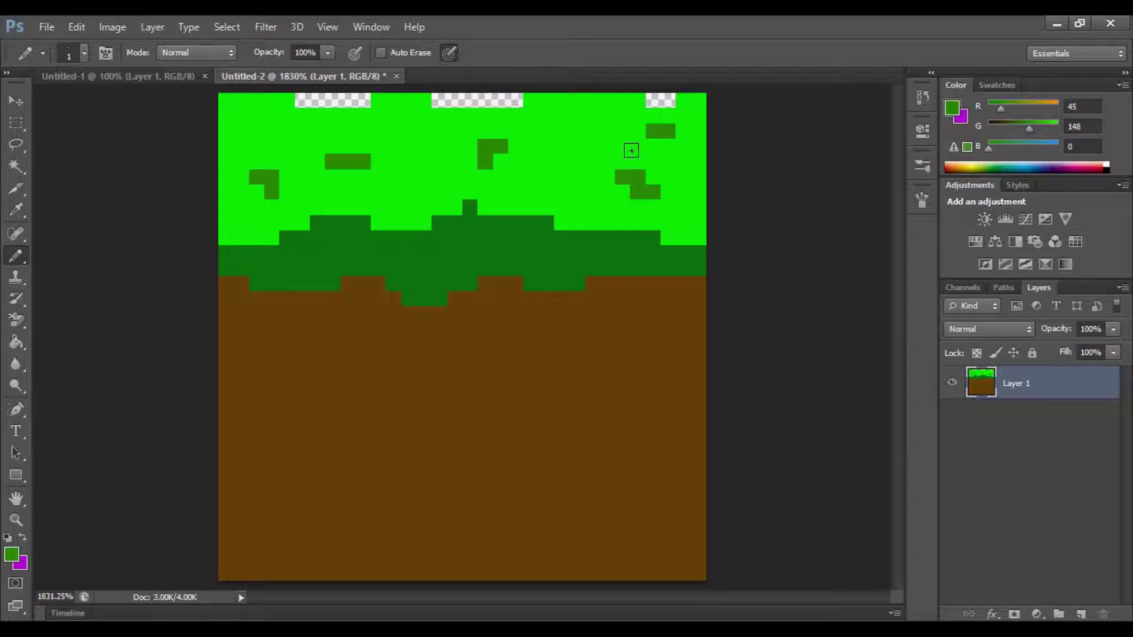
drag(423, 146, 424, 176)
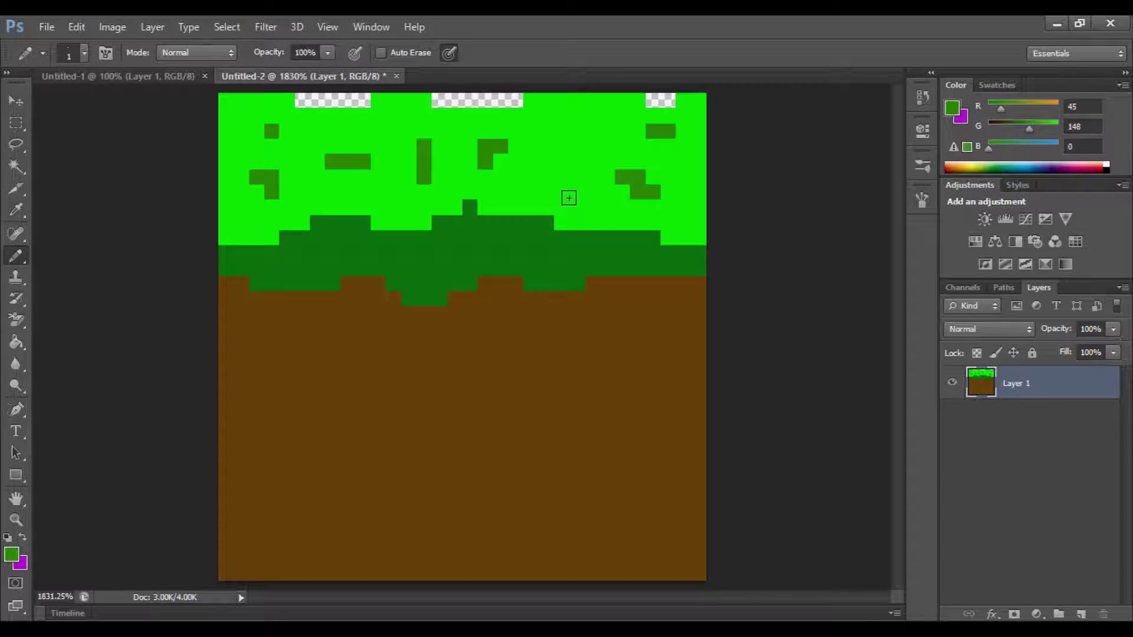
drag(561, 192, 577, 192)
Add dark-brown specks across the centre and right of the dirt
key(i)
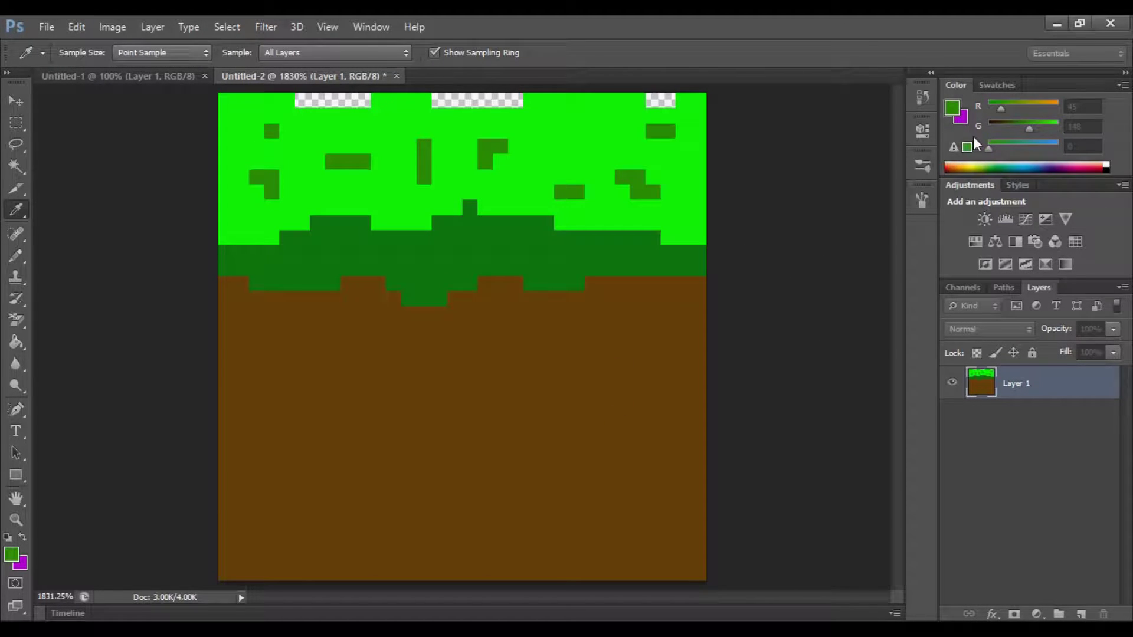
key(b)
drag(319, 378, 333, 422)
drag(302, 467, 333, 481)
drag(561, 481, 561, 513)
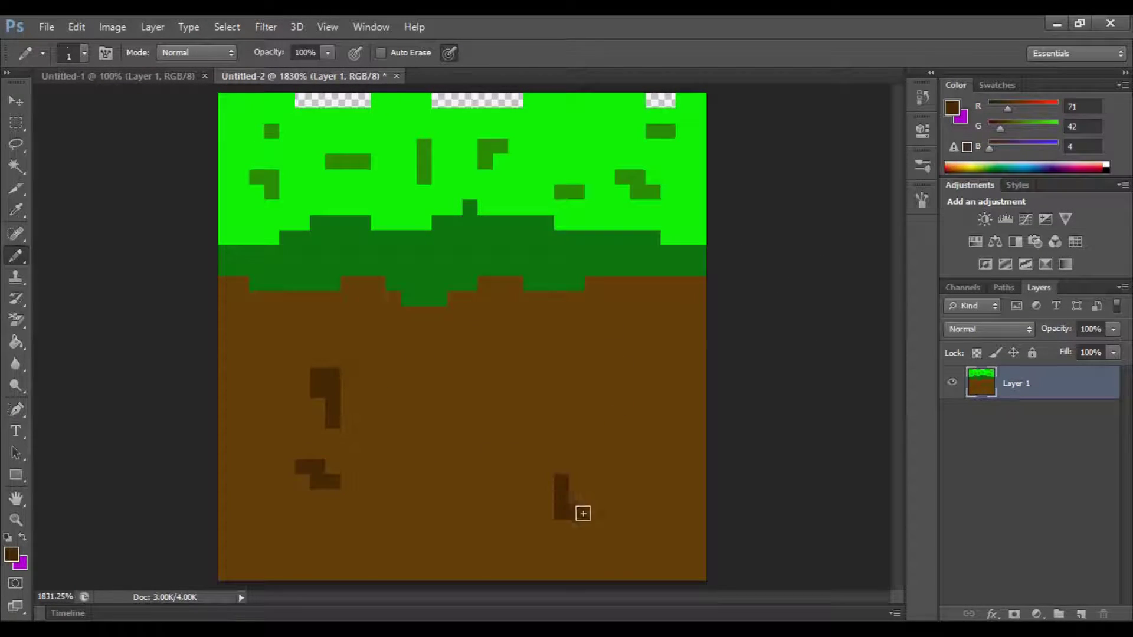
click(577, 512)
drag(684, 482, 668, 512)
drag(638, 389, 607, 358)
drag(531, 404, 516, 420)
drag(424, 496, 423, 512)
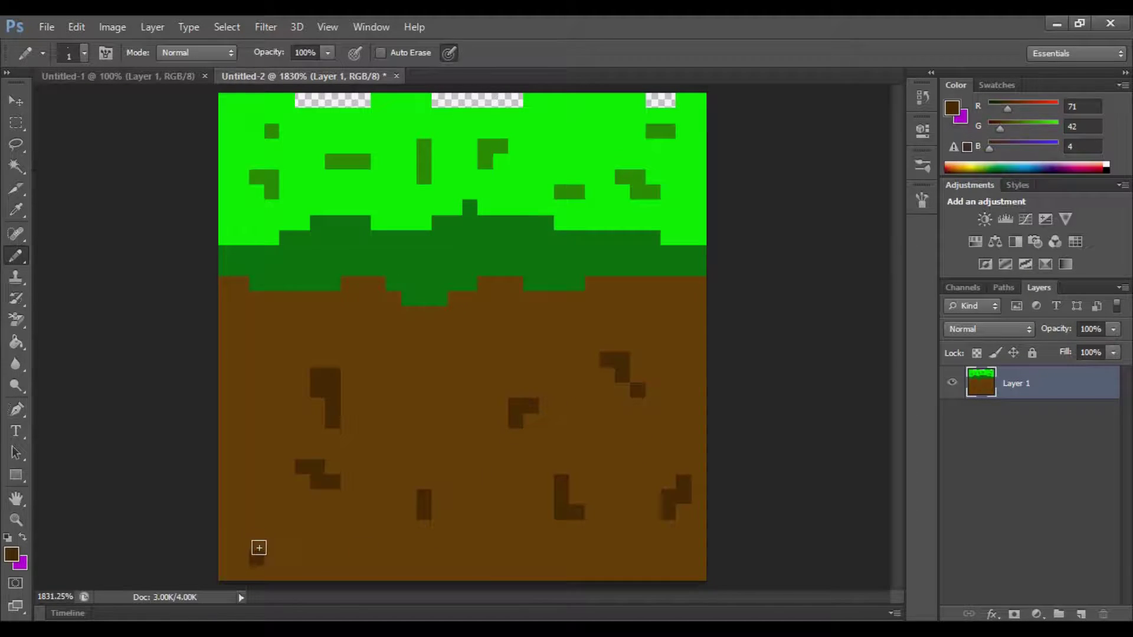
Add more dark-brown L-shapes, bars and single pixels across the dirt
drag(256, 390, 240, 405)
drag(271, 344, 256, 359)
drag(484, 344, 501, 344)
drag(439, 435, 454, 436)
click(500, 482)
drag(516, 542, 515, 558)
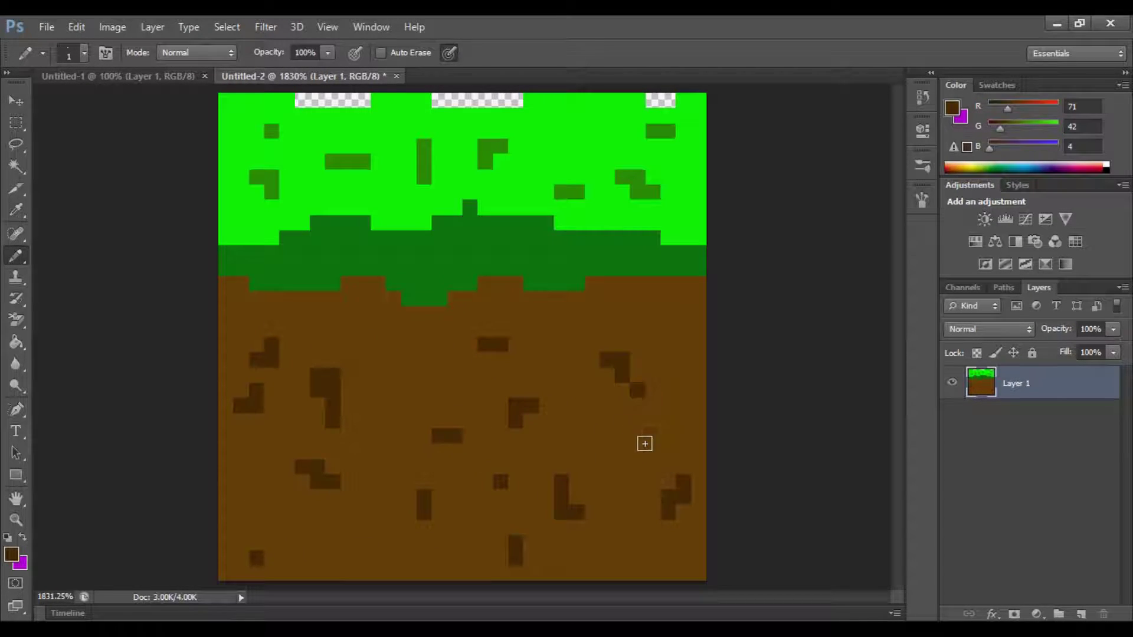
drag(653, 436, 653, 452)
drag(669, 329, 653, 329)
click(16, 101)
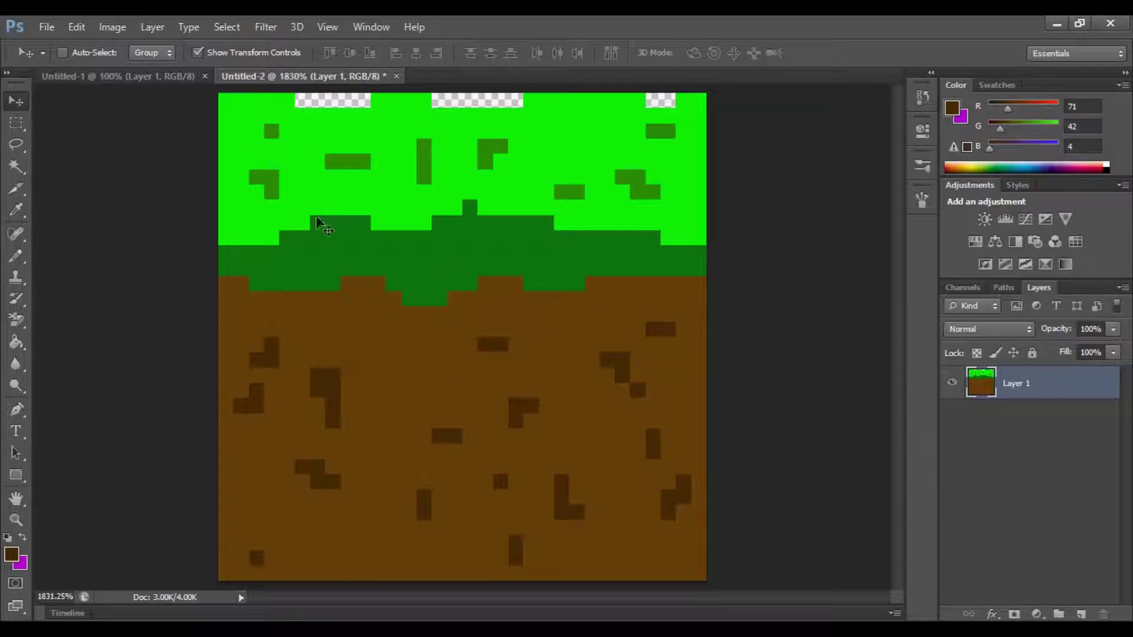
Copy the finished tile into Untitled-1 as a new layer at its original size
drag(317, 223, 367, 231)
key(ctrl+t)
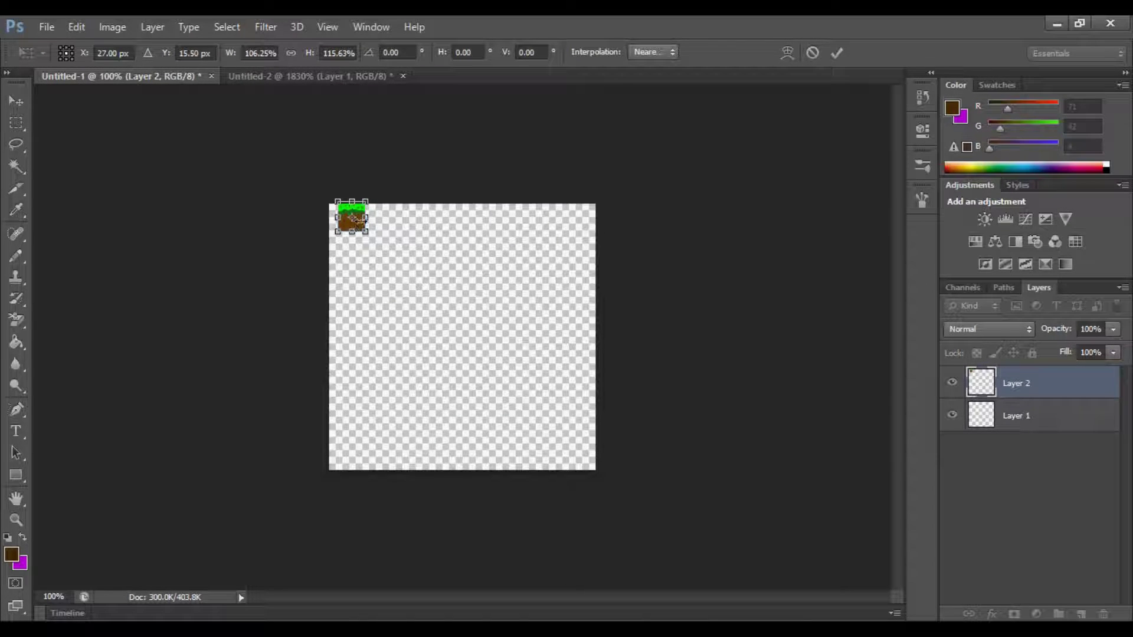
key(ctrl+z)
click(836, 53)
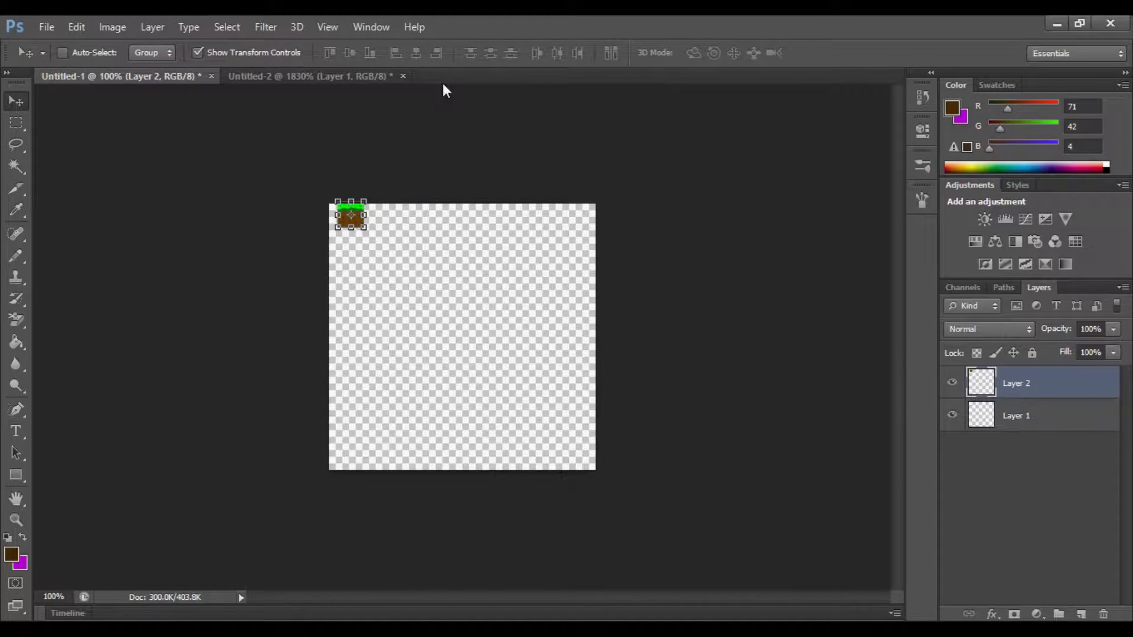
key(ctrl+0)
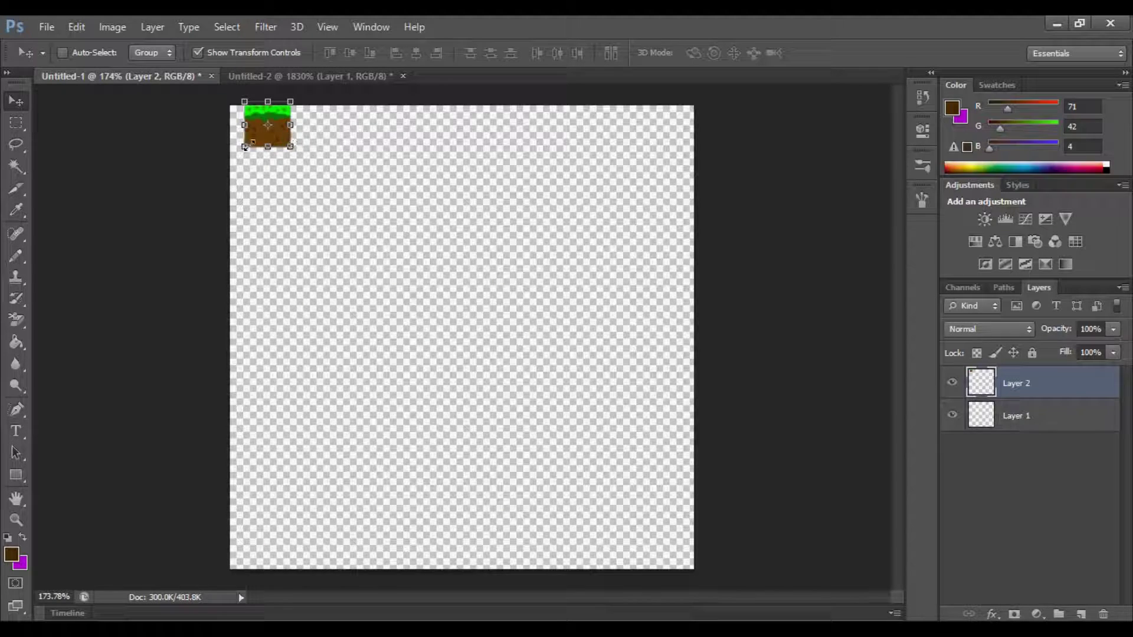
Position the tile at the left-middle of the test canvas and deselect the layer
drag(282, 143, 364, 309)
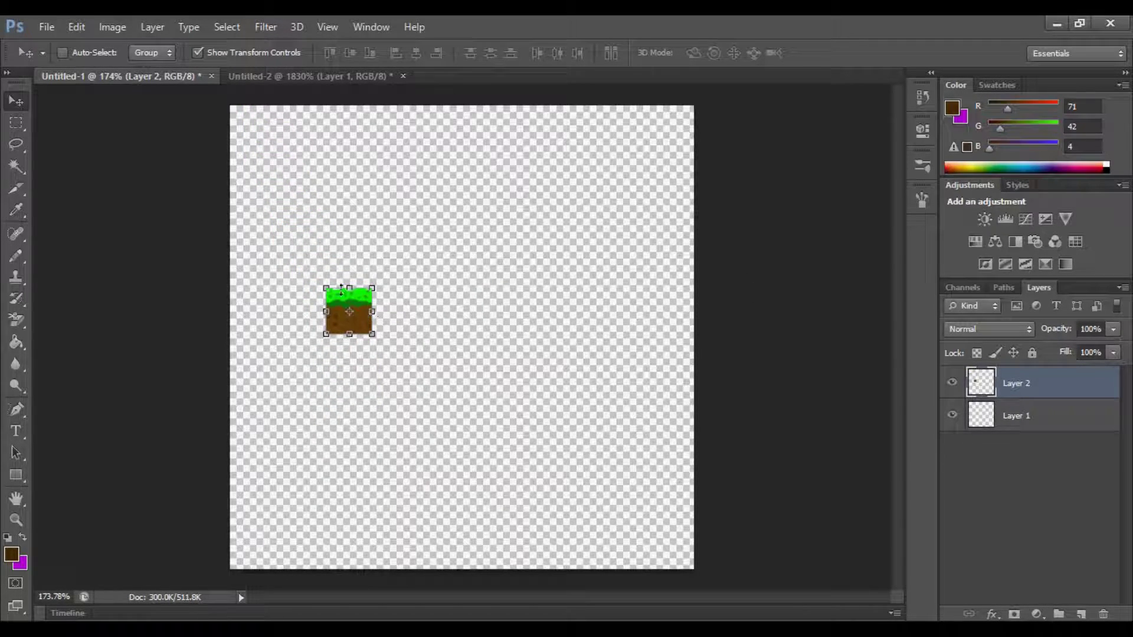
click(1038, 510)
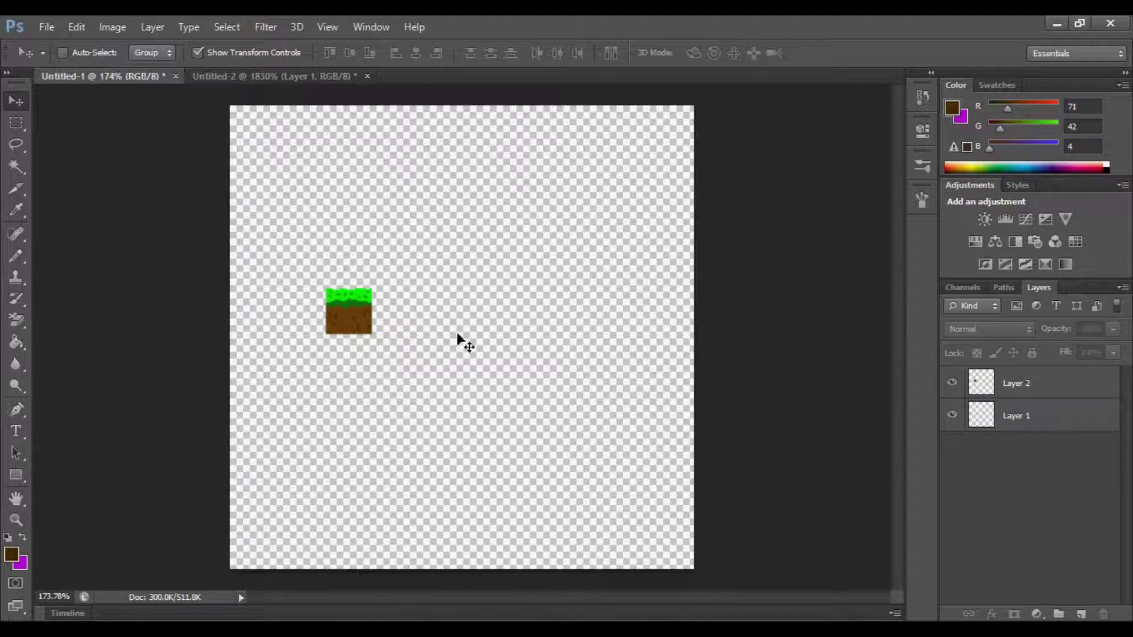
click(230, 75)
click(118, 76)
click(296, 74)
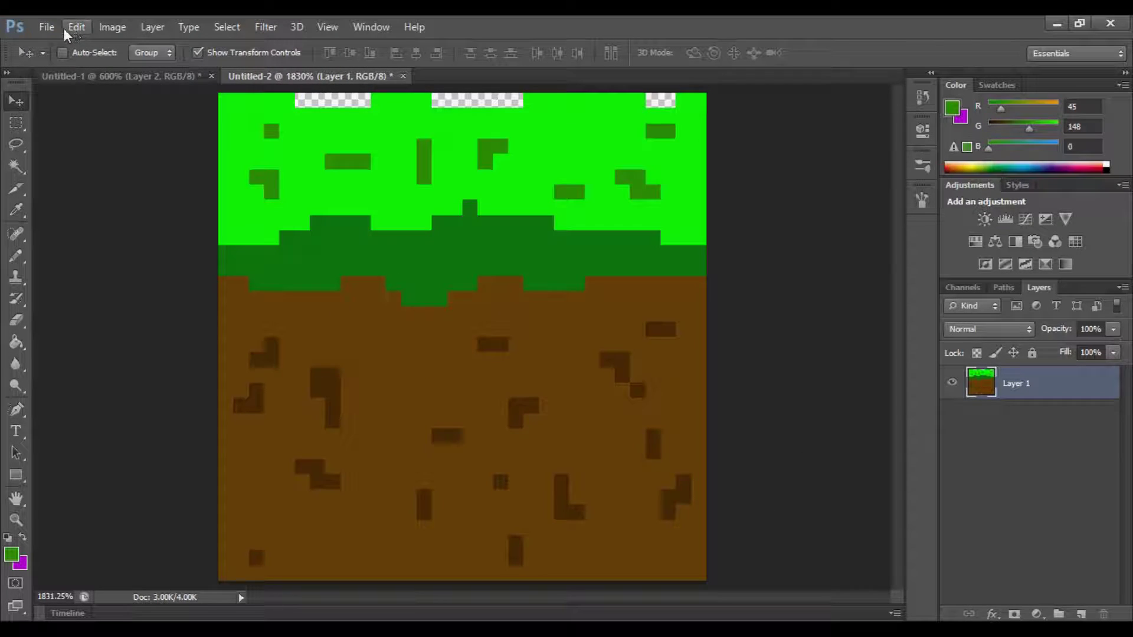
Create a new blank document, Untitled-3, and copy the tile layer into it
click(460, 317)
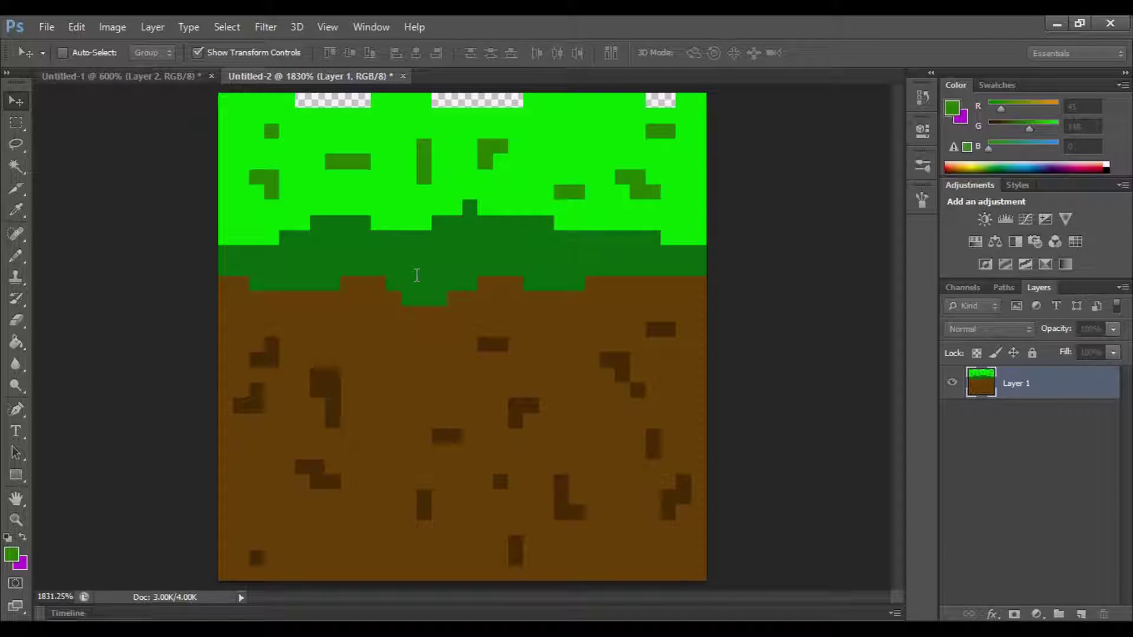
key(Return)
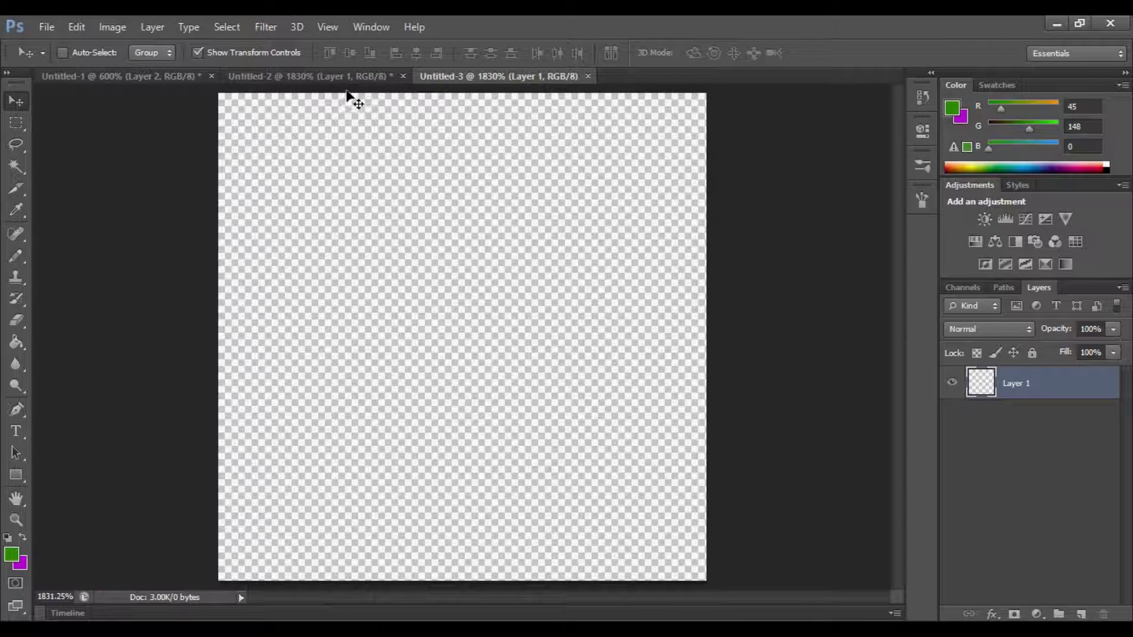
click(348, 76)
drag(462, 202, 497, 335)
Sample the bright grass green and move the tile layer beneath the empty Layer 1
key(i)
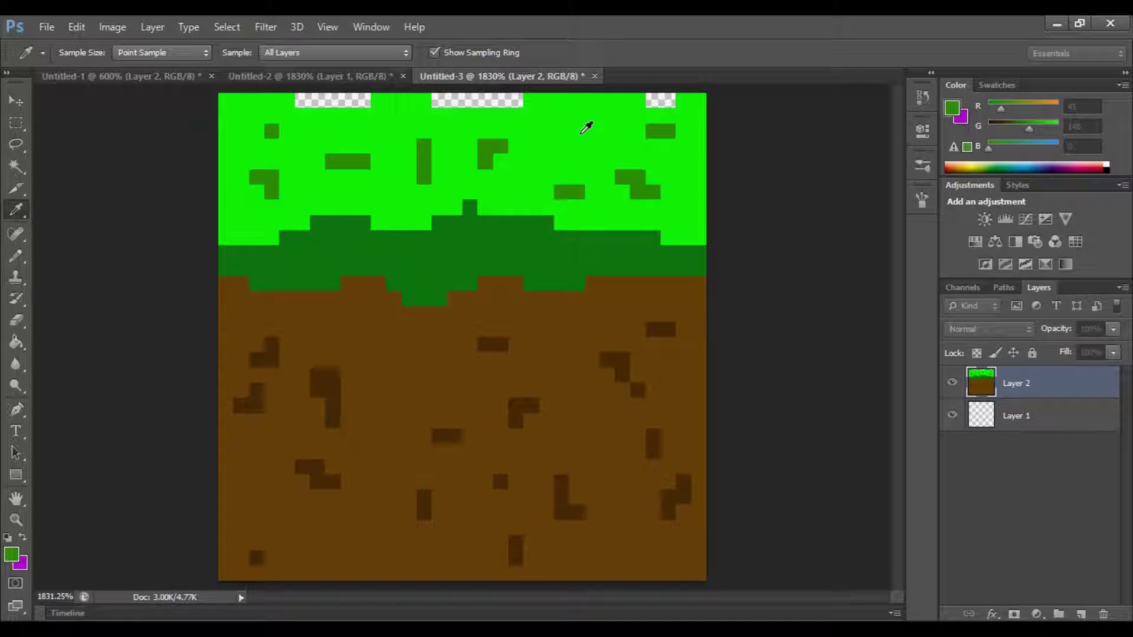
drag(991, 134, 991, 135)
key(v)
drag(1083, 402, 1080, 431)
Fade the tile layer and outline the corner's grass boundary in bright green on Layer 1
key(5)
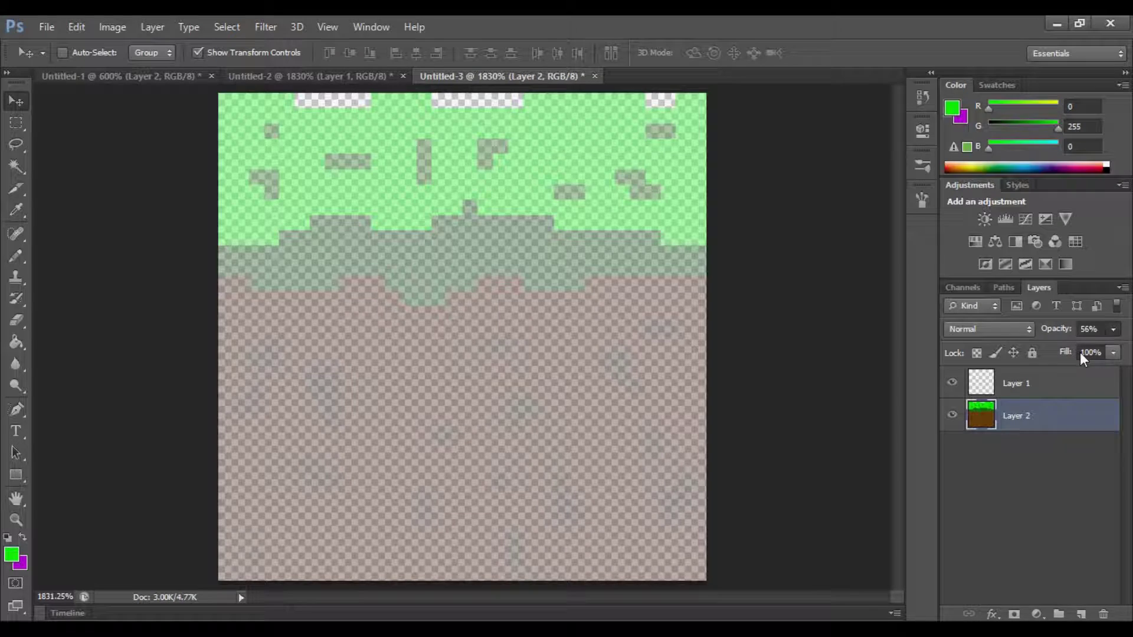
click(1090, 387)
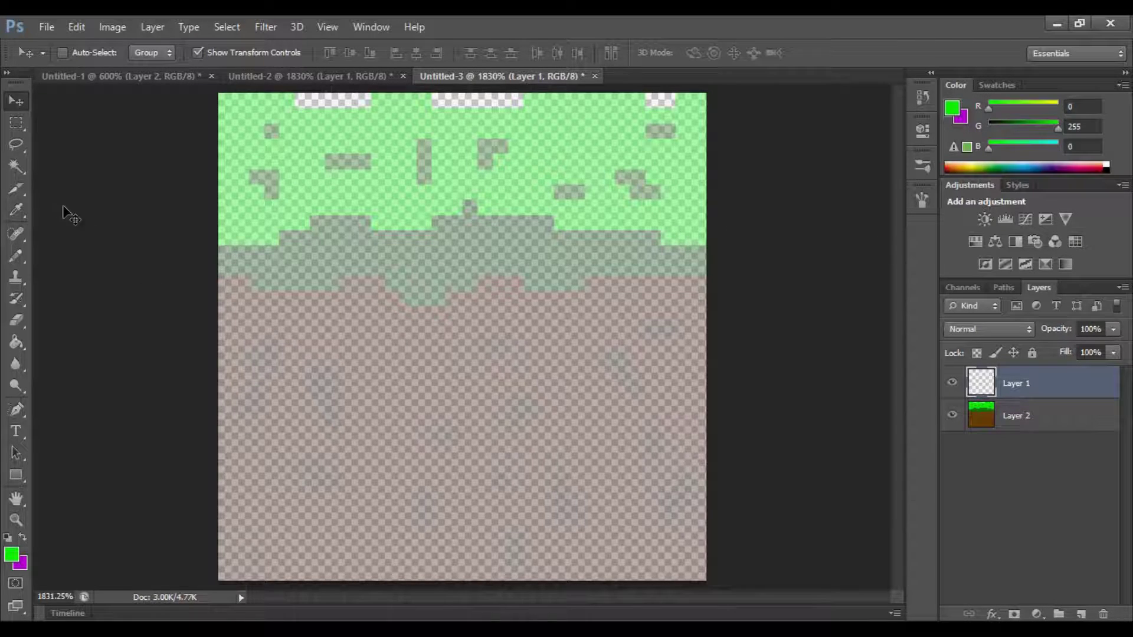
click(16, 255)
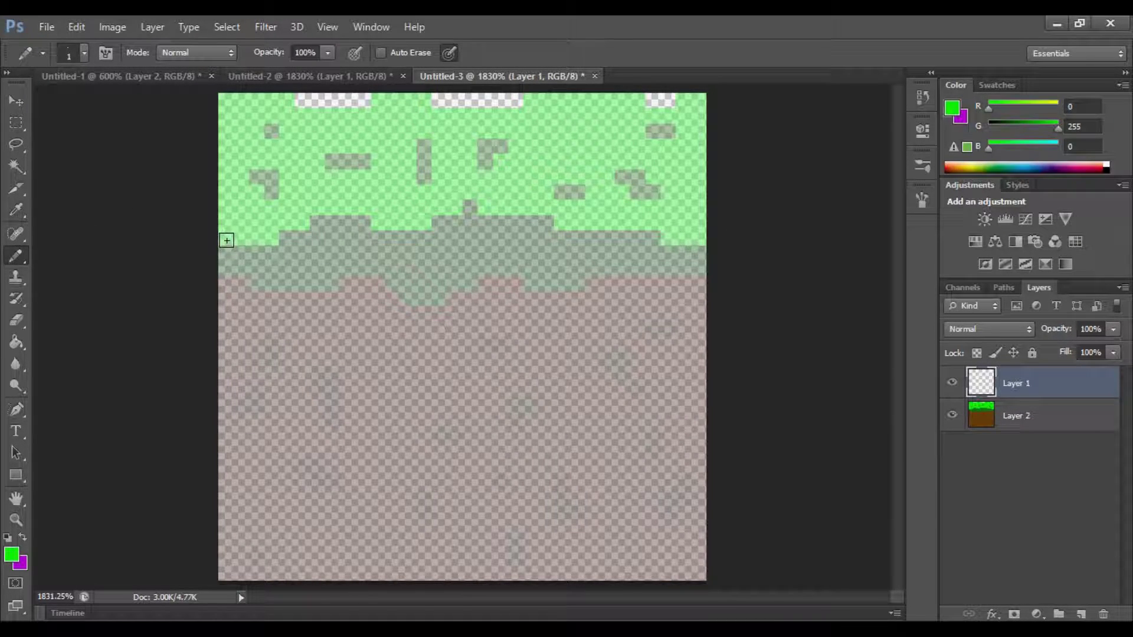
drag(224, 238, 224, 95)
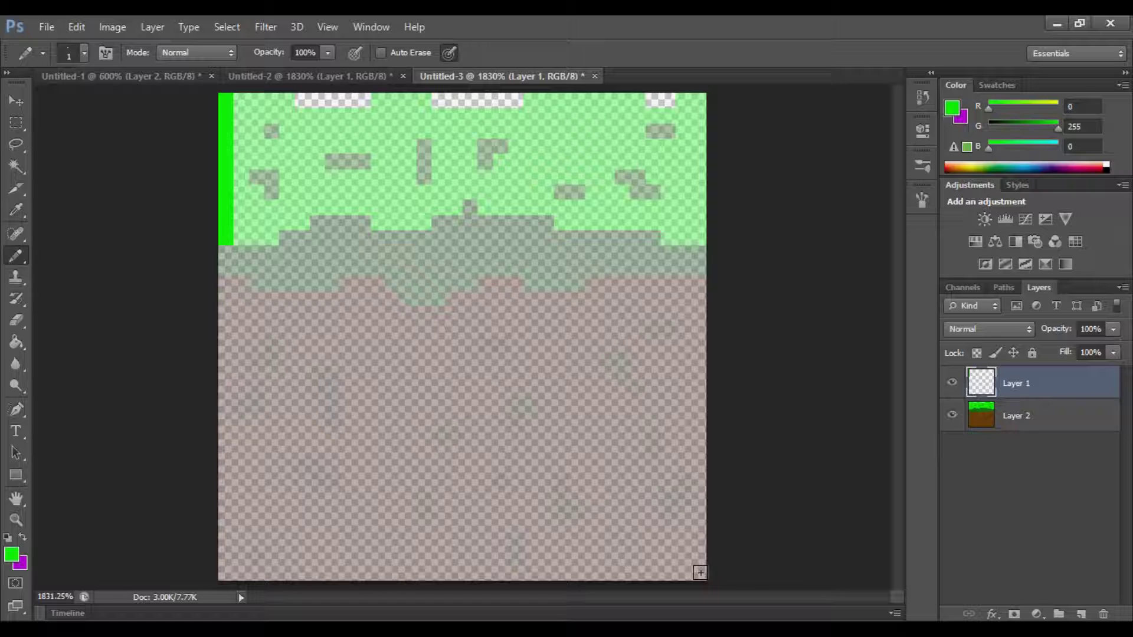
drag(686, 572, 574, 575)
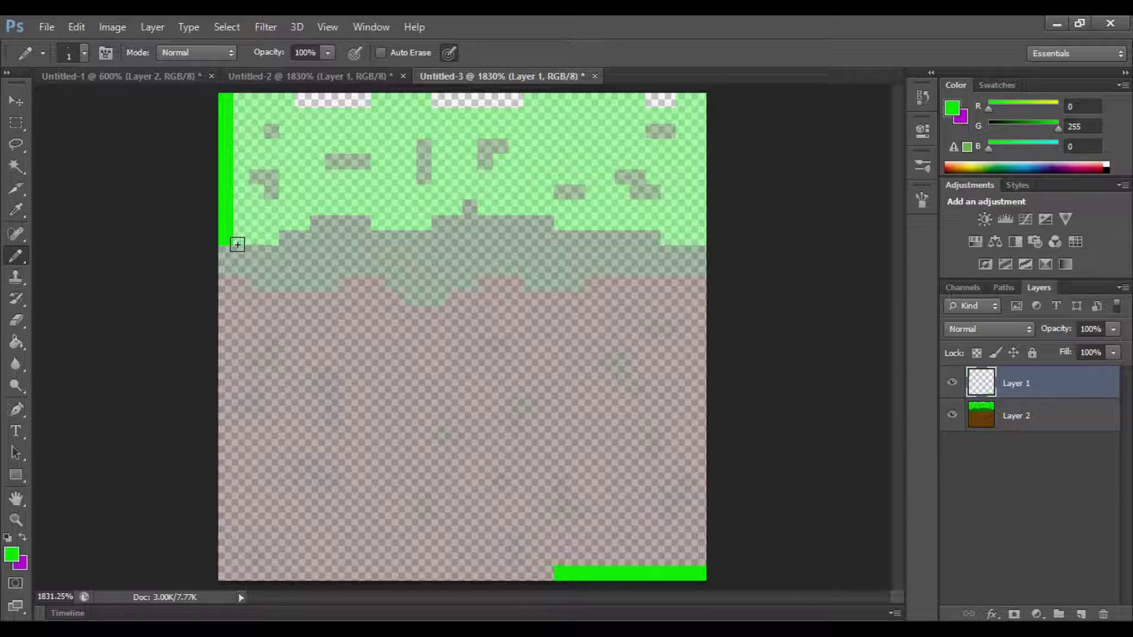
mouse_move(240, 239)
mouse_down()
mouse_move(318, 219)
mouse_move(452, 214)
mouse_move(519, 243)
mouse_move(516, 275)
mouse_move(551, 317)
mouse_move(564, 363)
mouse_move(557, 400)
mouse_move(571, 504)
mouse_move(561, 561)
mouse_up()
Fill the area outside the outline with bright green
click(16, 342)
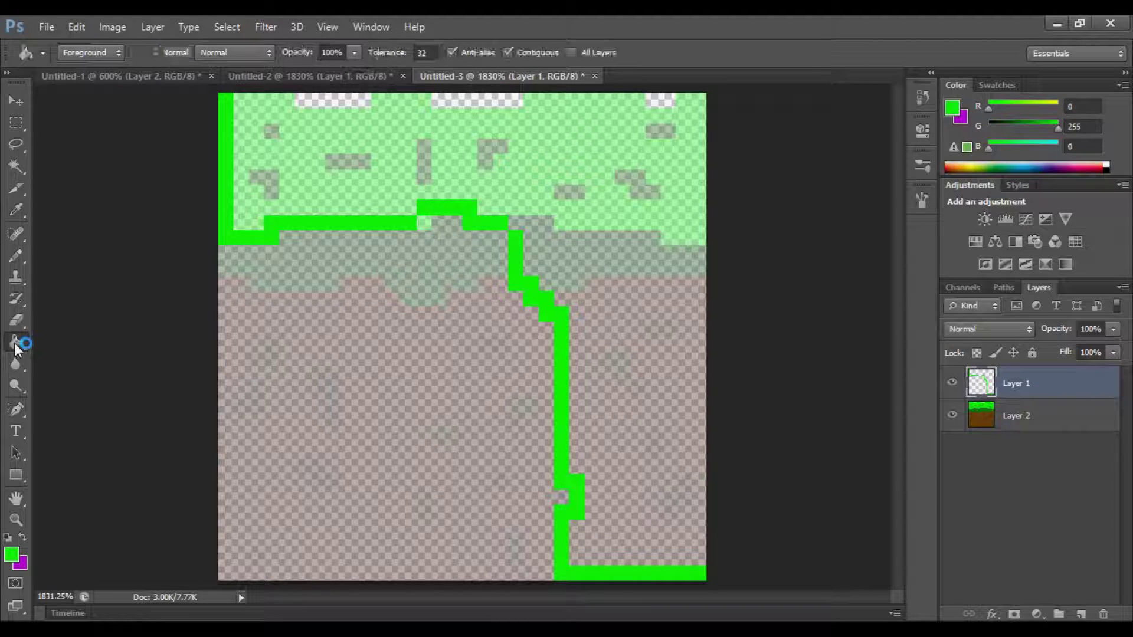
click(613, 187)
click(16, 256)
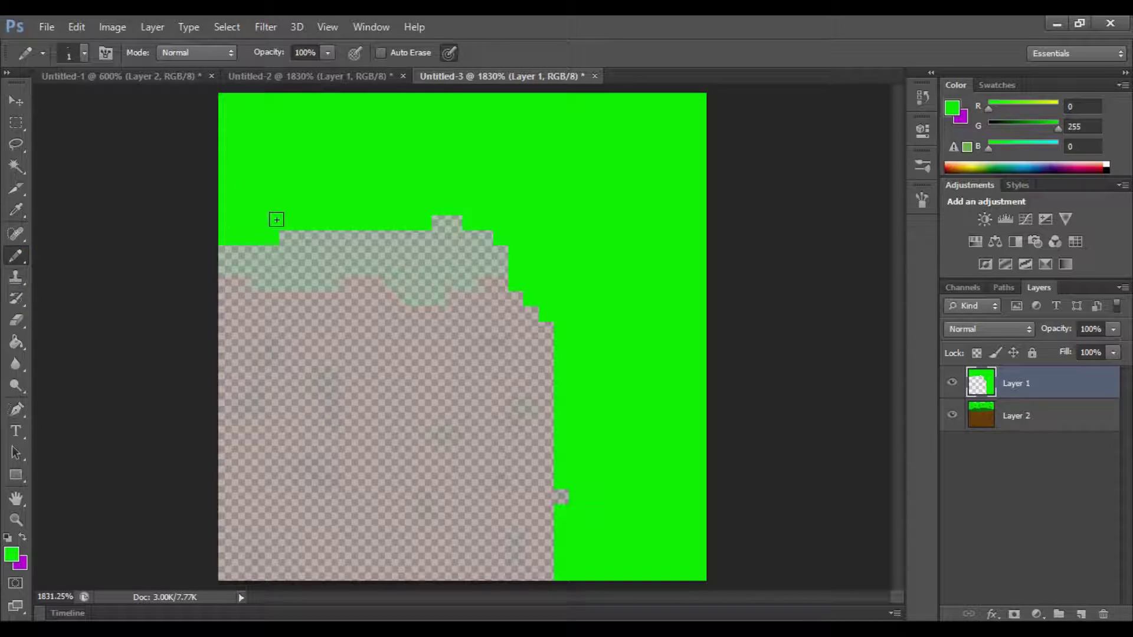
key(i)
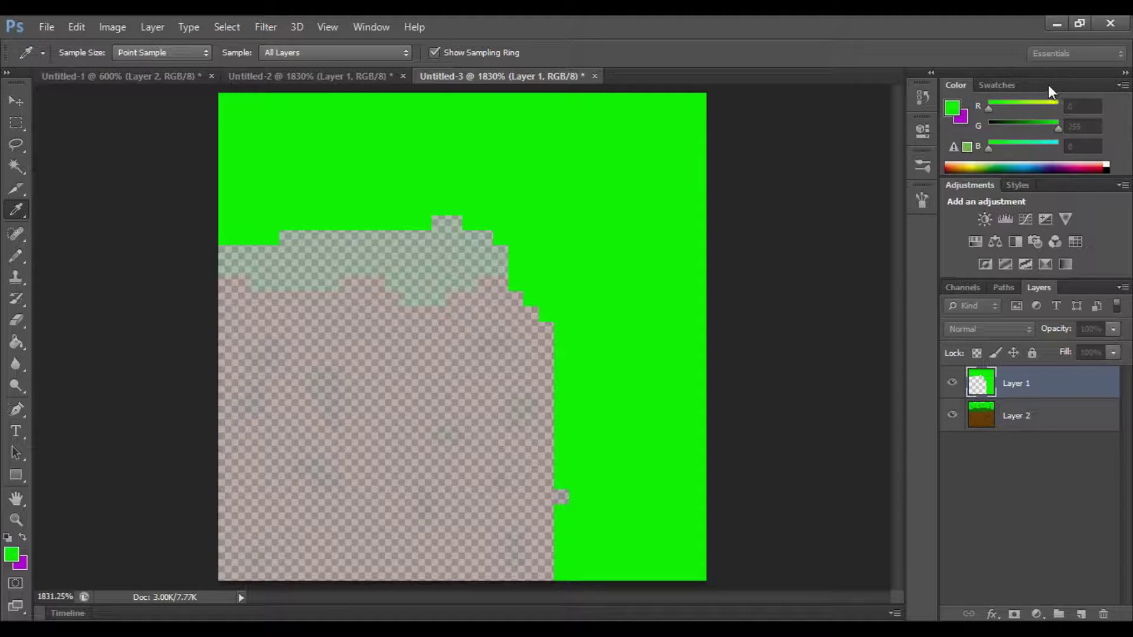
Sample dark green from Untitled-2 and draw and fill the corner tile's inner grass border
key(b)
key(ctrl+e)
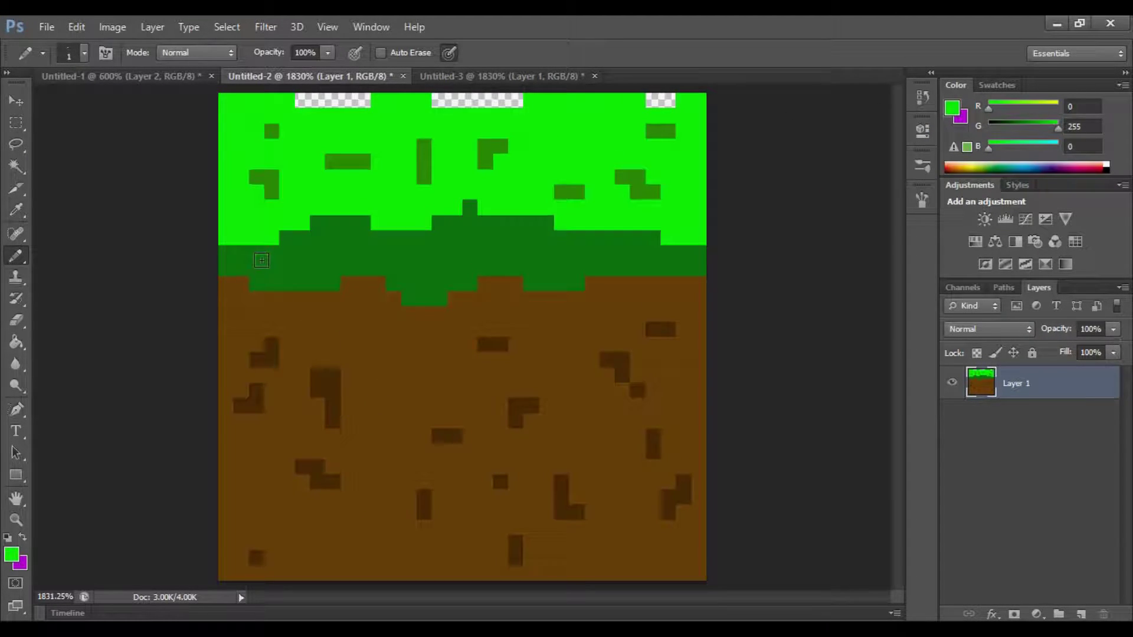
key(i)
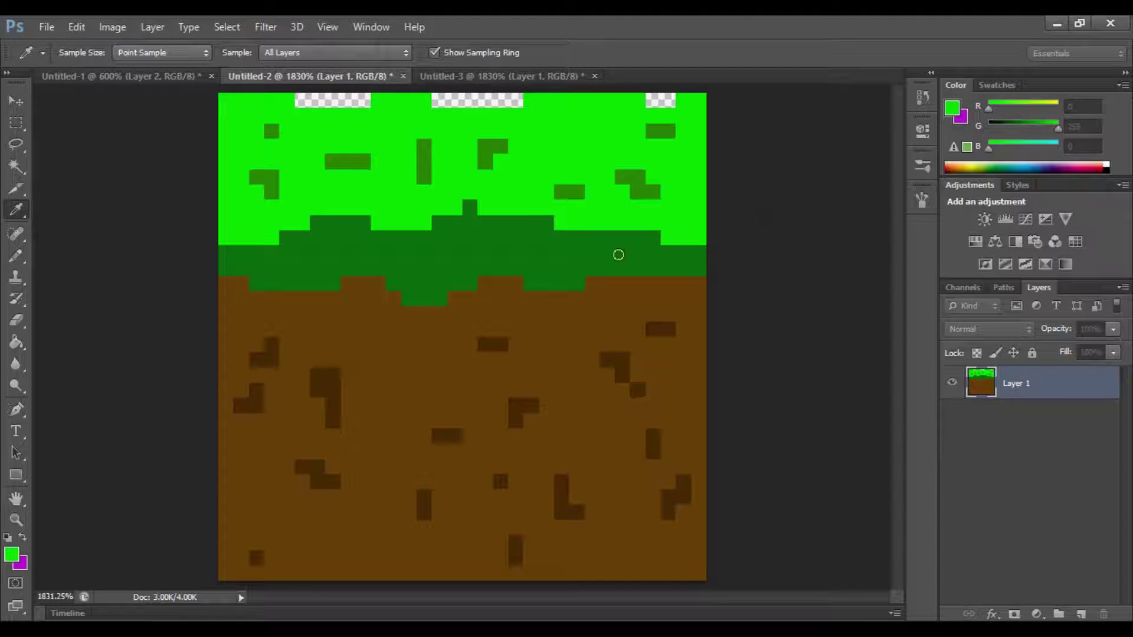
key(b)
alt+click(698, 268)
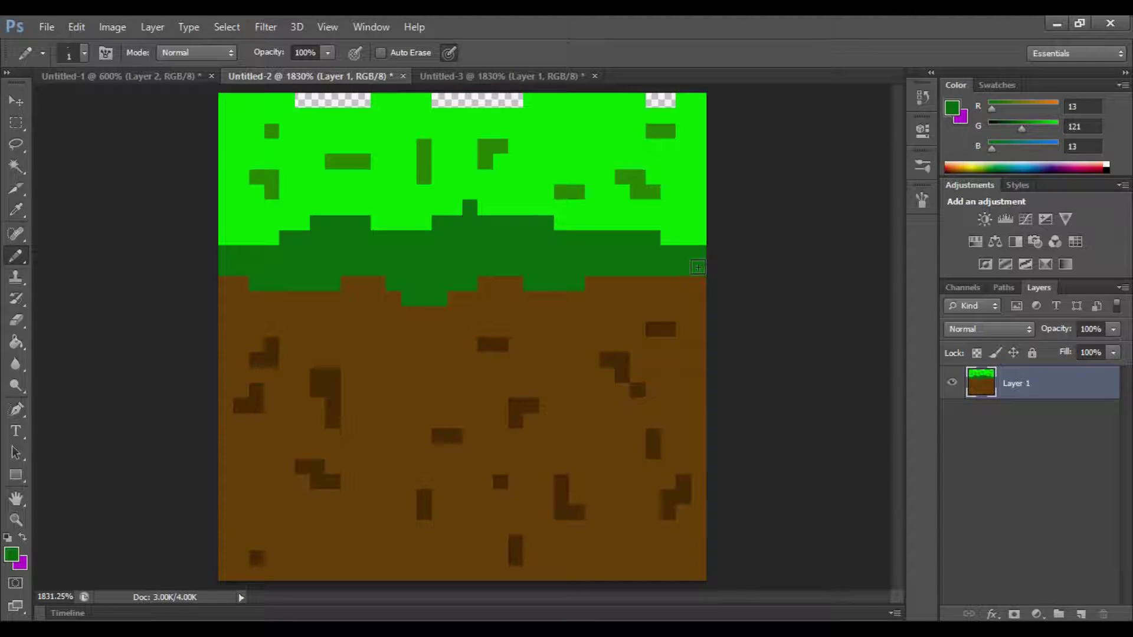
click(509, 76)
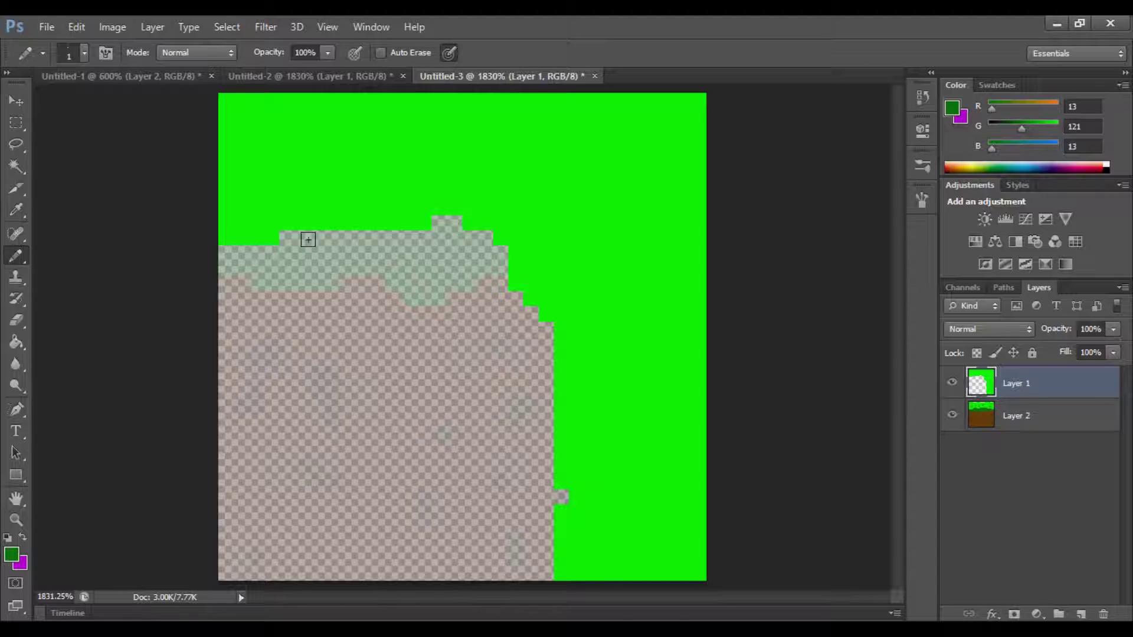
click(226, 252)
click(226, 270)
click(545, 573)
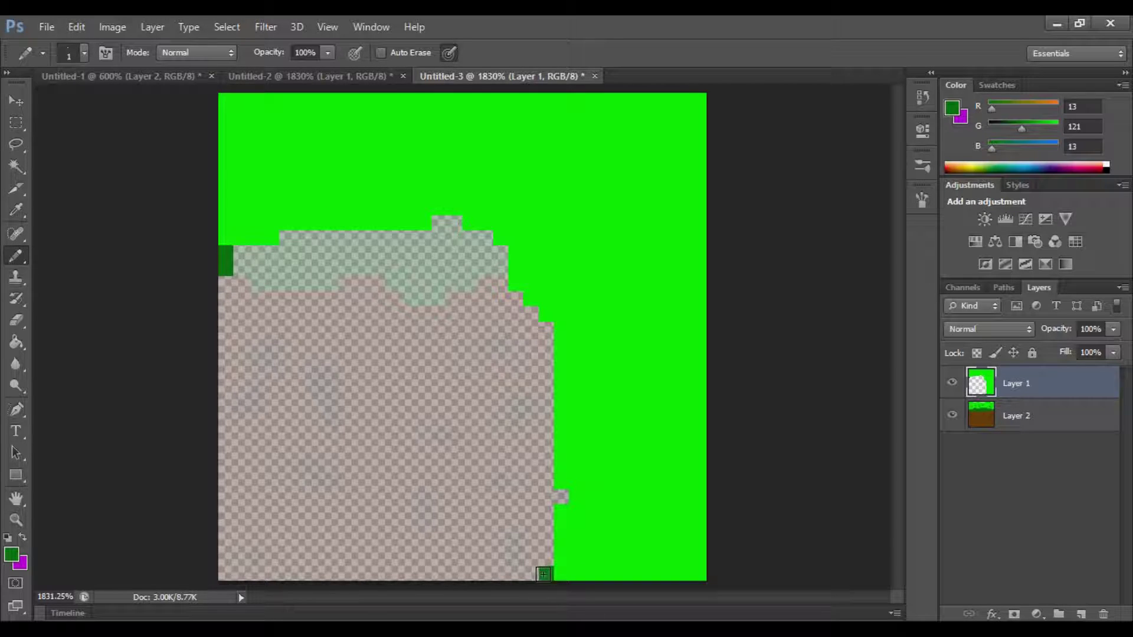
click(530, 574)
mouse_move(545, 547)
mouse_down()
mouse_move(516, 388)
mouse_move(502, 330)
mouse_move(476, 303)
mouse_move(431, 275)
mouse_move(368, 287)
mouse_move(235, 268)
mouse_up()
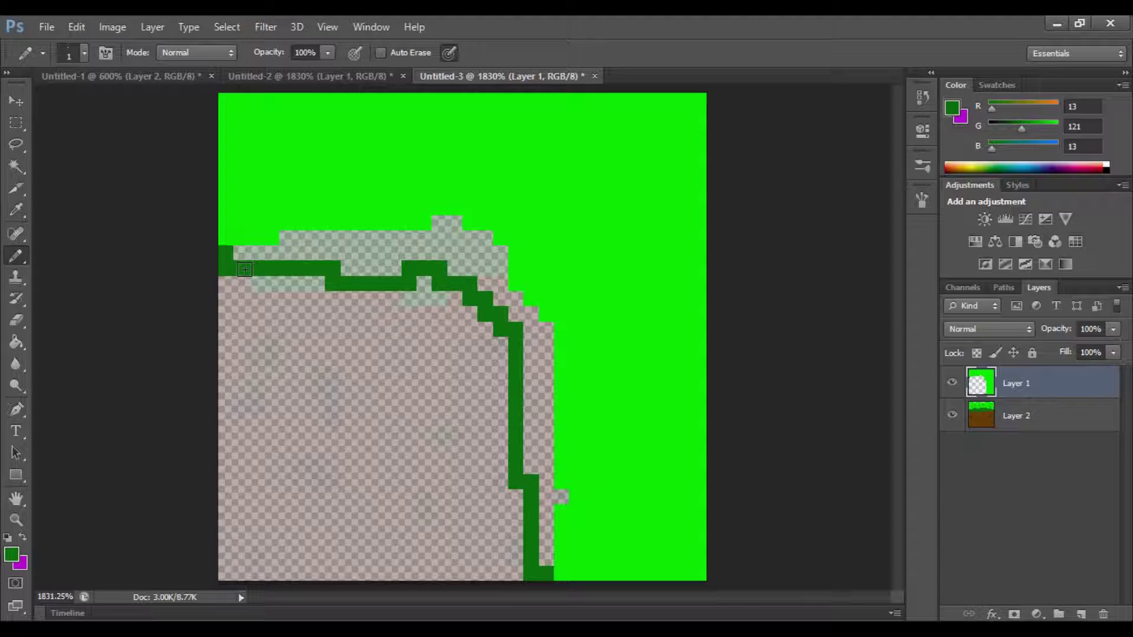
click(16, 342)
click(385, 255)
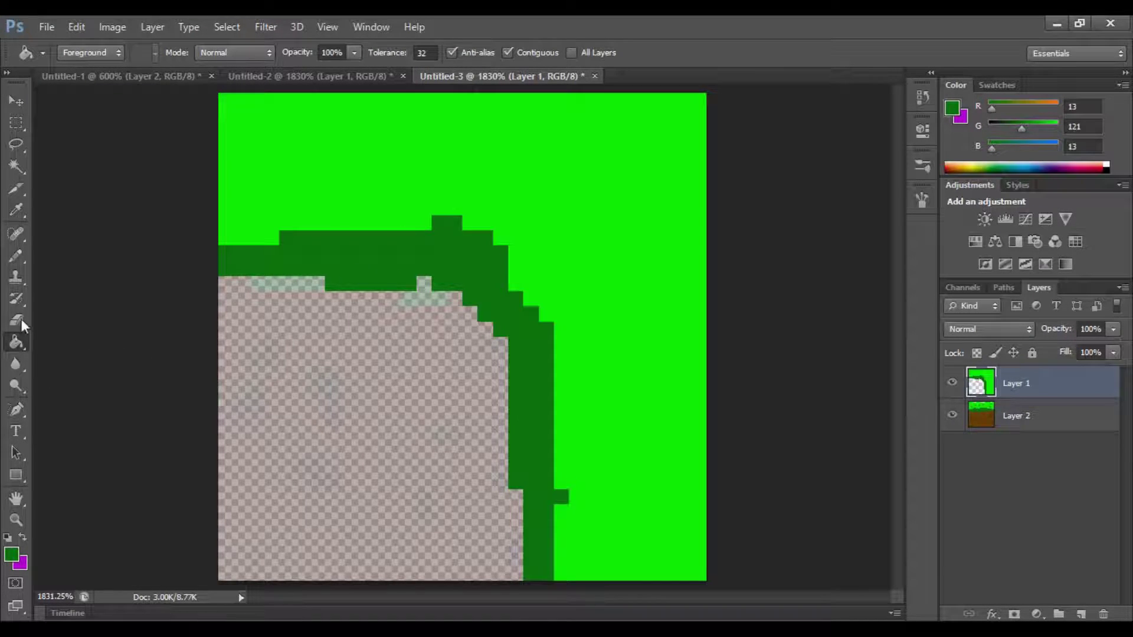
click(17, 260)
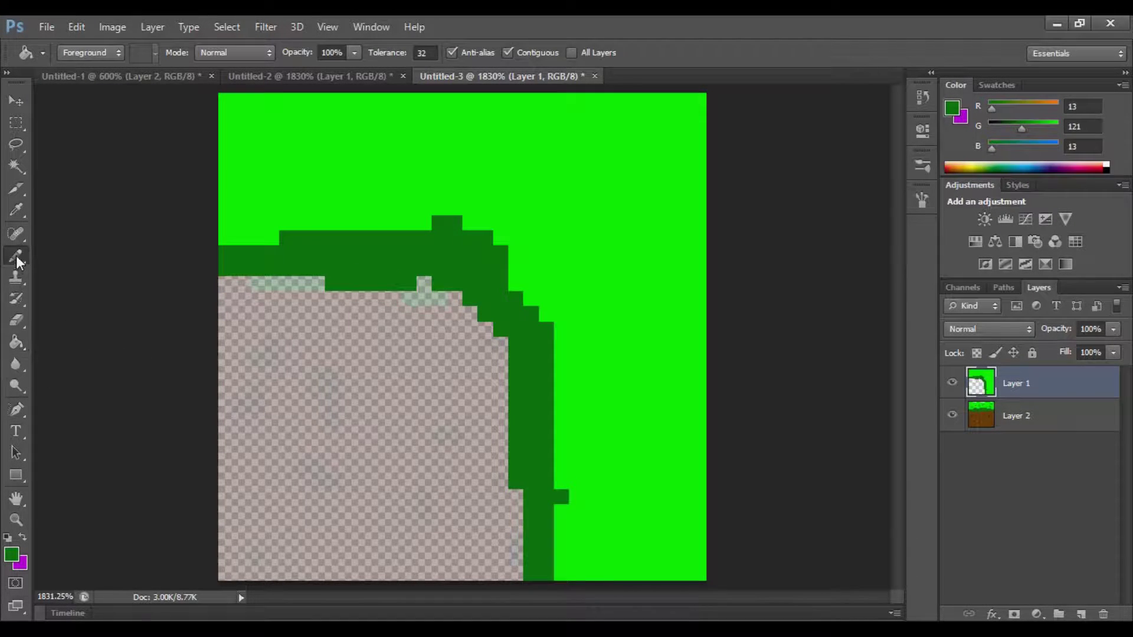
Sample the brown dirt colour and fill the corner tile's lower-left dirt block
click(376, 76)
key(i)
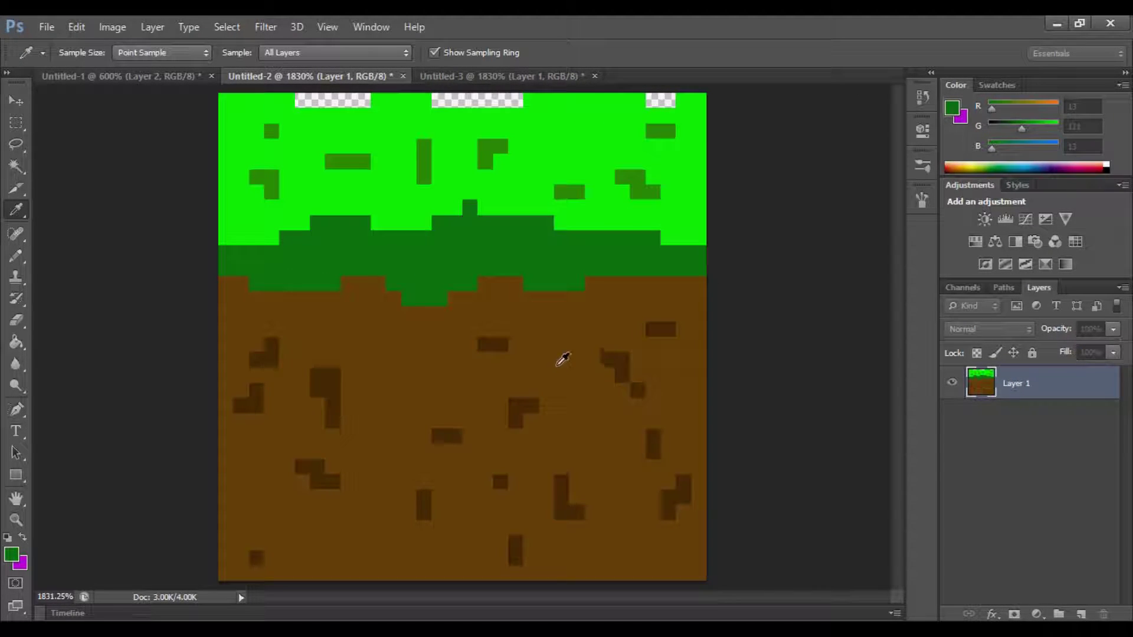
key(b)
click(502, 76)
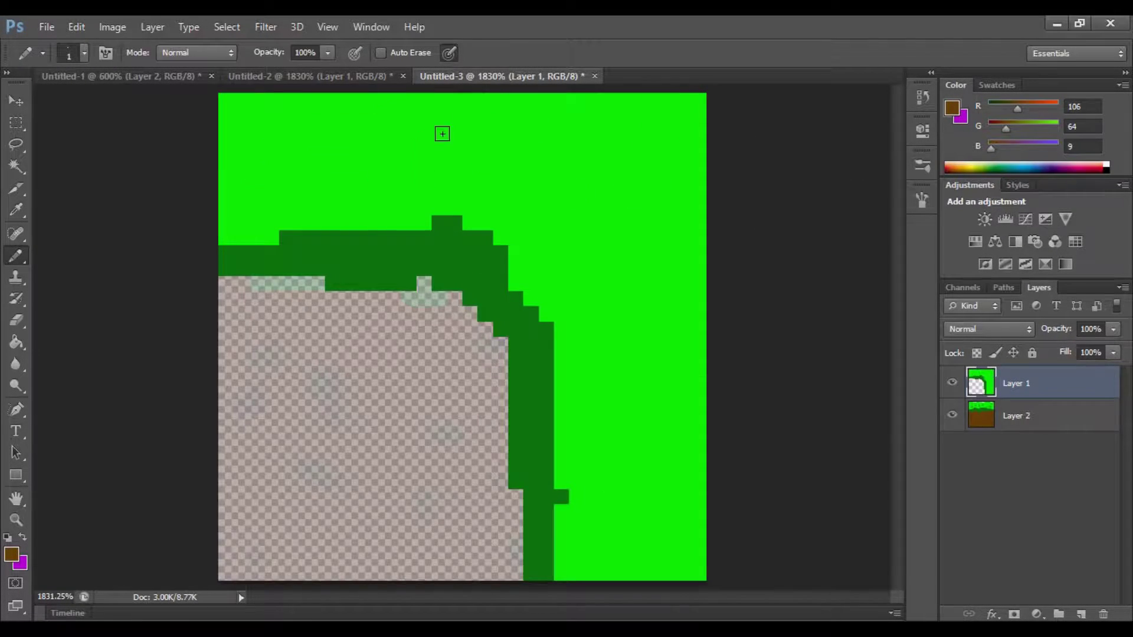
click(11, 345)
click(302, 363)
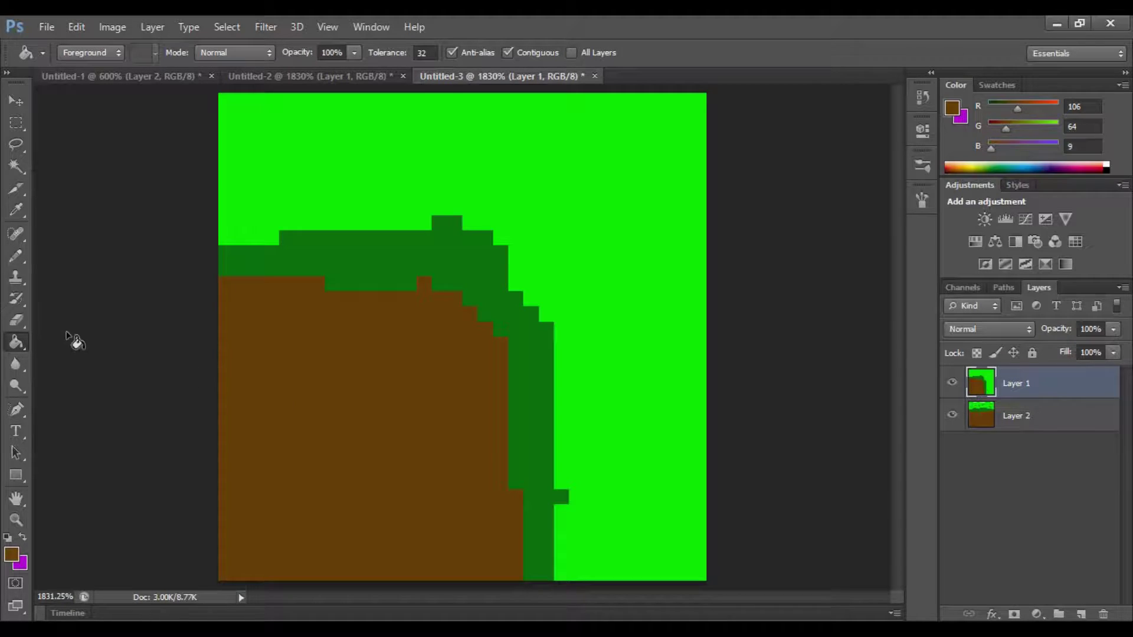
click(18, 254)
click(383, 76)
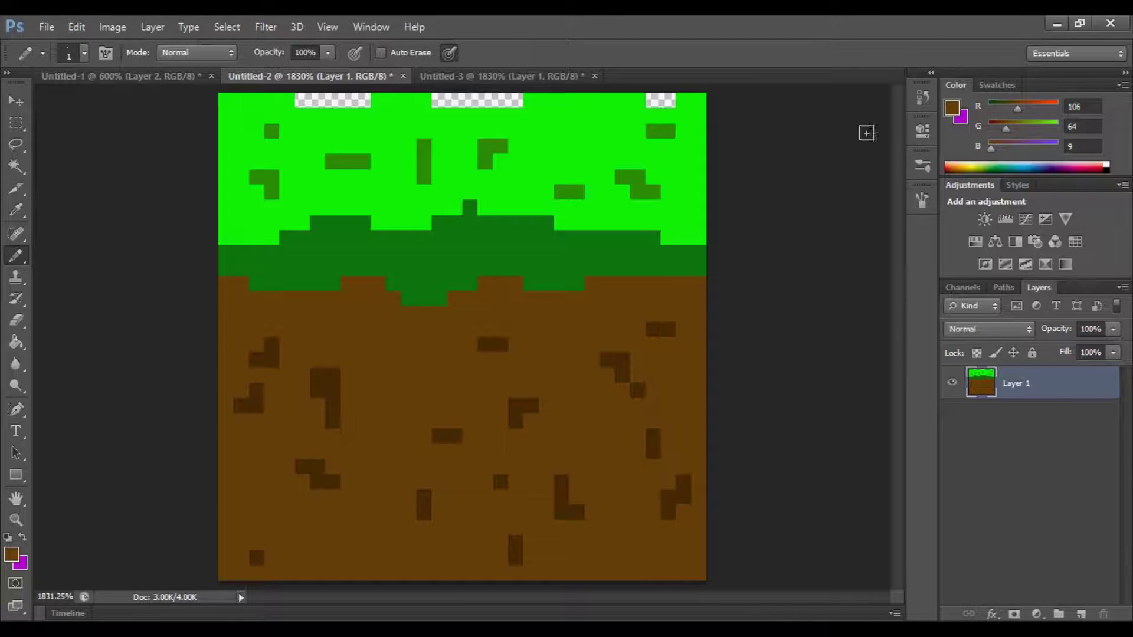
Sample the dark-brown speck colour and scatter dark specks across the corner tile's dirt
key(i)
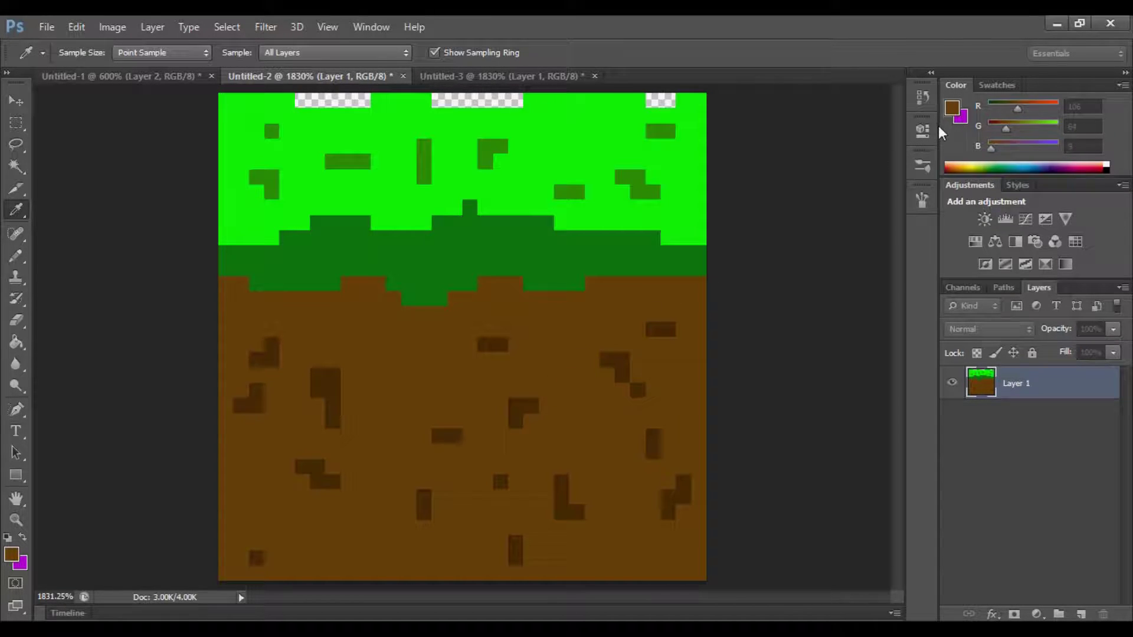
key(b)
click(519, 76)
drag(257, 511, 286, 526)
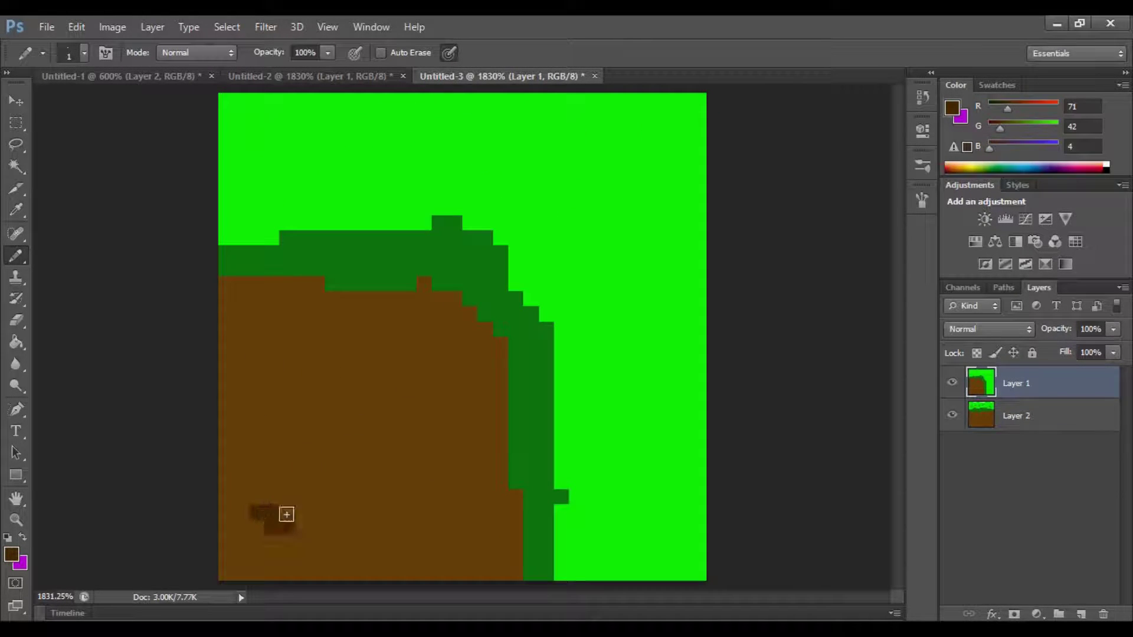
drag(271, 437, 287, 344)
drag(384, 421, 394, 436)
drag(423, 542, 454, 542)
drag(455, 451, 456, 420)
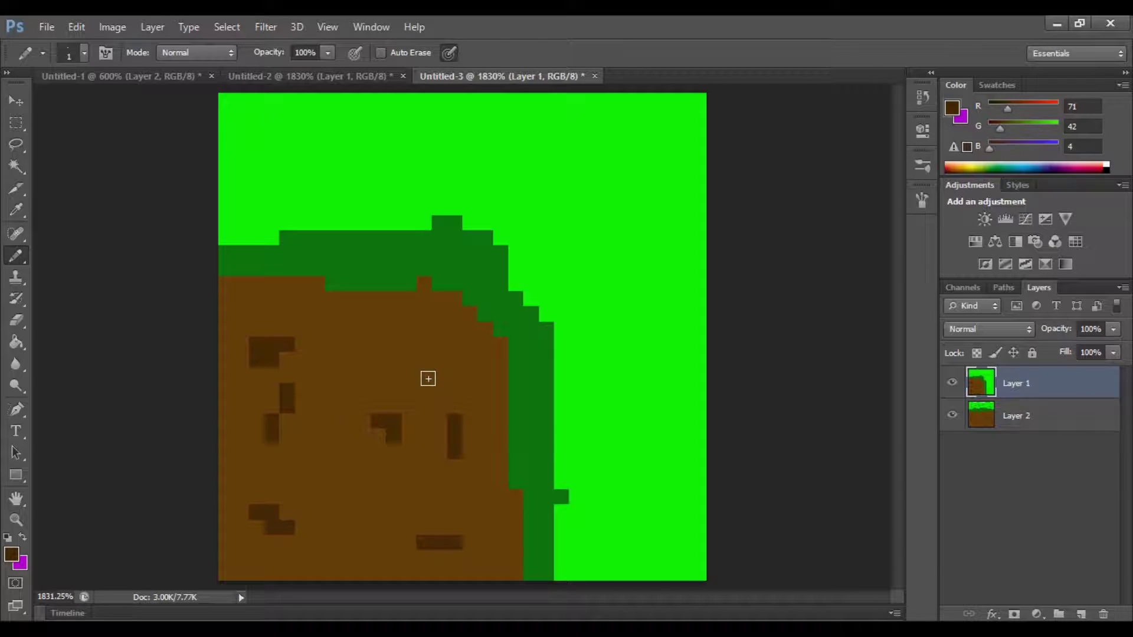
drag(394, 345, 393, 359)
drag(363, 528, 363, 542)
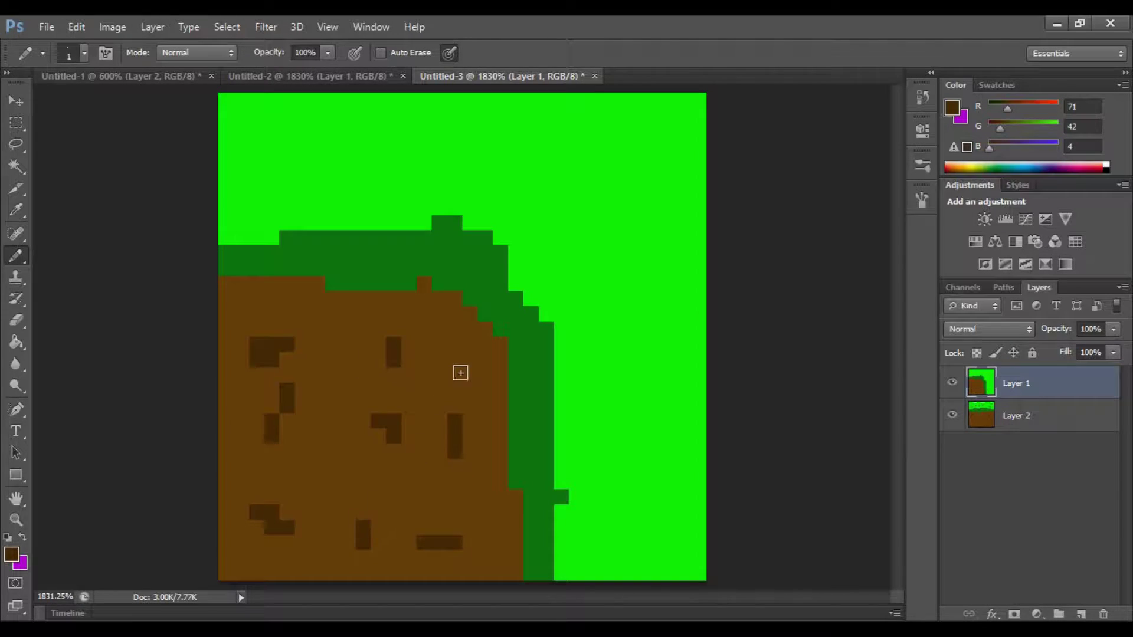
Sample the dark grass green and draw tufts across the upper grass
click(377, 76)
key(i)
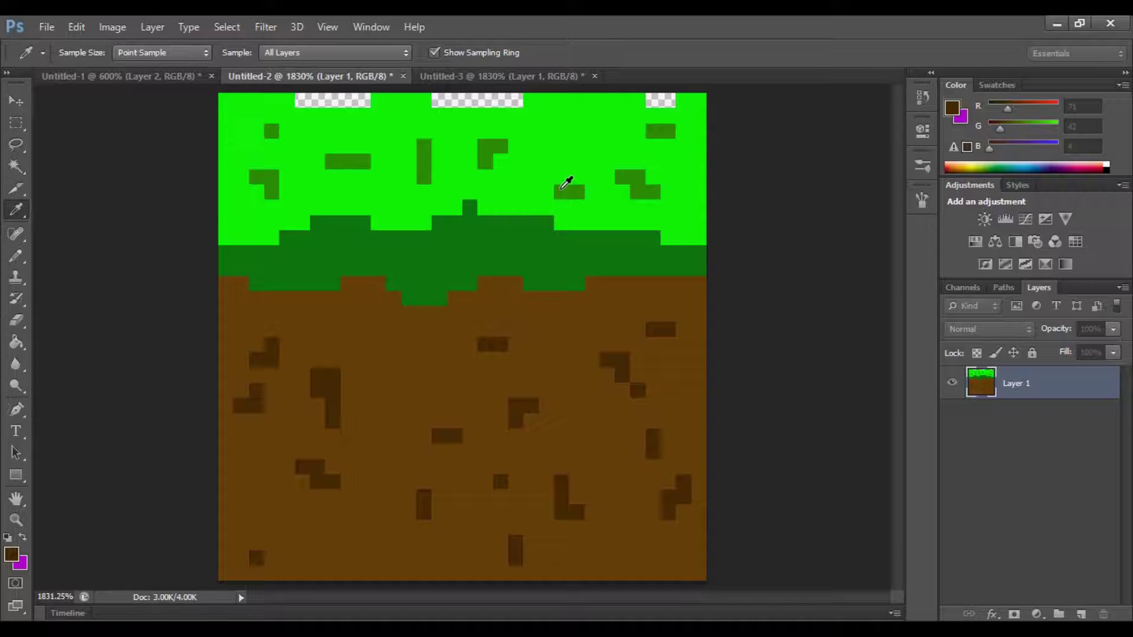
click(997, 170)
key(b)
click(548, 75)
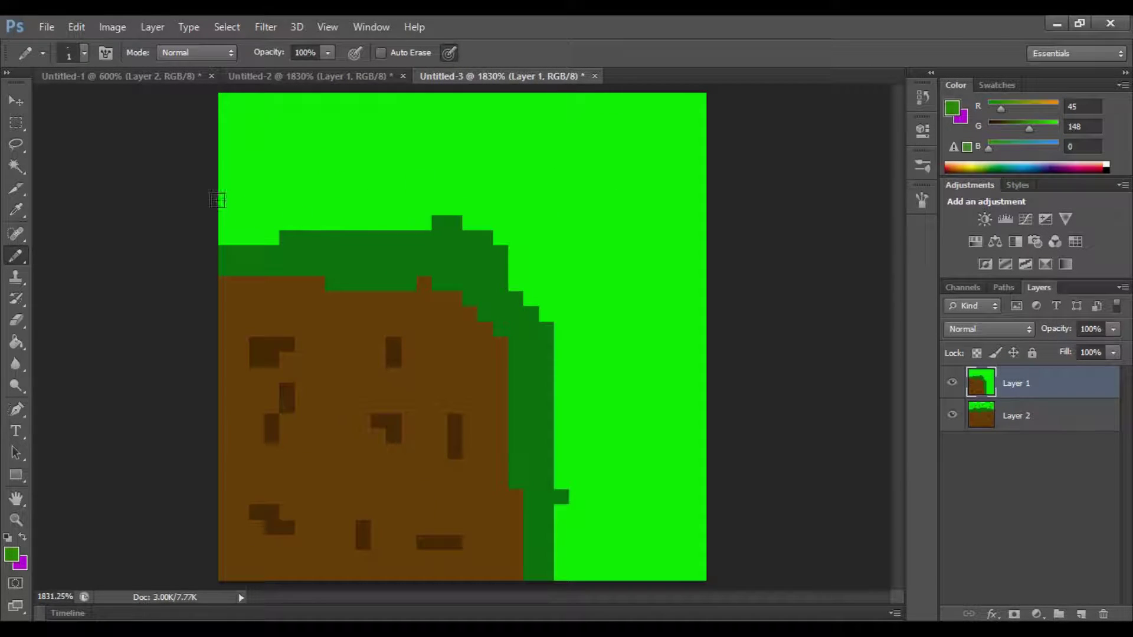
drag(256, 177, 277, 136)
drag(362, 131, 394, 146)
drag(363, 207, 378, 207)
drag(561, 115, 577, 147)
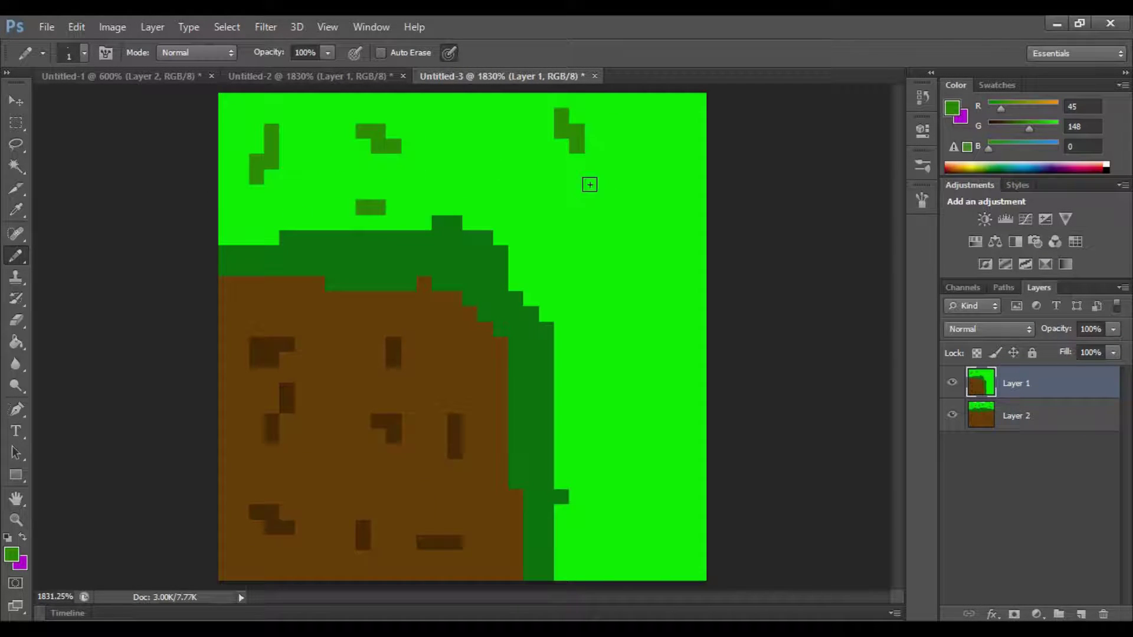
drag(562, 207, 577, 223)
Add more dark-green tufts along the right-hand grass strip
drag(668, 268, 653, 298)
drag(653, 468, 638, 497)
drag(607, 542, 623, 542)
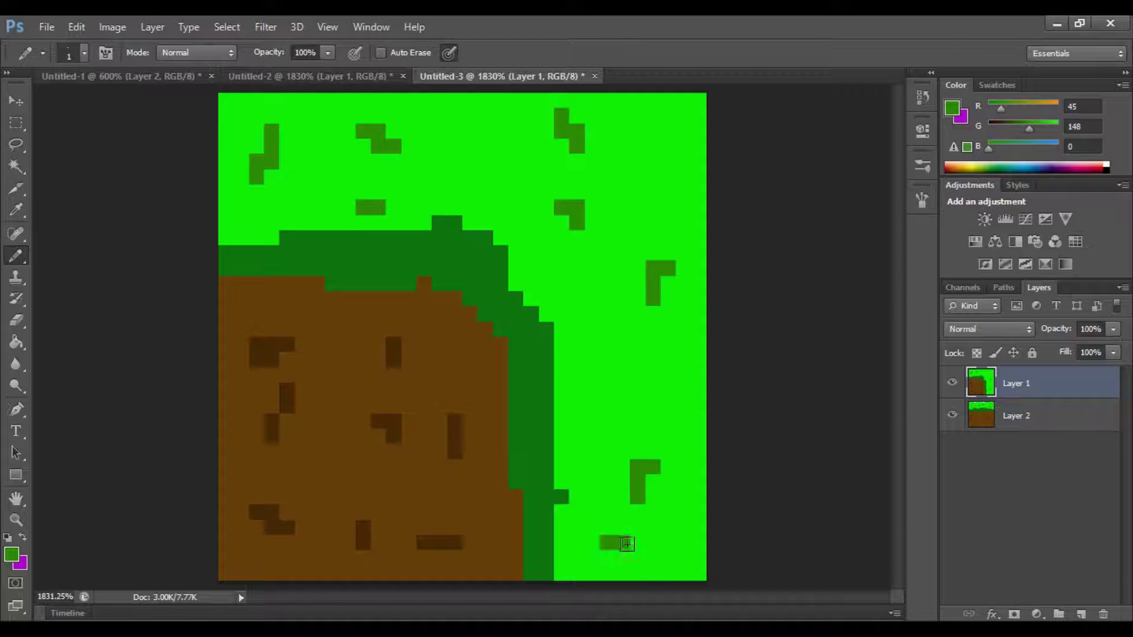
drag(608, 375, 639, 375)
drag(668, 147, 653, 177)
mouse_move(470, 147)
mouse_down()
mouse_move(485, 146)
mouse_move(485, 177)
mouse_up()
click(607, 313)
drag(591, 436, 607, 449)
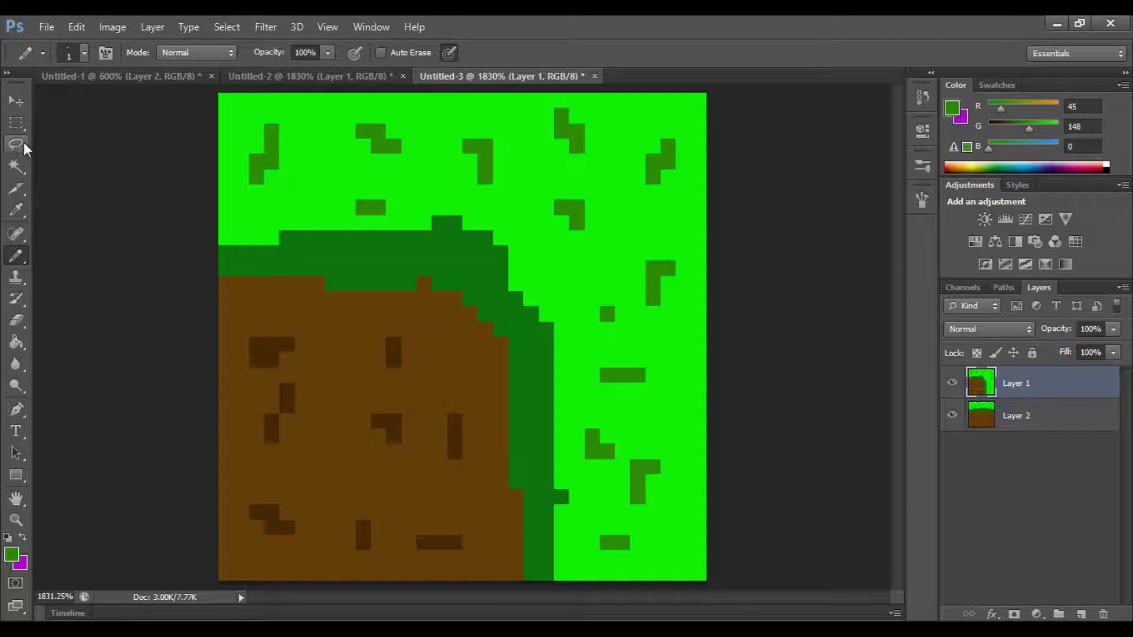
click(17, 102)
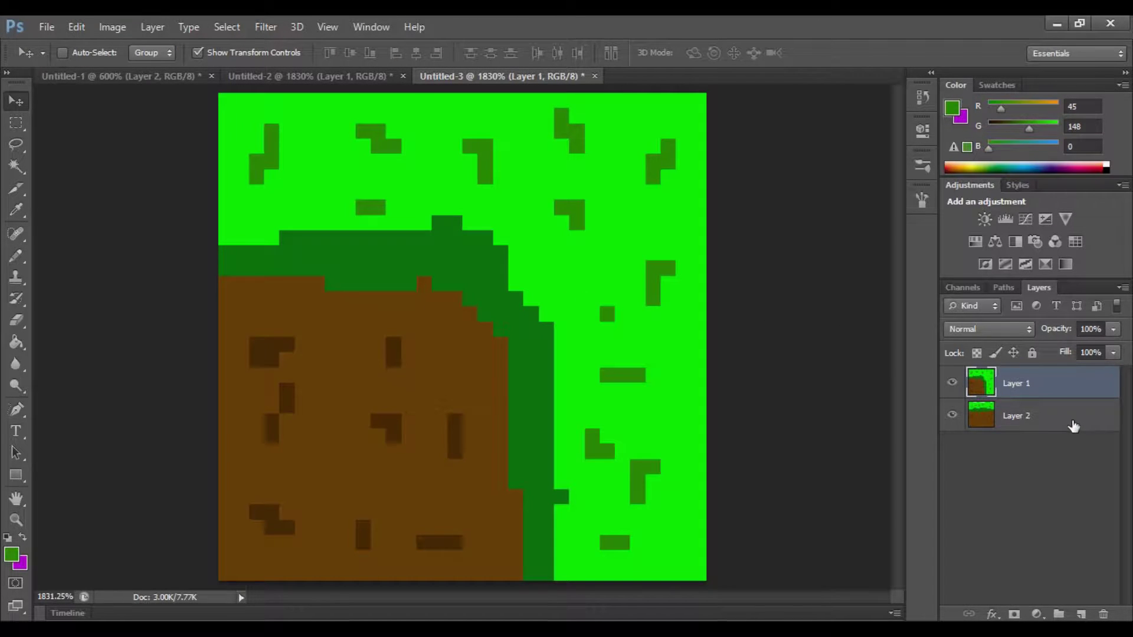
Delete leftover Layer 2 and bring the corner tile into Untitled-1, butted right of the edge tile
click(1072, 426)
key(Delete)
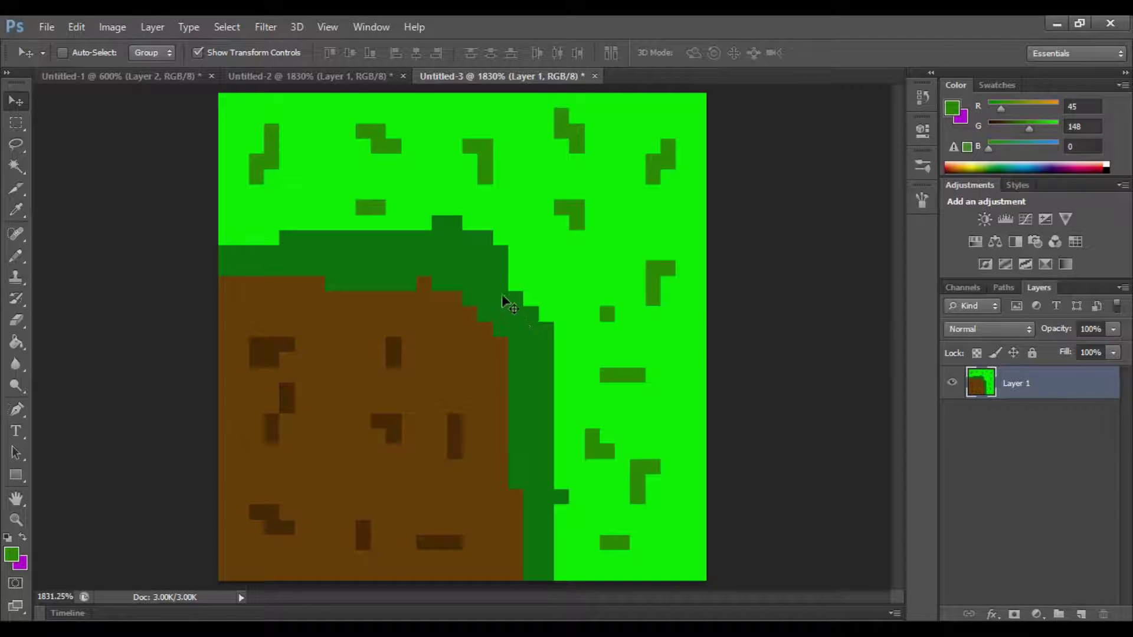
drag(506, 468, 388, 190)
drag(517, 339, 516, 295)
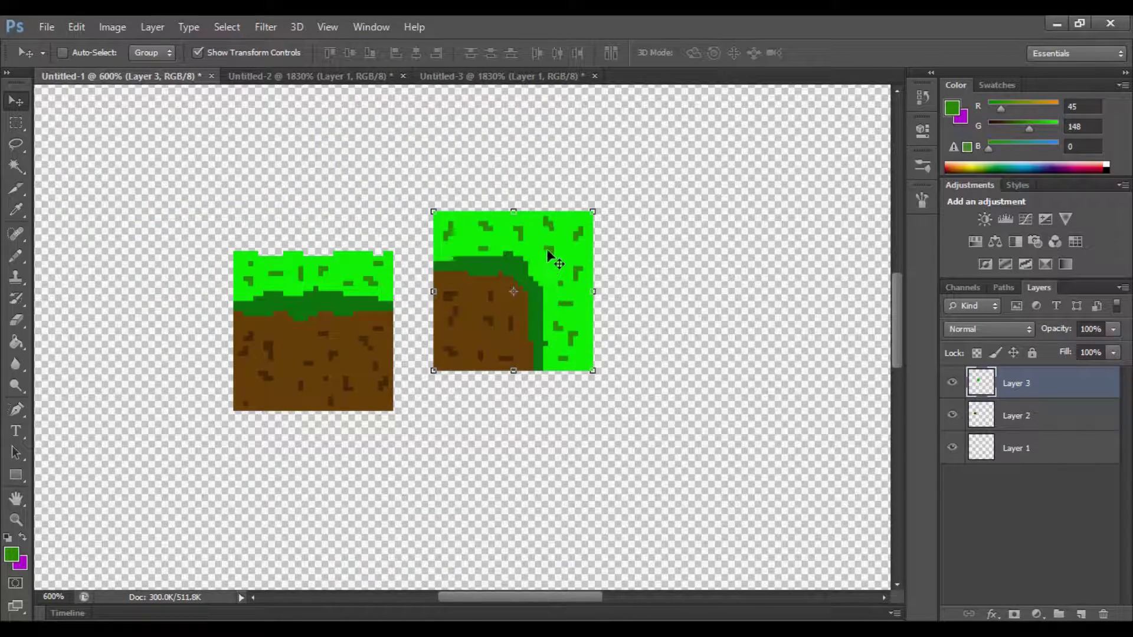
drag(551, 250, 515, 295)
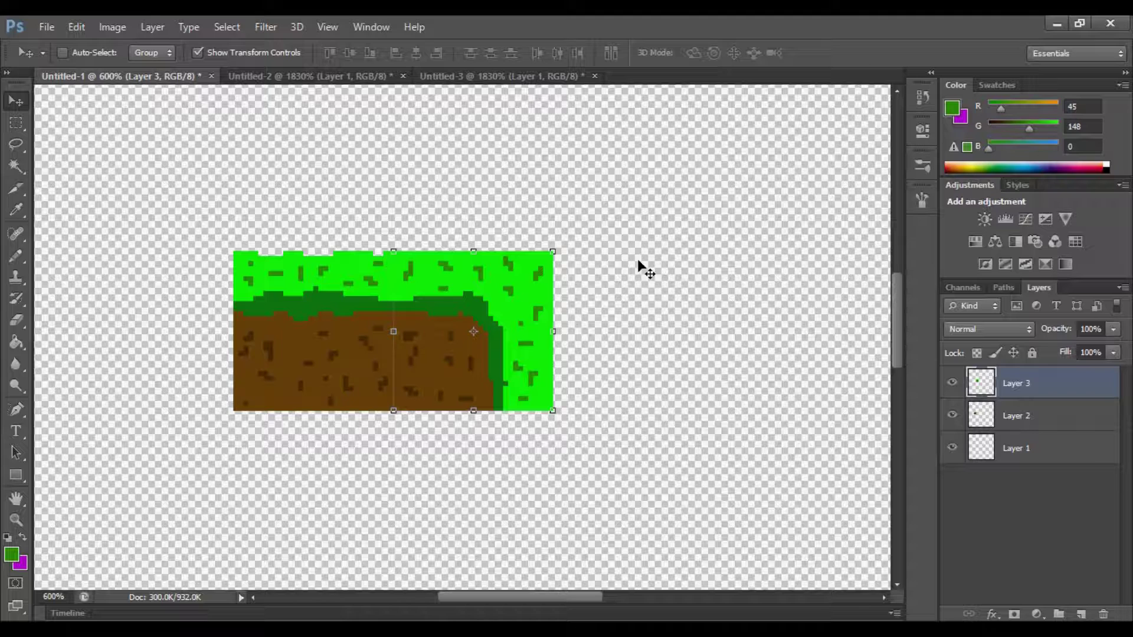
click(1012, 481)
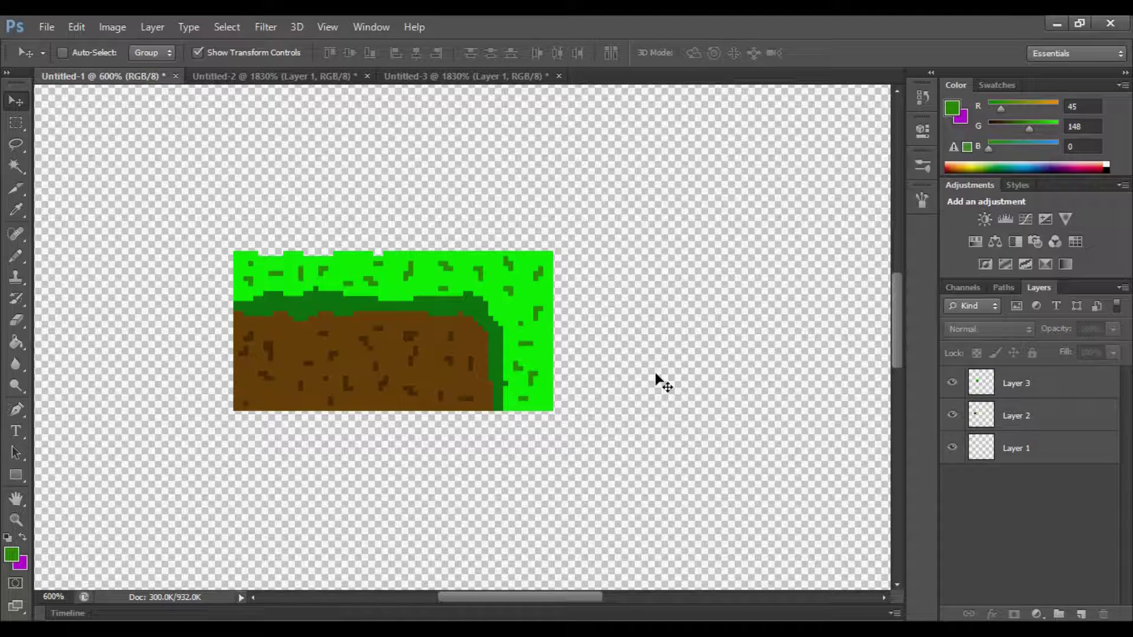
Nibble the corner tile's grass edges on Layer 3 with the pencil eraser, then resample bright green
click(19, 321)
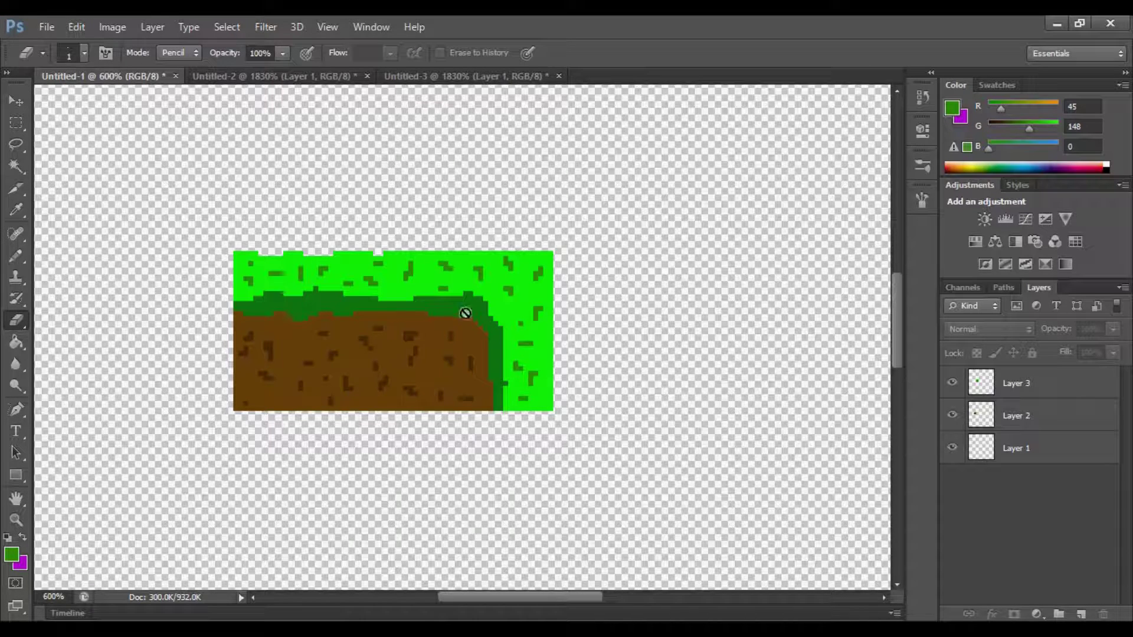
click(1038, 386)
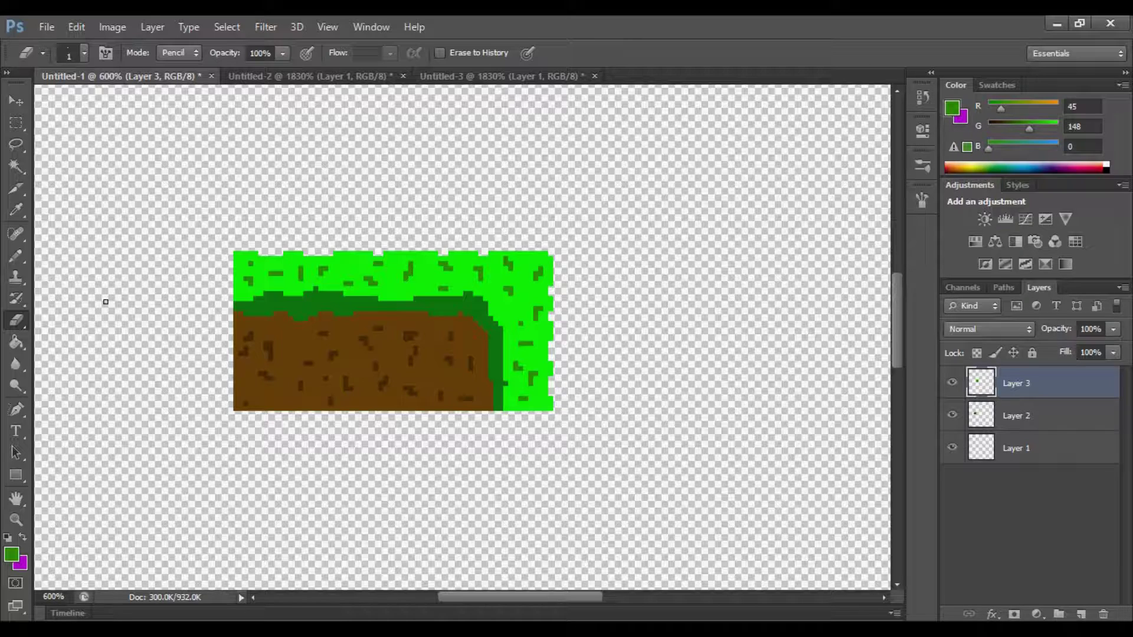
key(b)
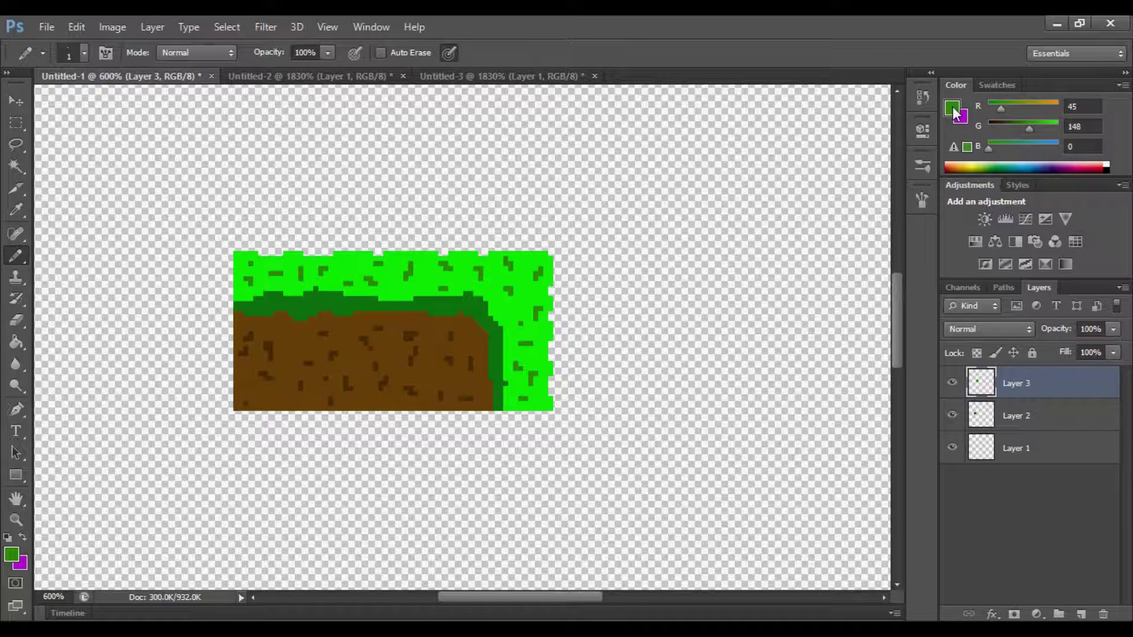
key(i)
key(b)
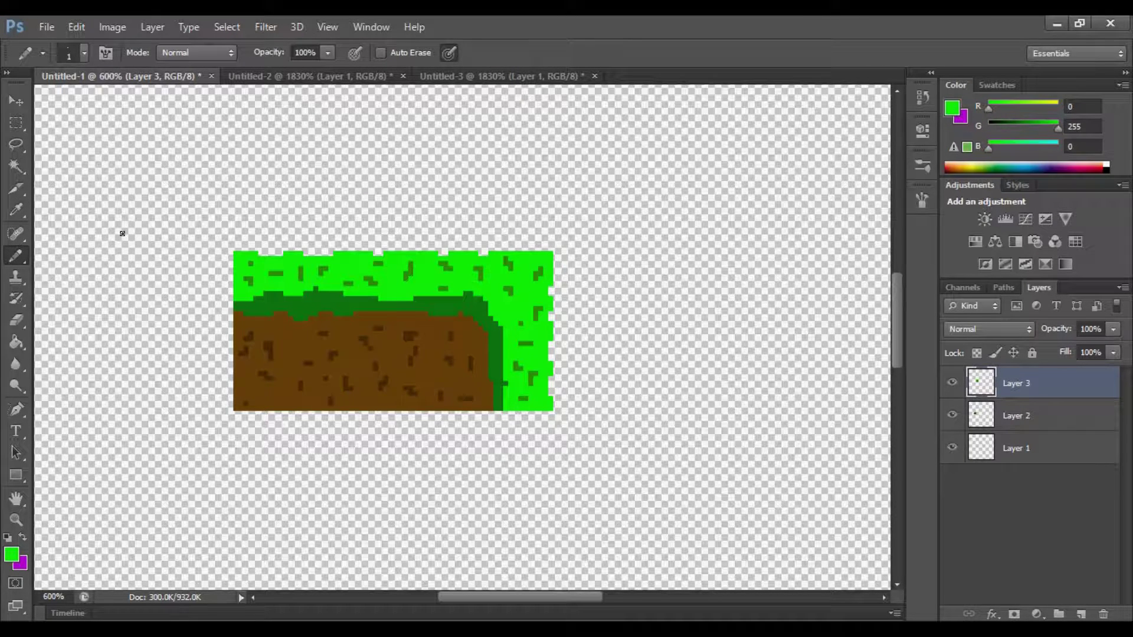
Duplicate the grass edge tile's Layer 2 and move the copy off to the right
key(v)
ctrl+click(1088, 384)
click(1088, 384)
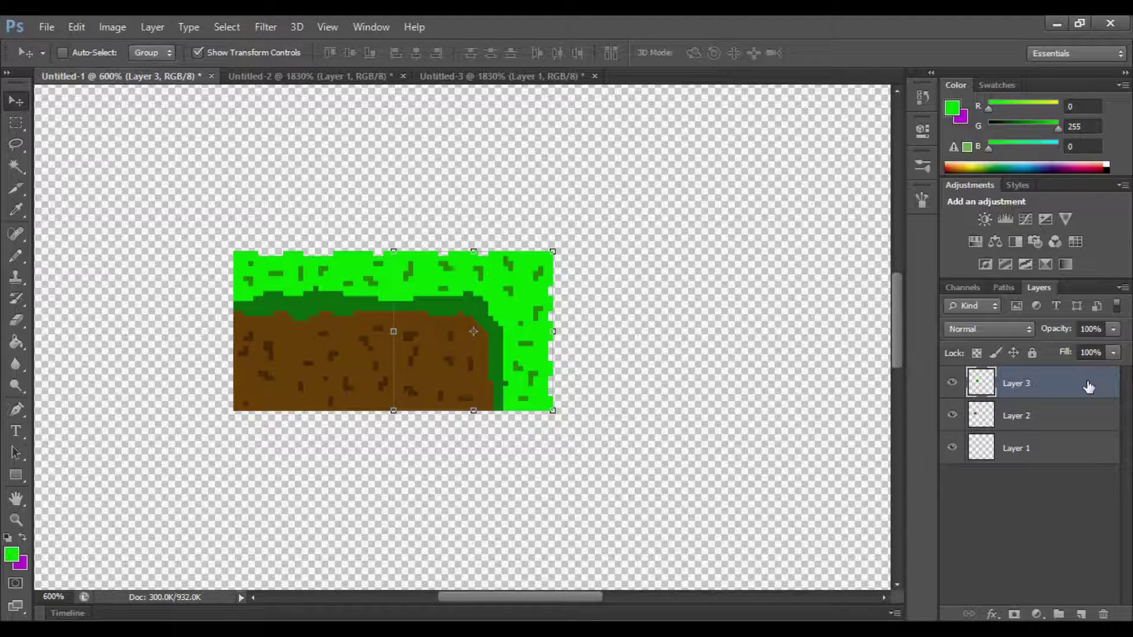
click(1065, 425)
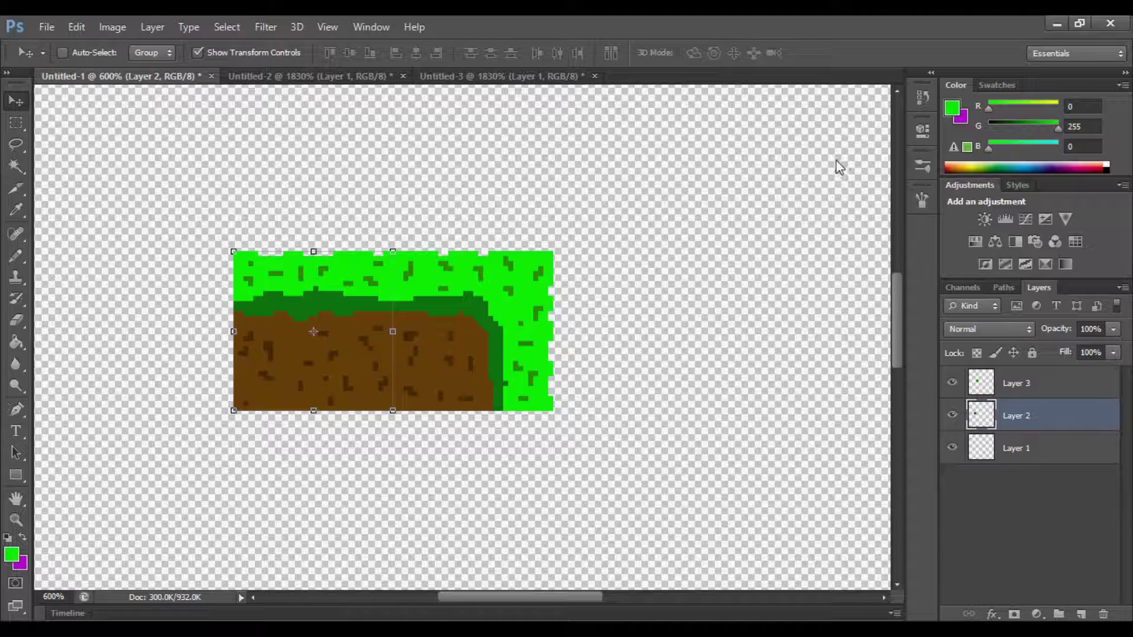
key(ctrl+j)
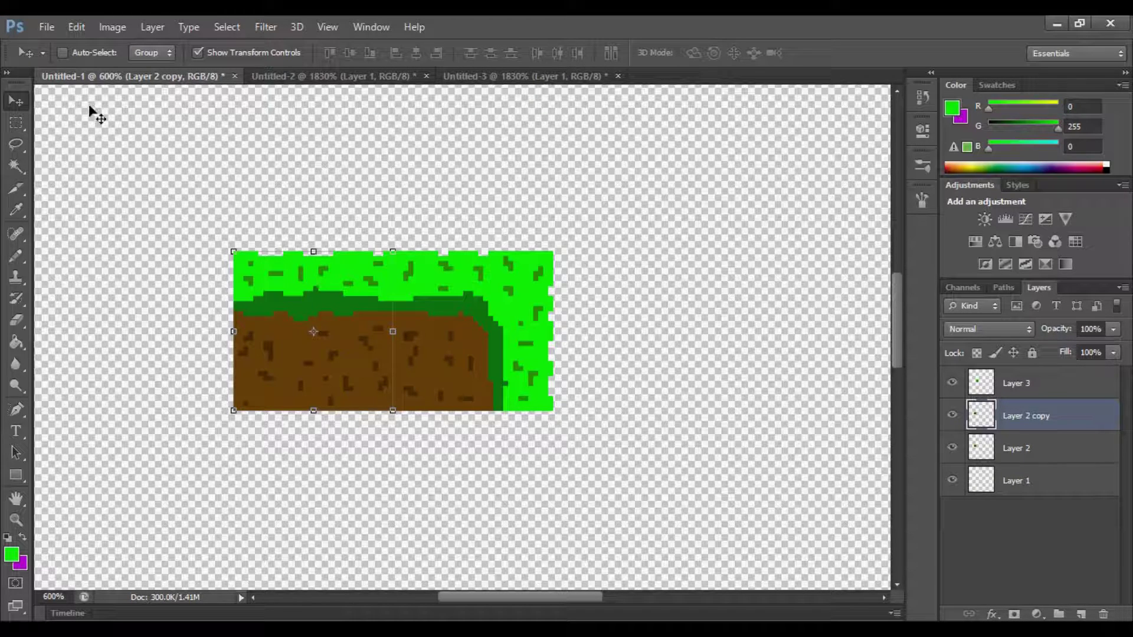
drag(358, 301, 741, 291)
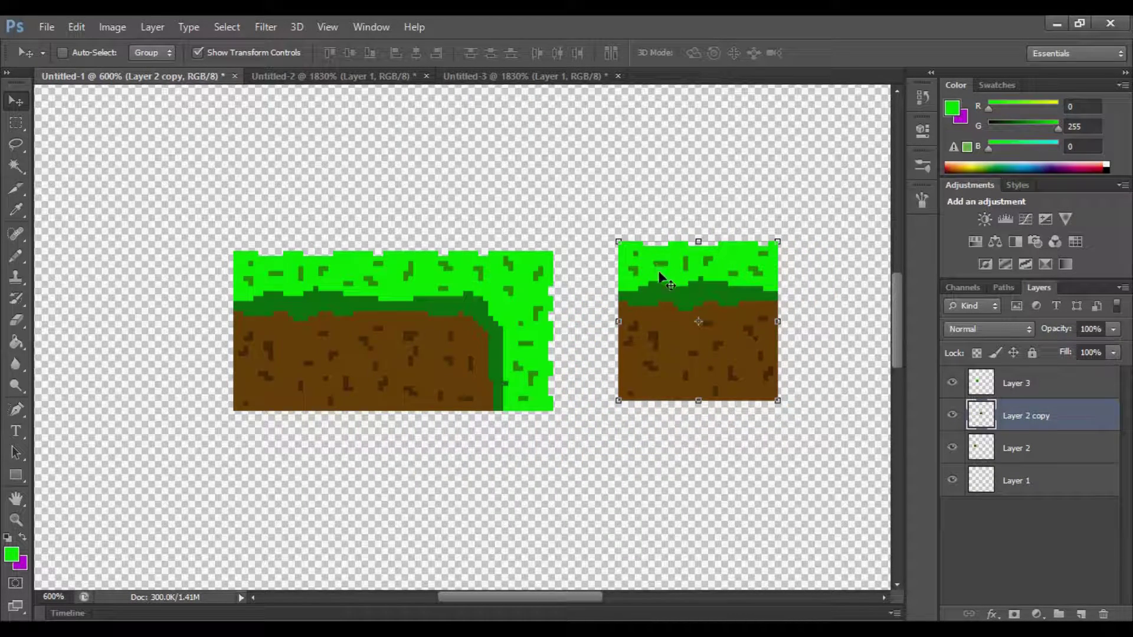
Rotate the edge-tile copy 90° and place it directly below the corner tile
key(ctrl+t)
click(407, 52)
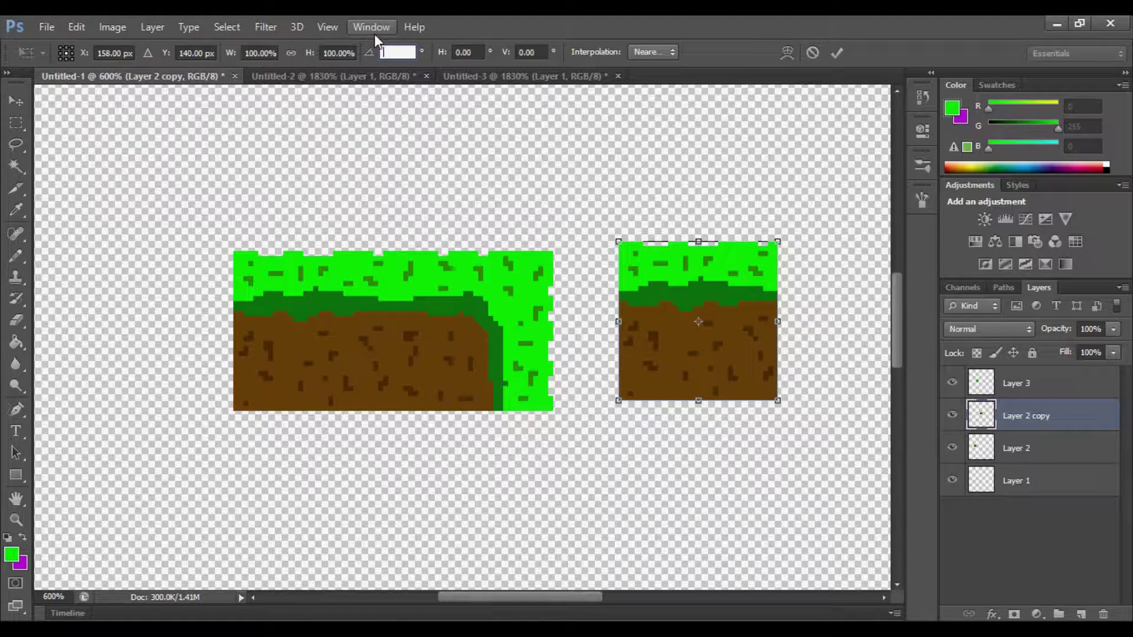
text(90)
key(Return)
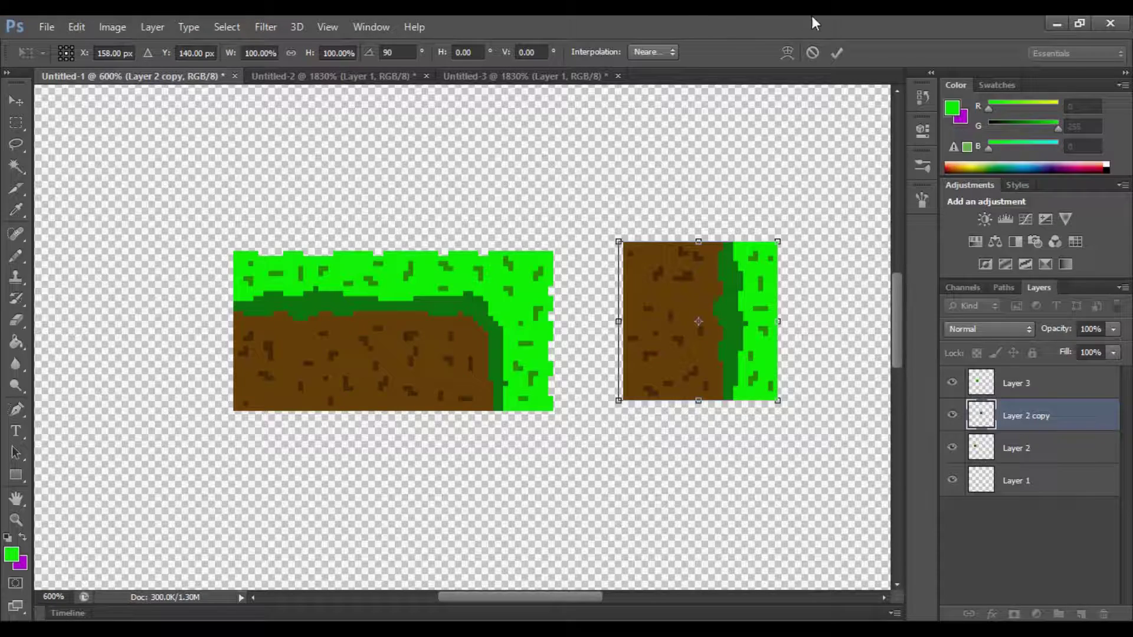
click(835, 53)
drag(731, 282, 508, 450)
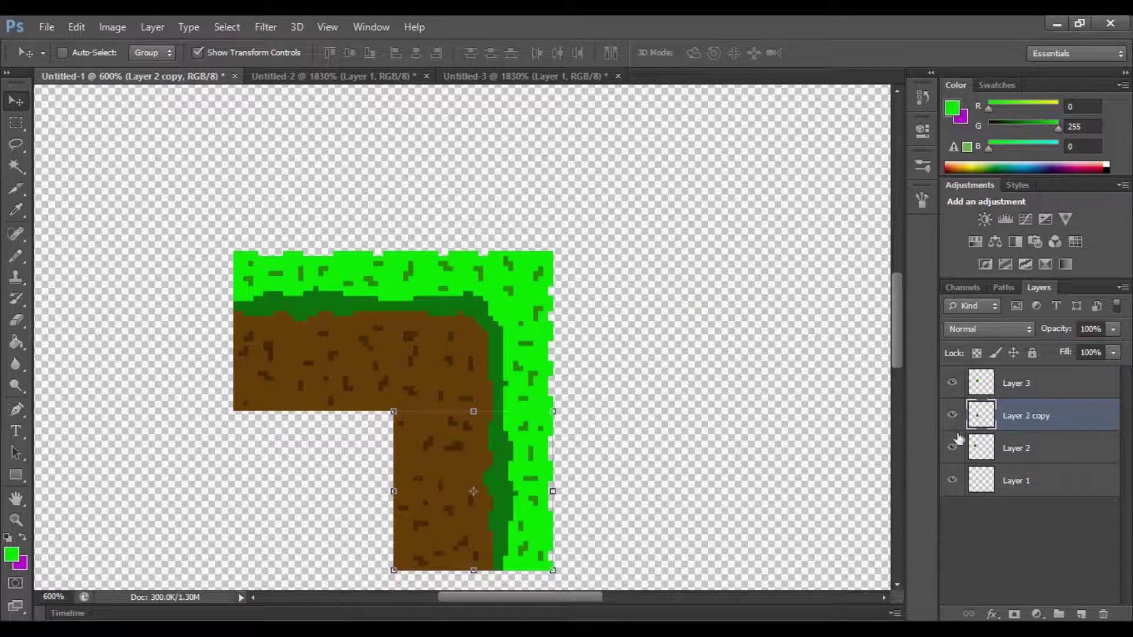
click(1085, 383)
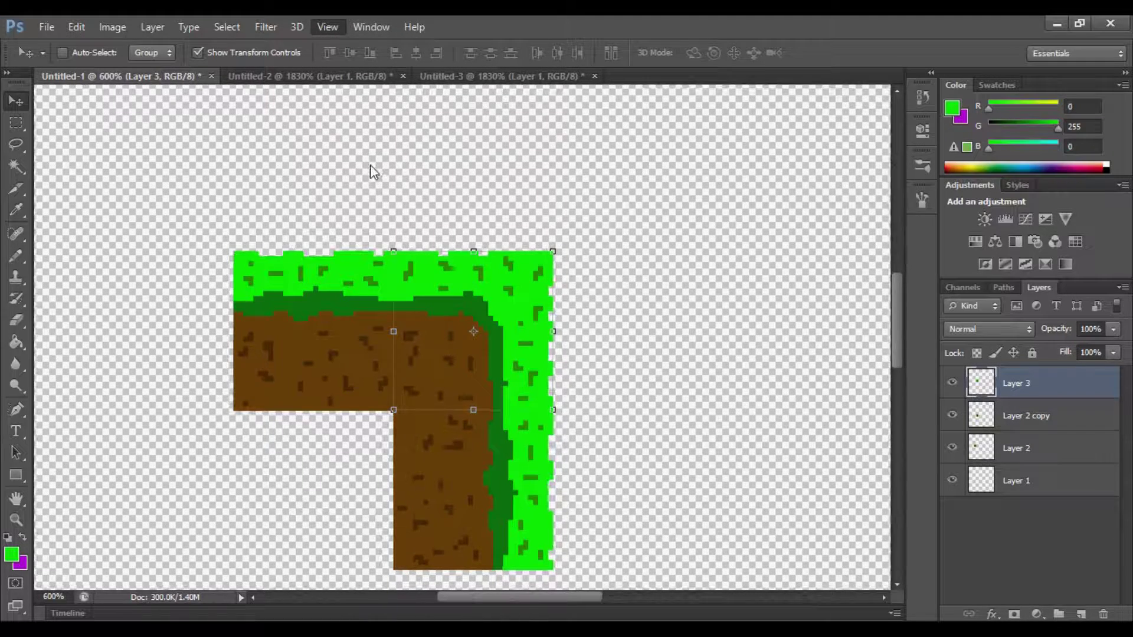
Zoom out to see the whole L-shape and duplicate the corner tile's Layer 3
key(ctrl+minus)
drag(904, 328, 900, 355)
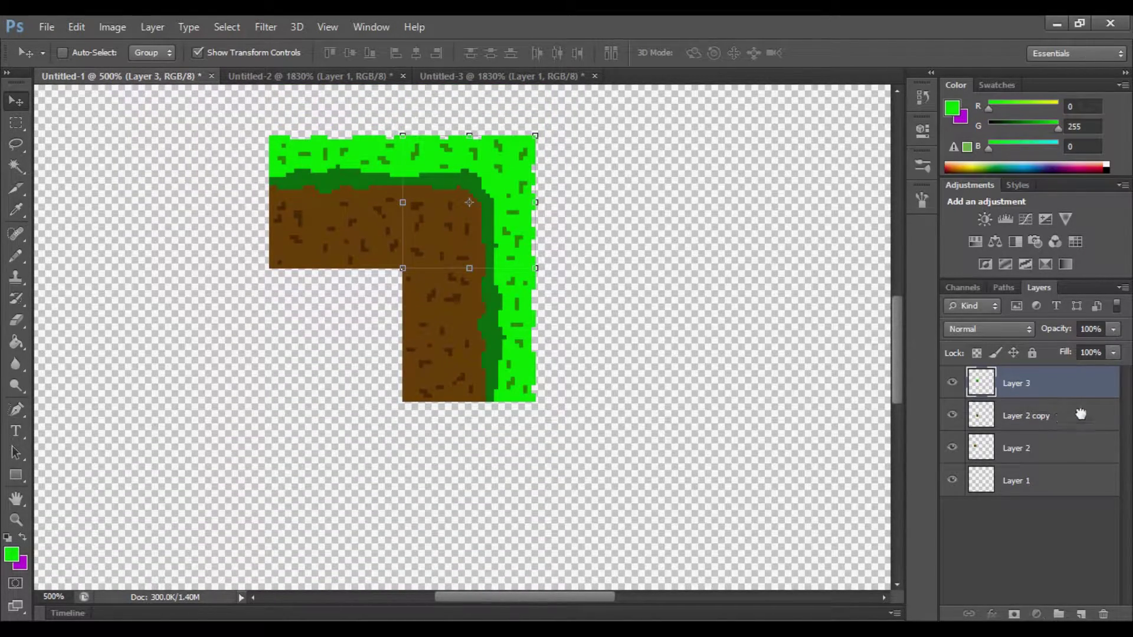
click(1081, 414)
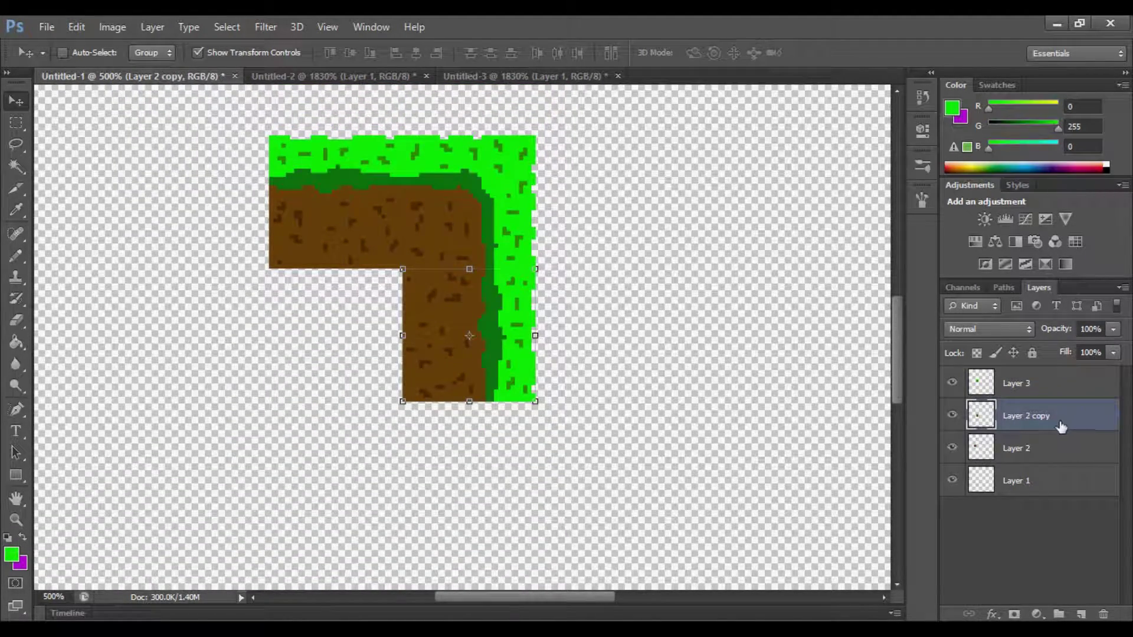
click(1079, 391)
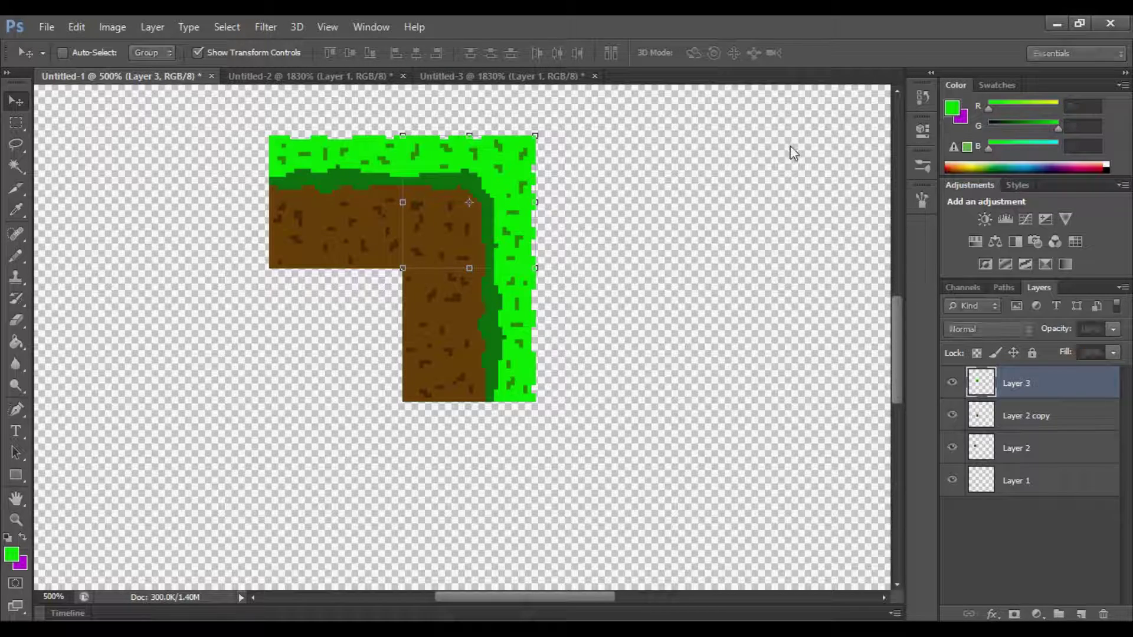
key(ctrl+j)
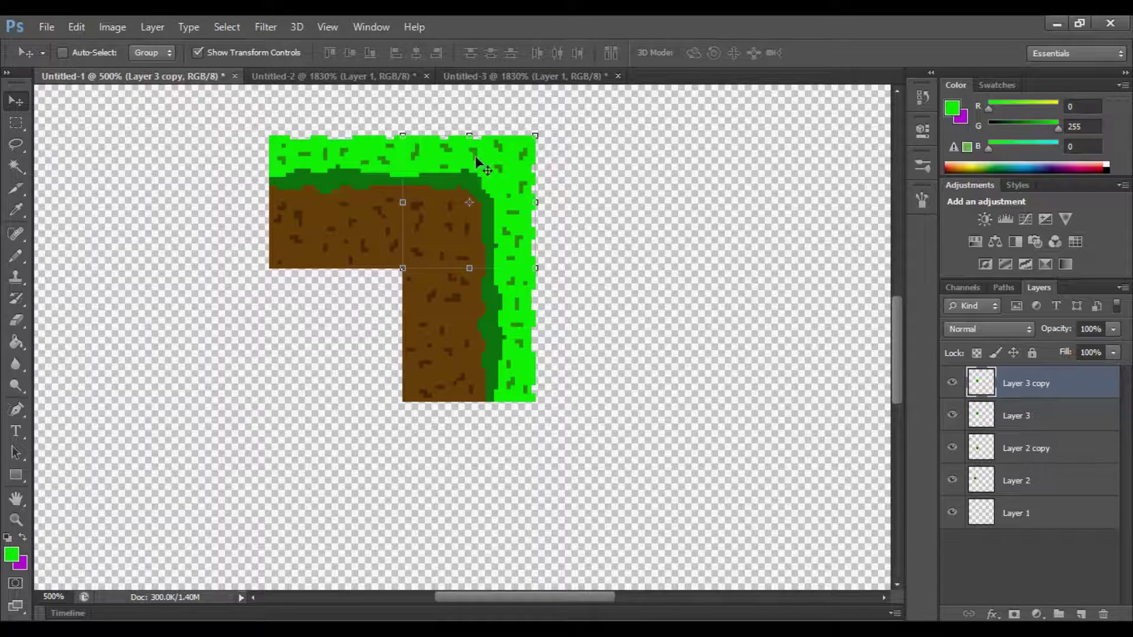
Rotate the corner copy 90° and move it below the vertical strip, then deselect it
key(ctrl+t)
click(399, 50)
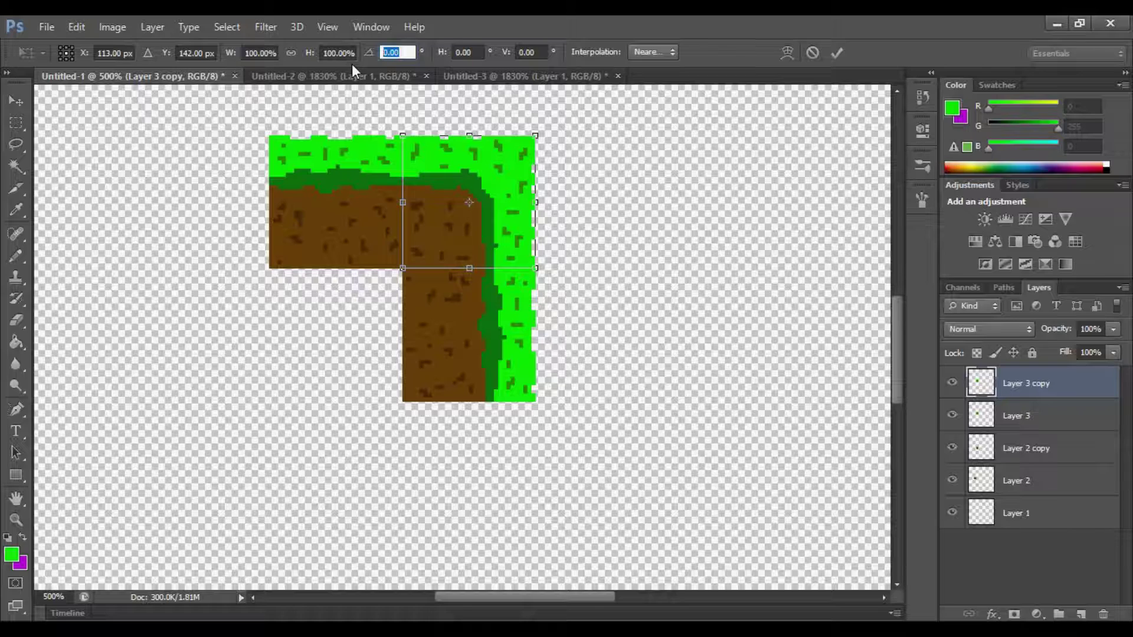
text(90)
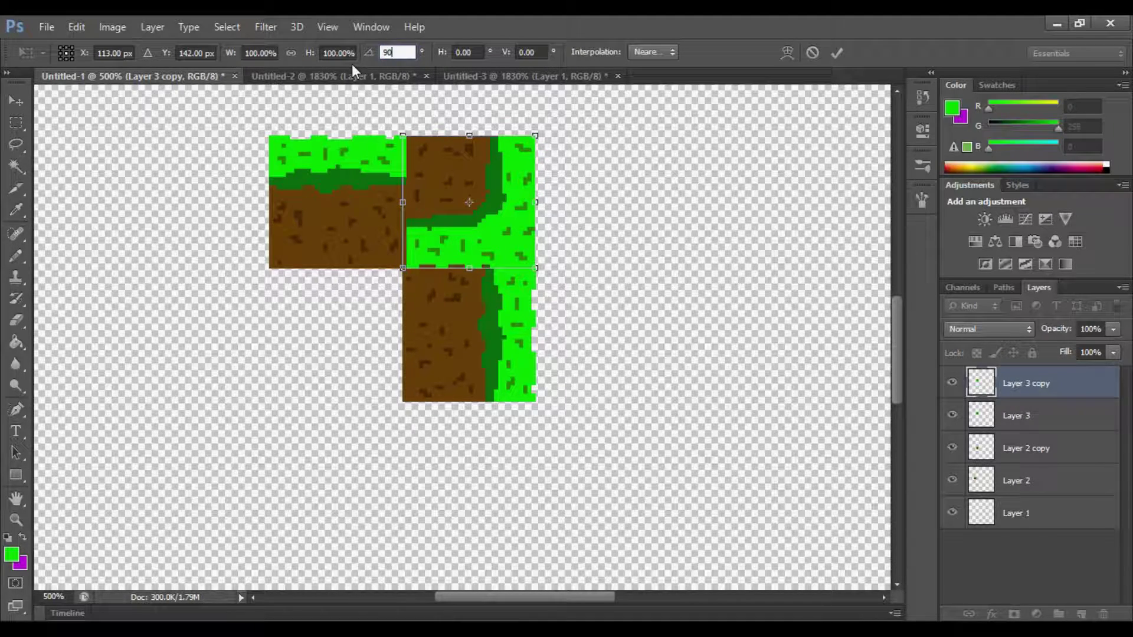
click(836, 52)
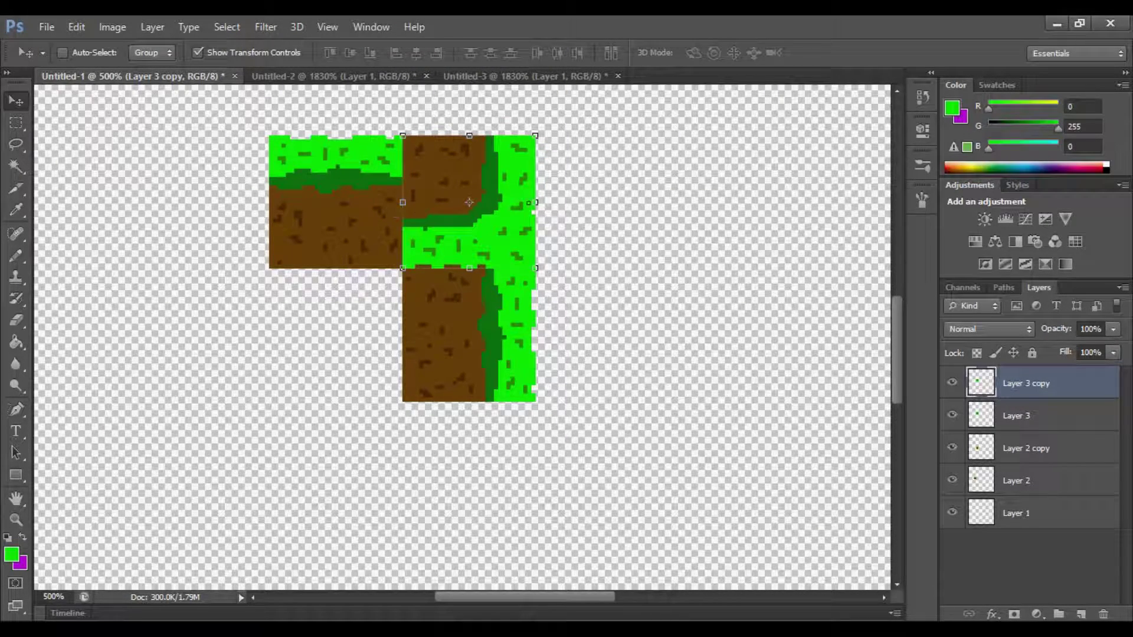
key(ctrl+t)
drag(501, 163, 500, 433)
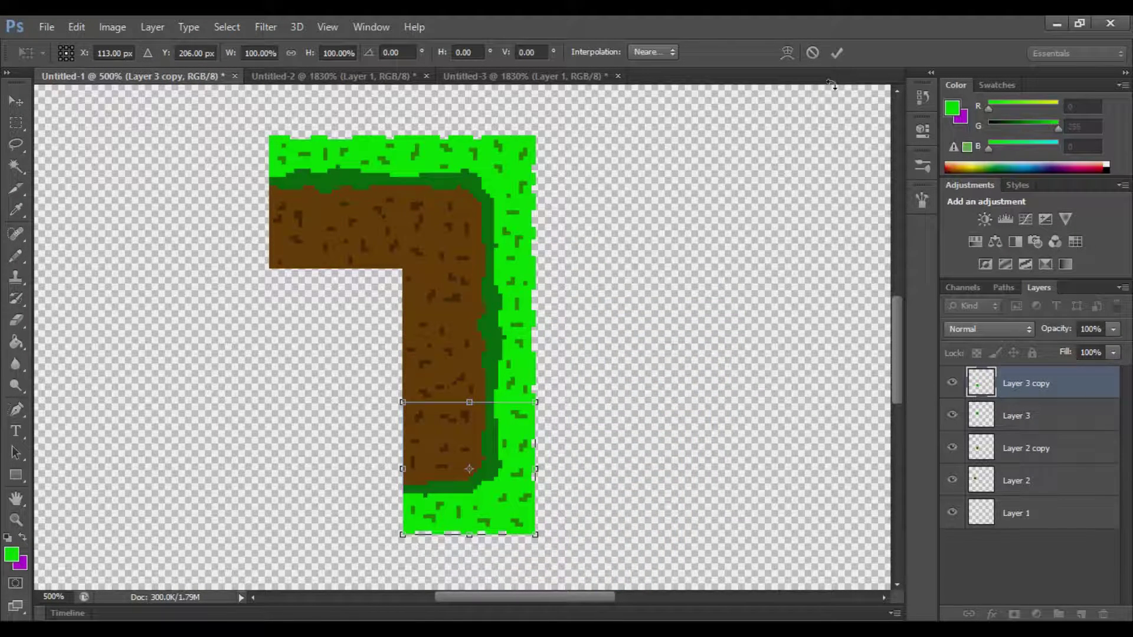
click(835, 51)
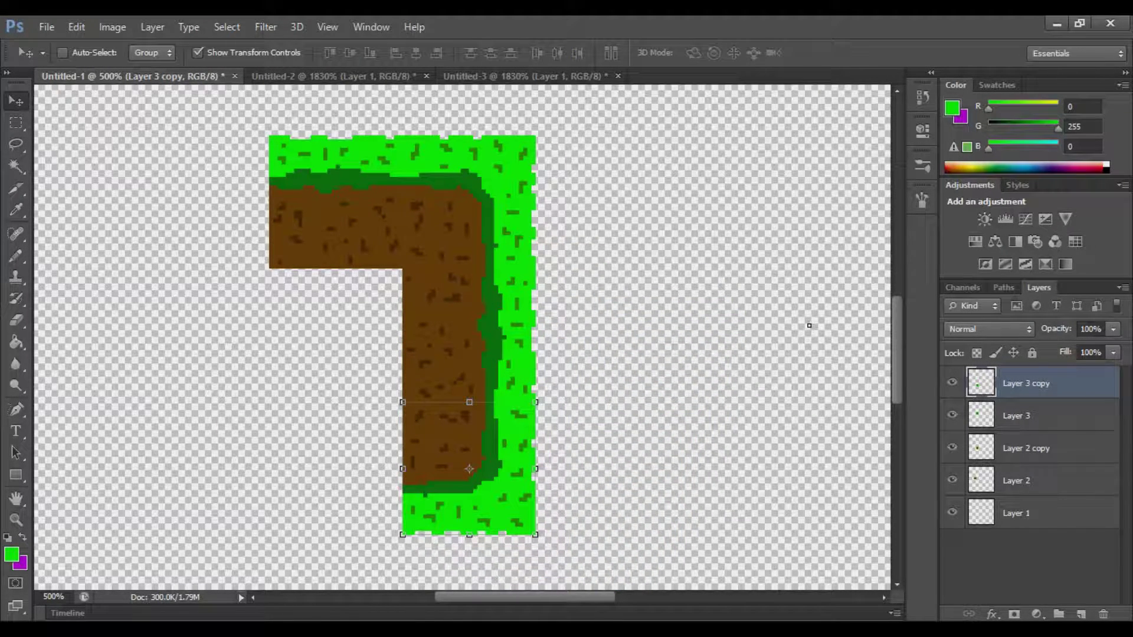
click(1046, 584)
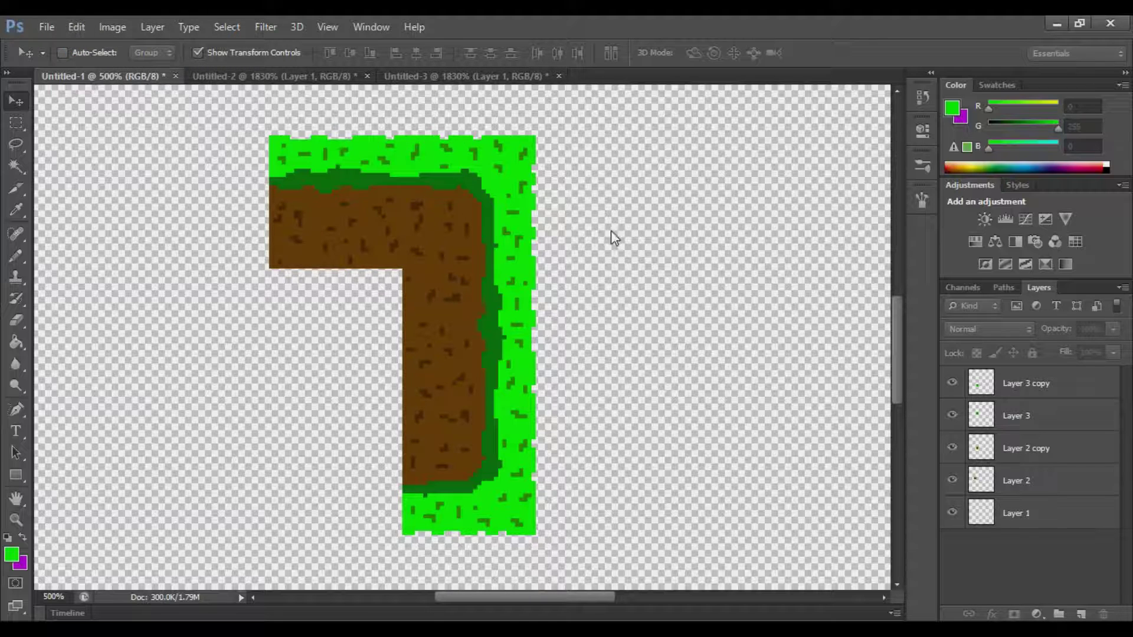
Create a new tile document fitted on screen and sample the dirt brown from Untitled-2
key(Return)
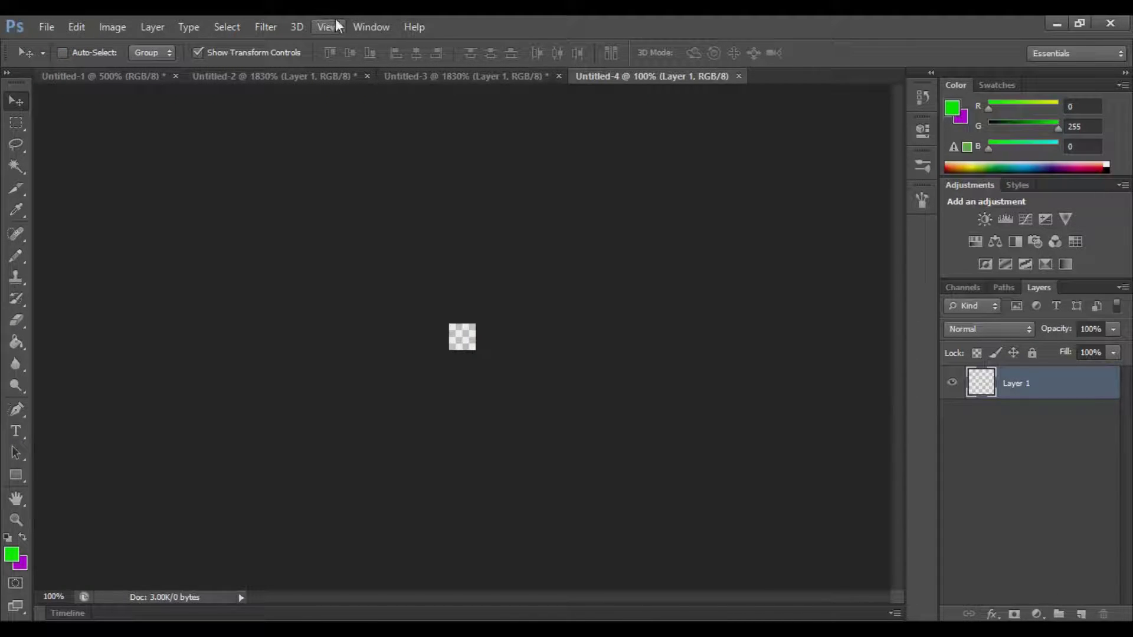
key(ctrl+0)
click(330, 76)
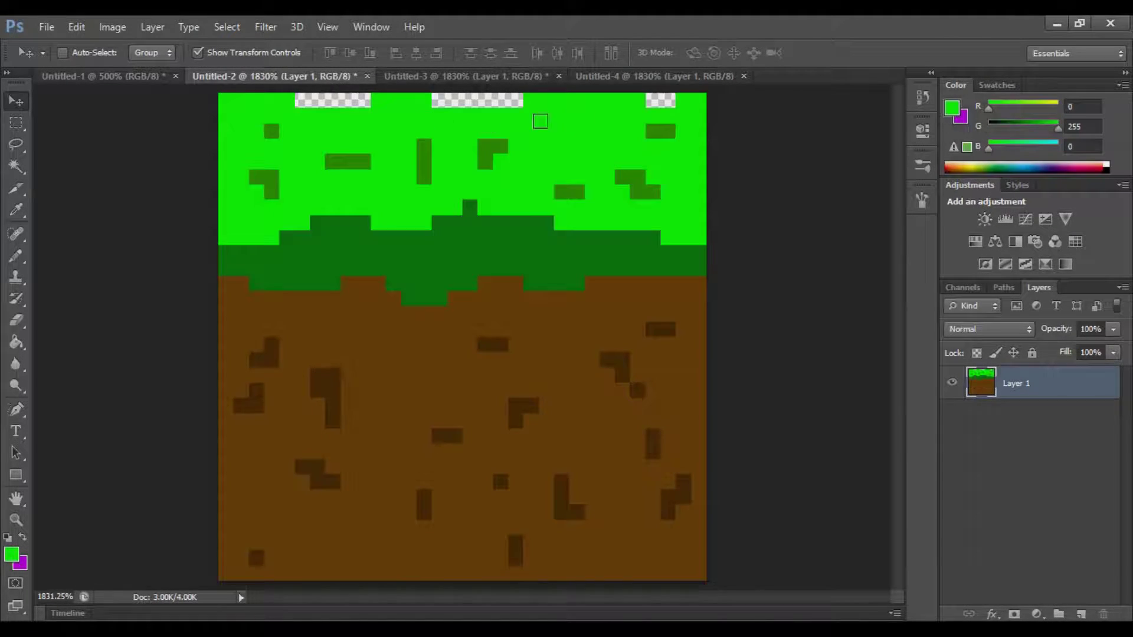
key(i)
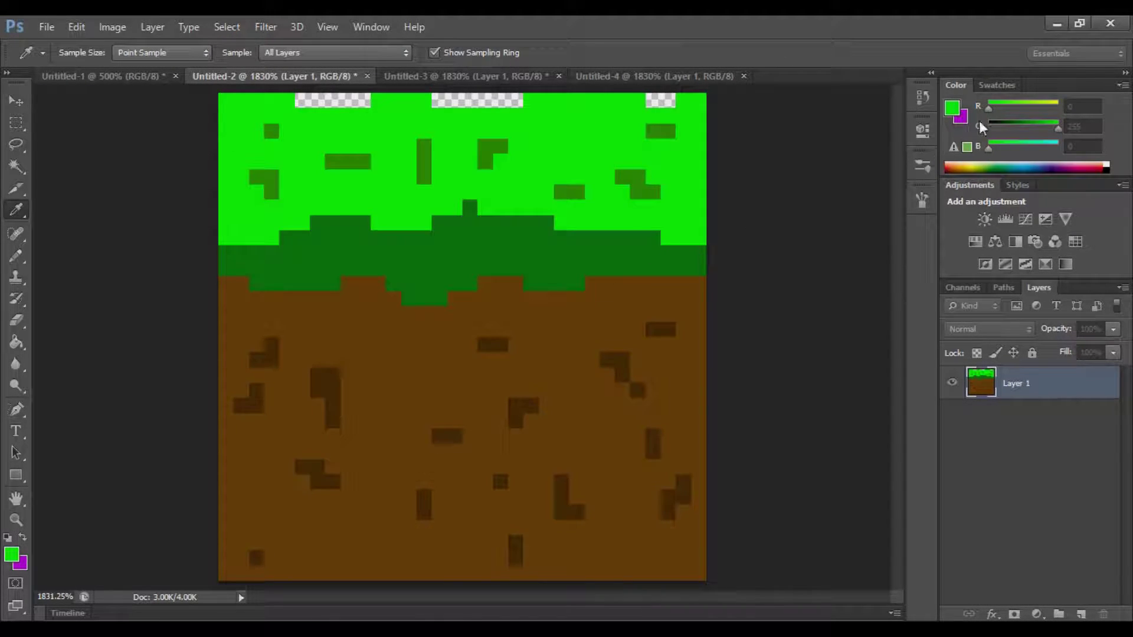
key(v)
Bucket-fill the empty new canvas solid brown, then return to the grass tile document
click(646, 76)
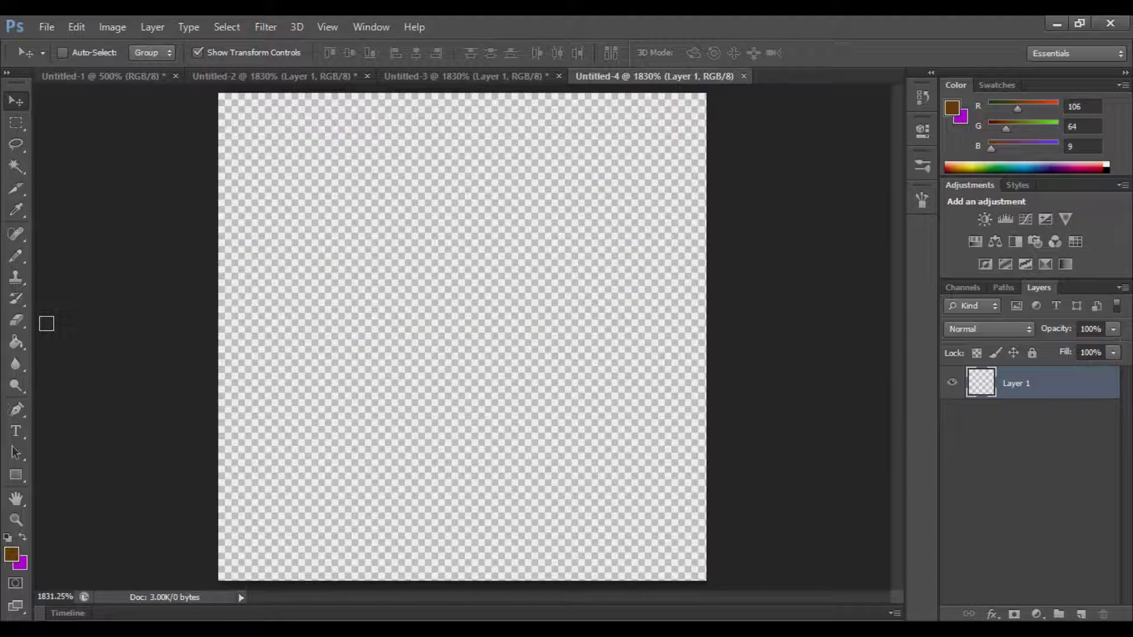
click(17, 345)
key(b)
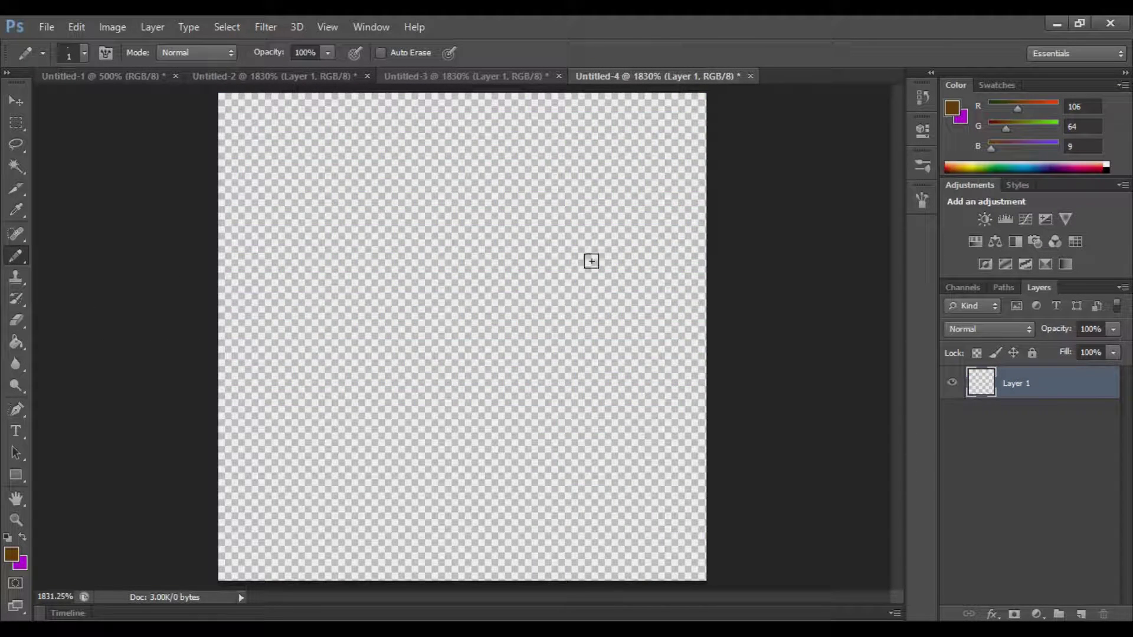
click(16, 342)
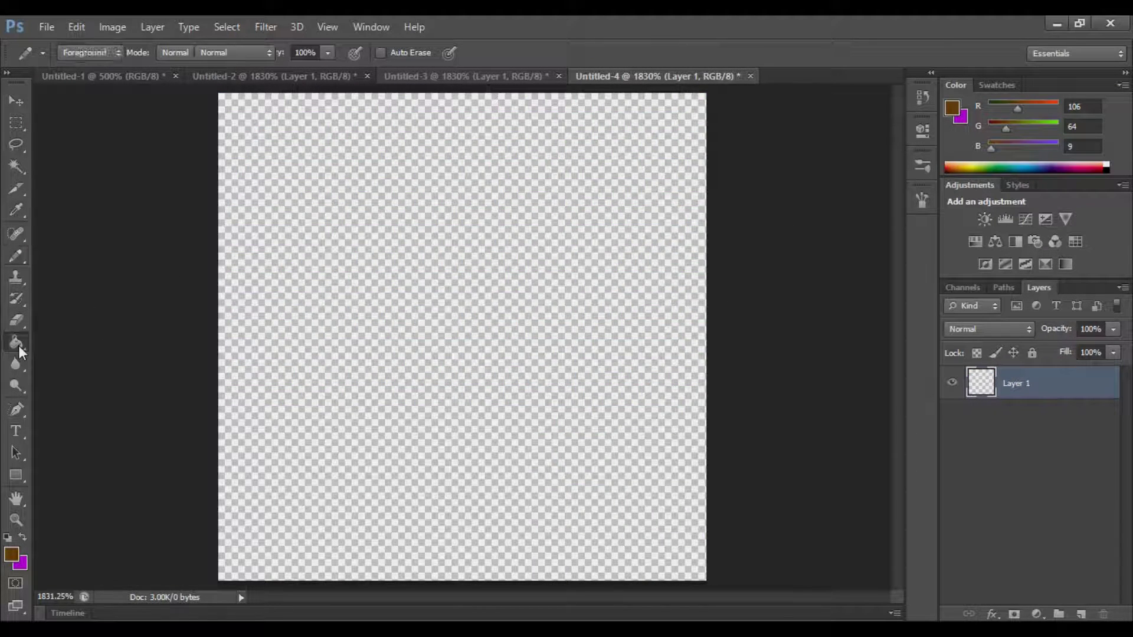
click(361, 354)
click(16, 255)
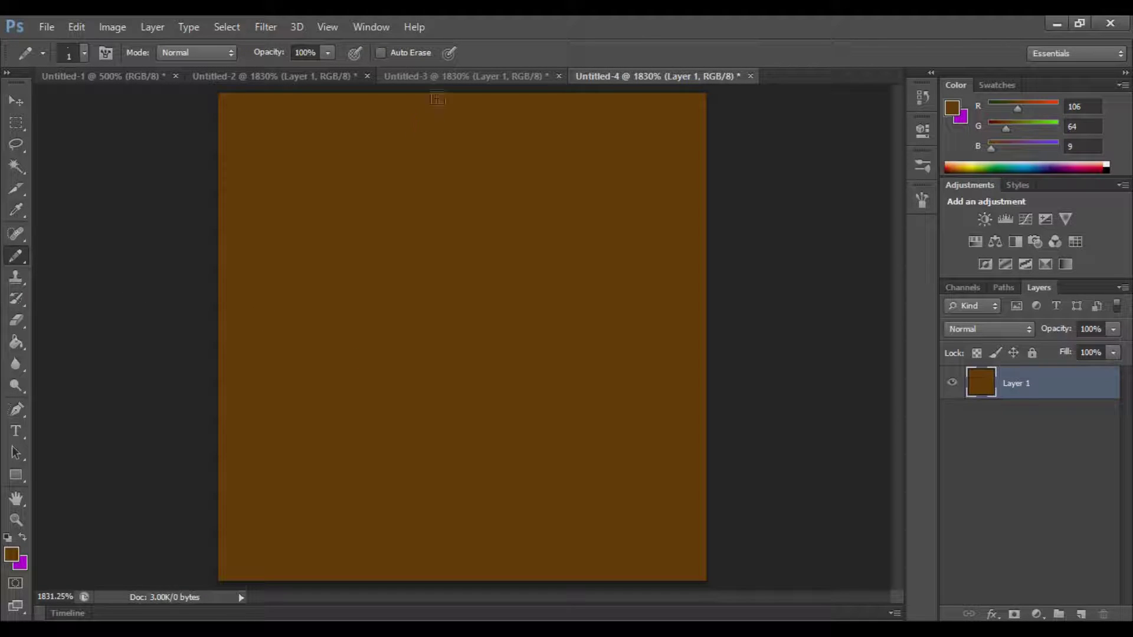
click(322, 77)
Sample the darker brown and pencil stair-step speckles and bars across the brown tile
key(i)
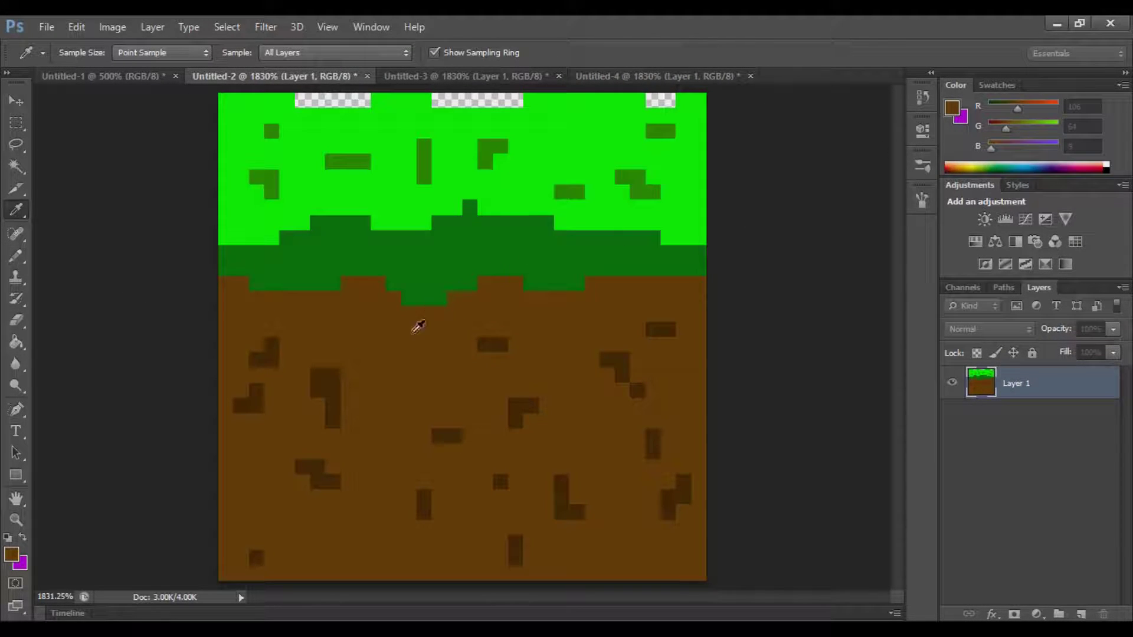
key(b)
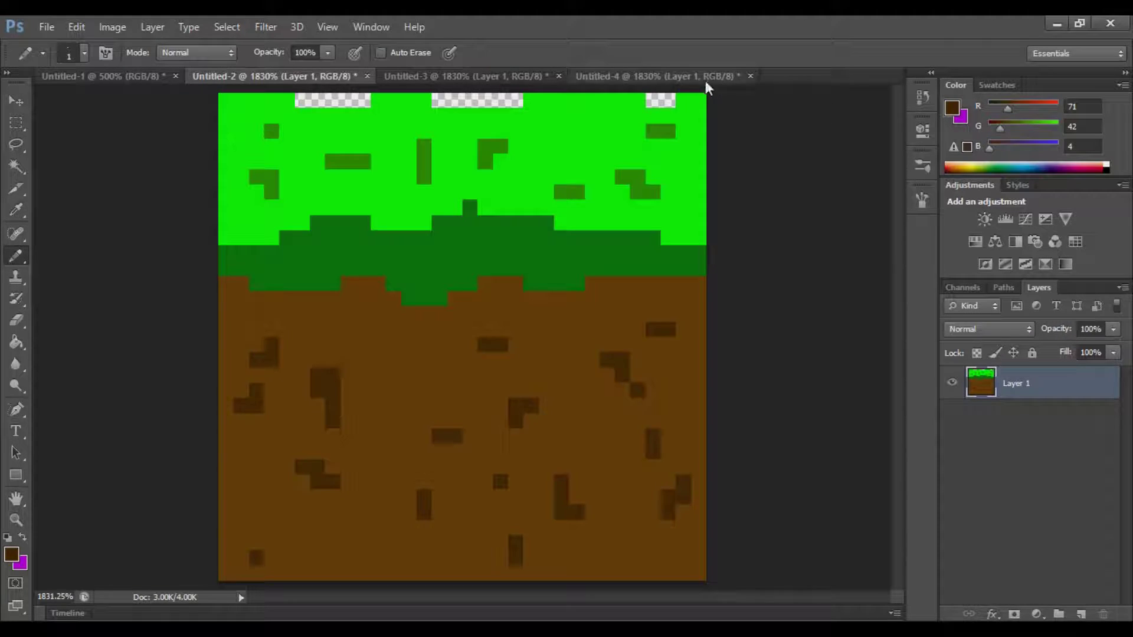
click(706, 77)
drag(272, 435, 380, 497)
drag(575, 497, 576, 436)
drag(592, 345, 569, 316)
drag(425, 344, 377, 312)
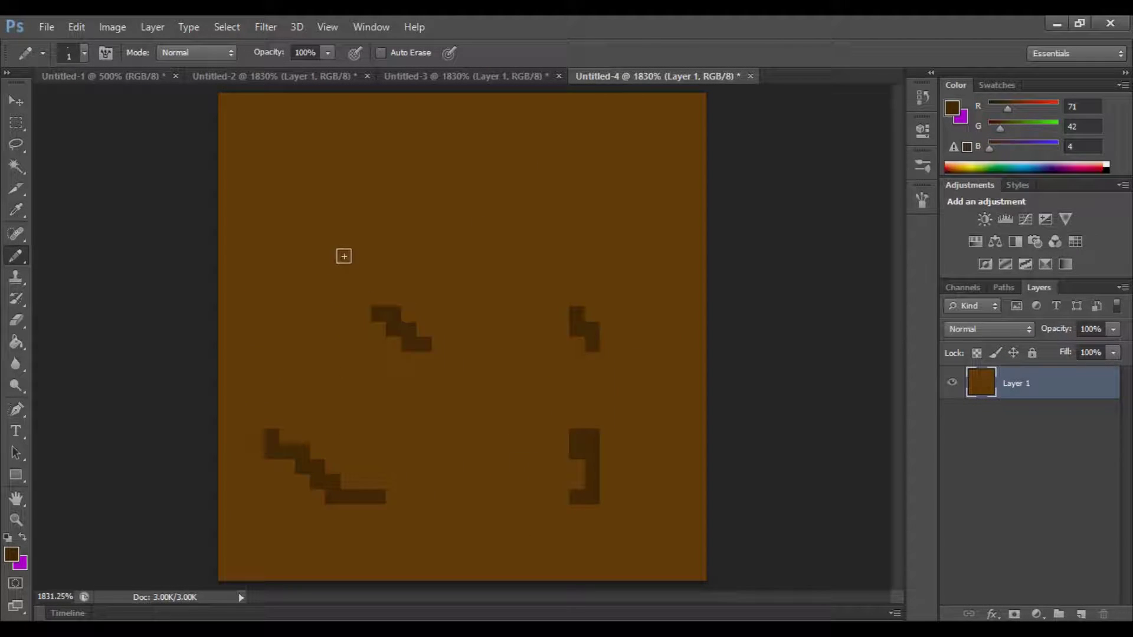
drag(342, 255, 379, 252)
drag(287, 144, 288, 180)
drag(514, 145, 561, 194)
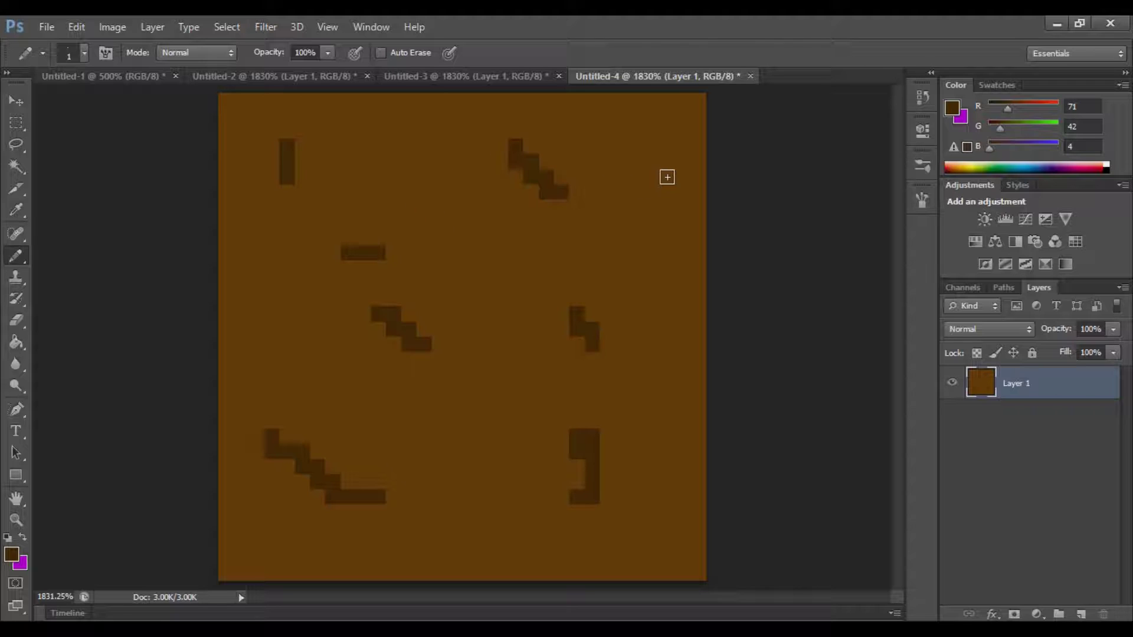
drag(668, 192, 668, 253)
Add more dark-brown bars, L-shapes, steps and single pixels to complete the dirt speckling
drag(638, 527, 606, 560)
drag(401, 557, 363, 558)
drag(485, 452, 485, 343)
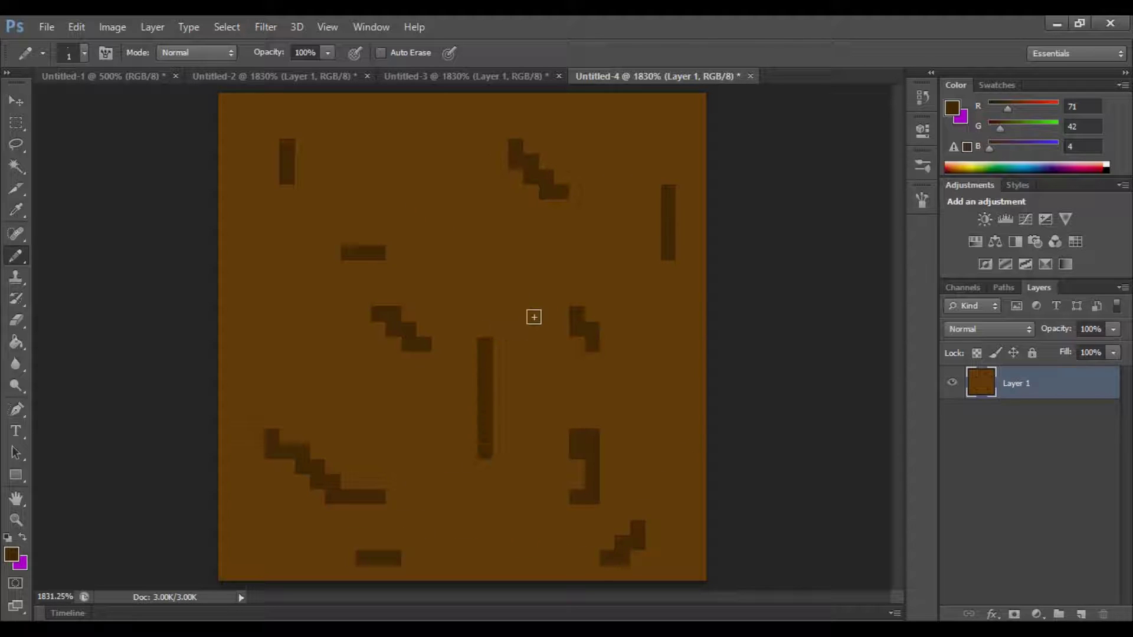
drag(501, 283, 439, 300)
drag(272, 329, 304, 390)
drag(423, 403, 440, 420)
drag(667, 390, 702, 406)
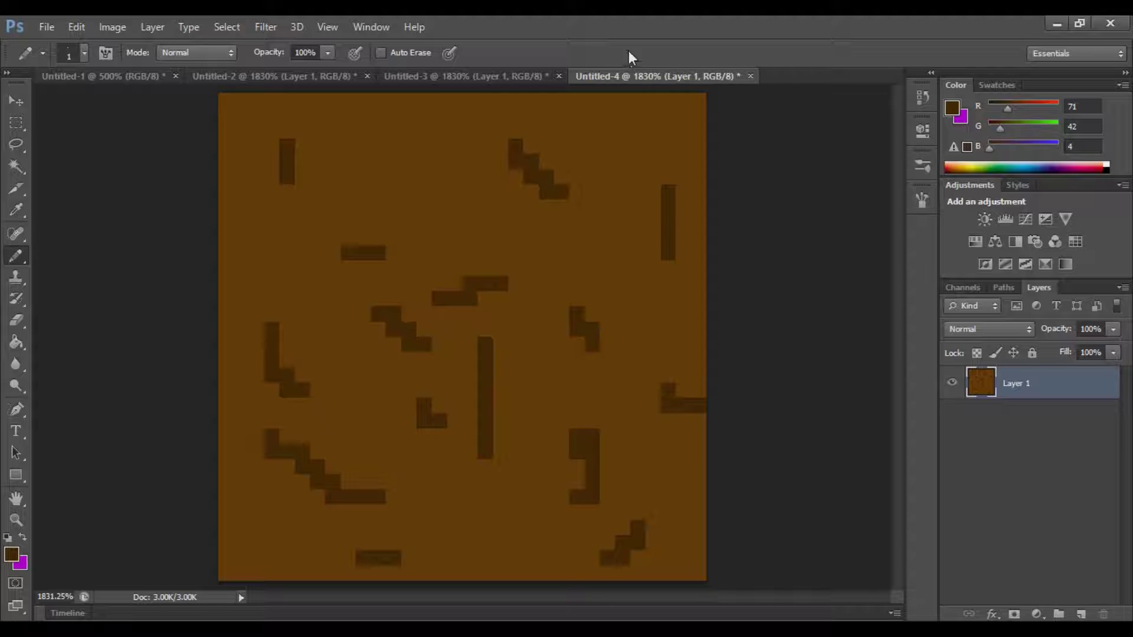
drag(638, 131, 607, 146)
click(408, 161)
drag(286, 237, 302, 267)
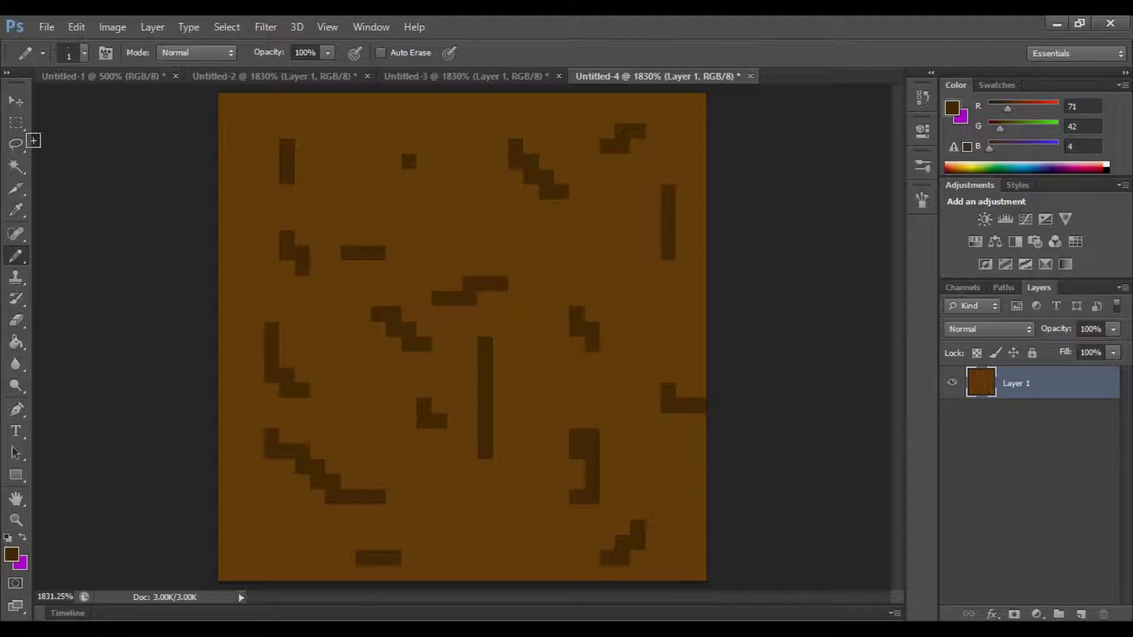
click(20, 101)
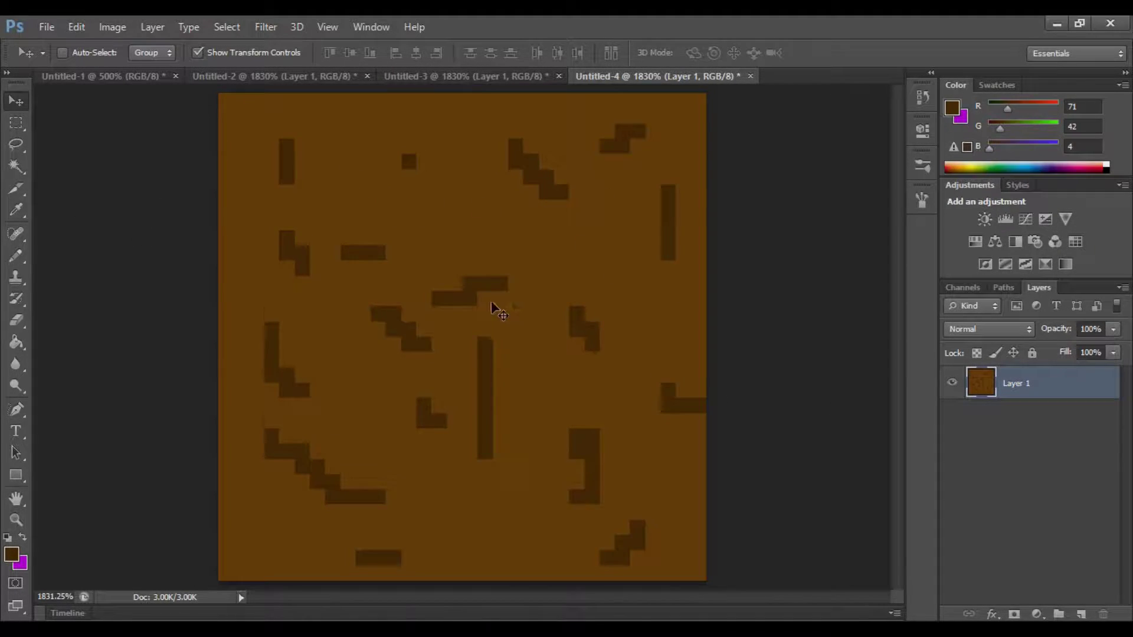
Drag the dirt tile into Untitled-1 as Layer 4, filling the gap beside the vertical strip
drag(492, 303, 365, 309)
click(1040, 586)
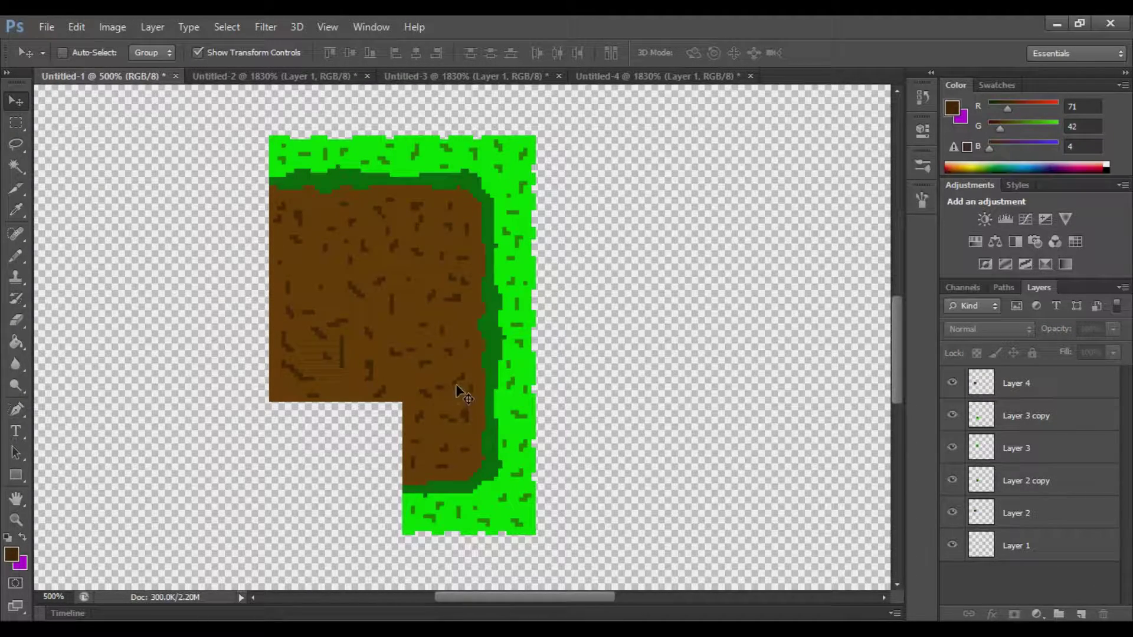
scroll(419, 189, down, 1)
scroll(418, 189, up, 1)
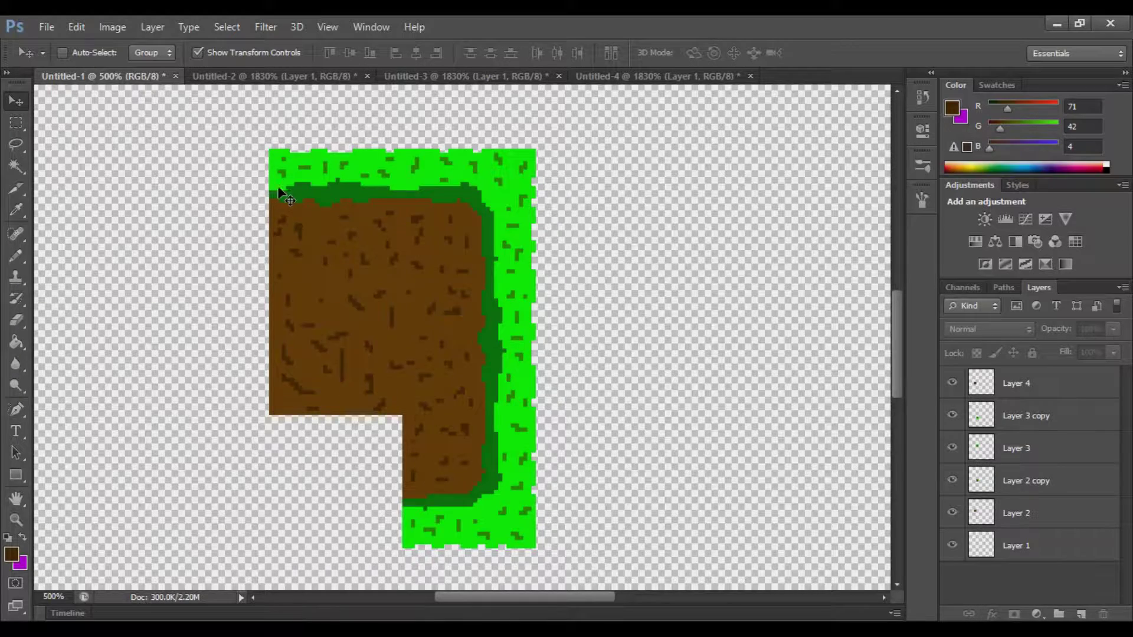
scroll(295, 236, up, 2)
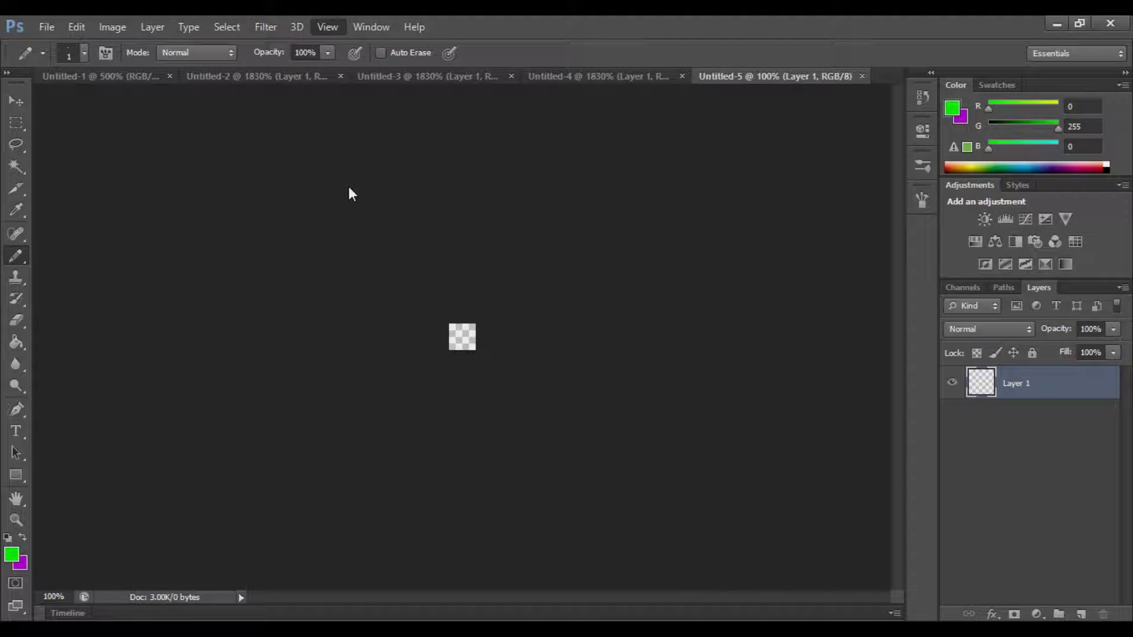
Fit the new transparent Untitled-5 tile canvas to the window
key(ctrl+0)
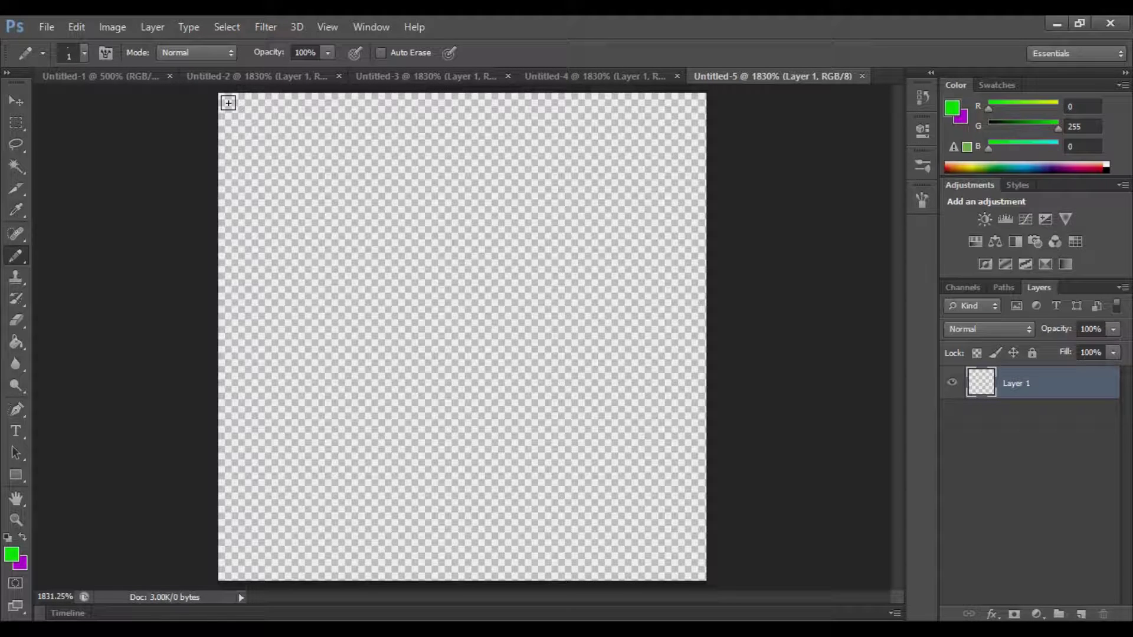
Outline a top-left corner patch in bright green, bucket-fill it, then view Untitled-3
drag(227, 103, 226, 242)
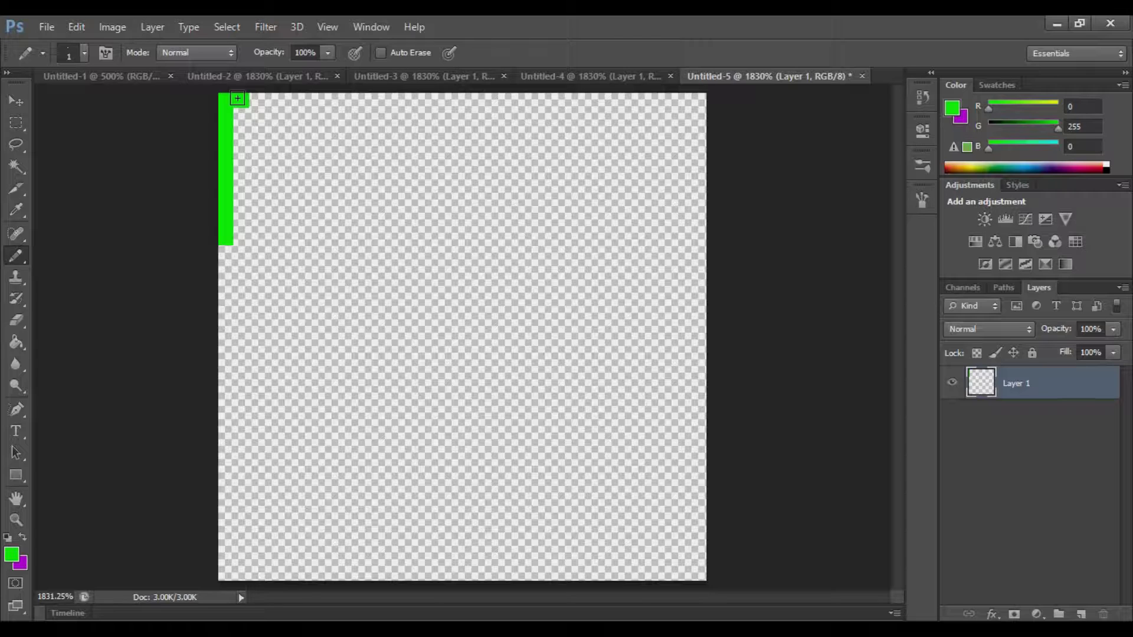
mouse_move(241, 102)
mouse_down()
mouse_move(347, 102)
mouse_move(347, 115)
mouse_move(230, 119)
mouse_move(358, 102)
mouse_move(370, 193)
mouse_move(325, 219)
mouse_move(348, 247)
mouse_move(238, 235)
mouse_move(350, 231)
mouse_move(382, 195)
mouse_move(376, 142)
mouse_move(387, 134)
mouse_move(385, 167)
mouse_up()
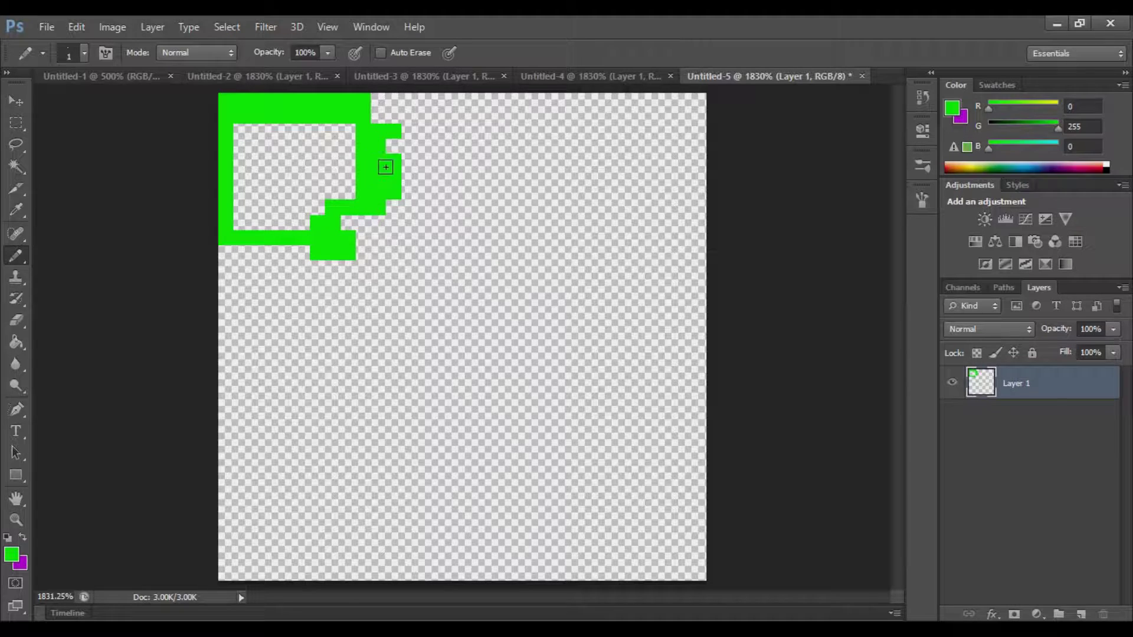
click(16, 342)
click(260, 195)
click(16, 255)
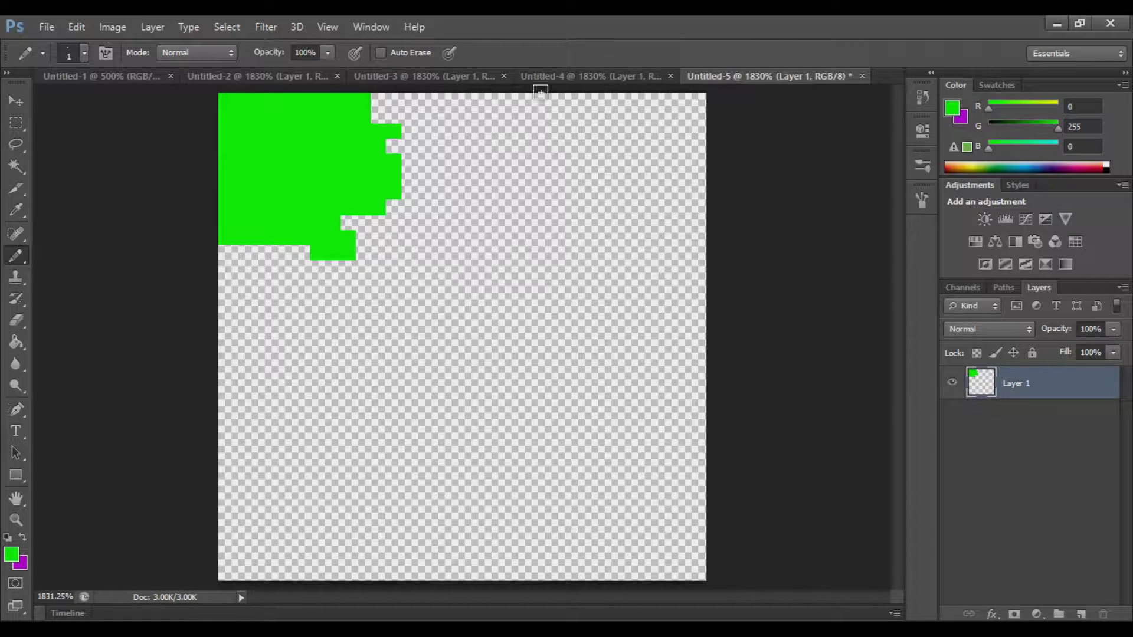
click(551, 73)
click(437, 76)
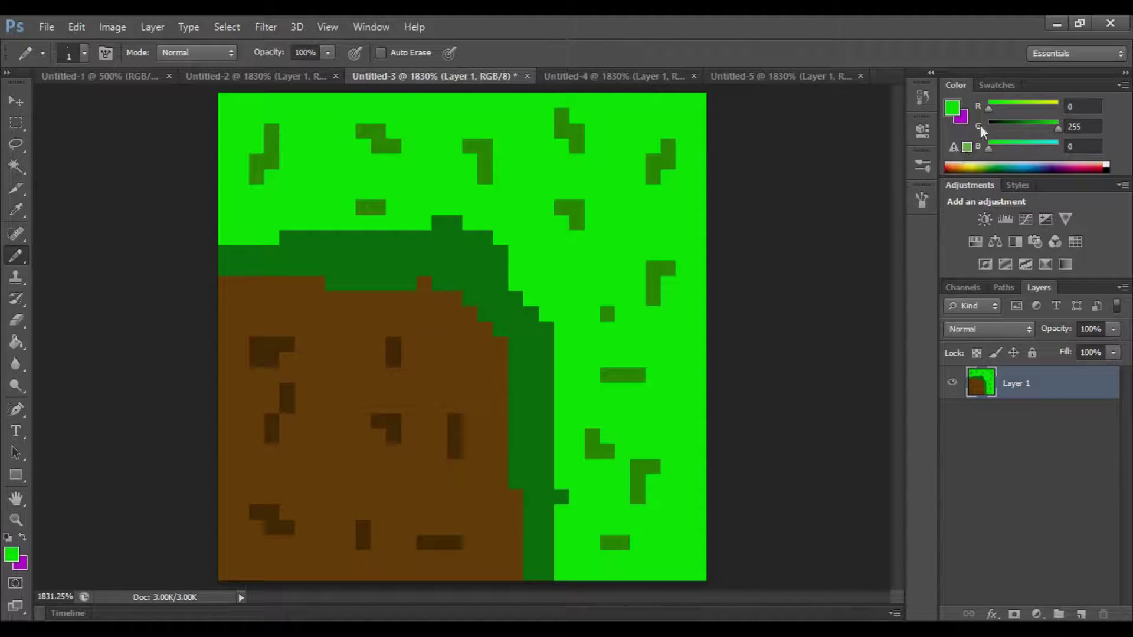
Sample dark green from Untitled-3 and pencil a dark green border along the patch's jagged edge
key(i)
click(454, 224)
key(b)
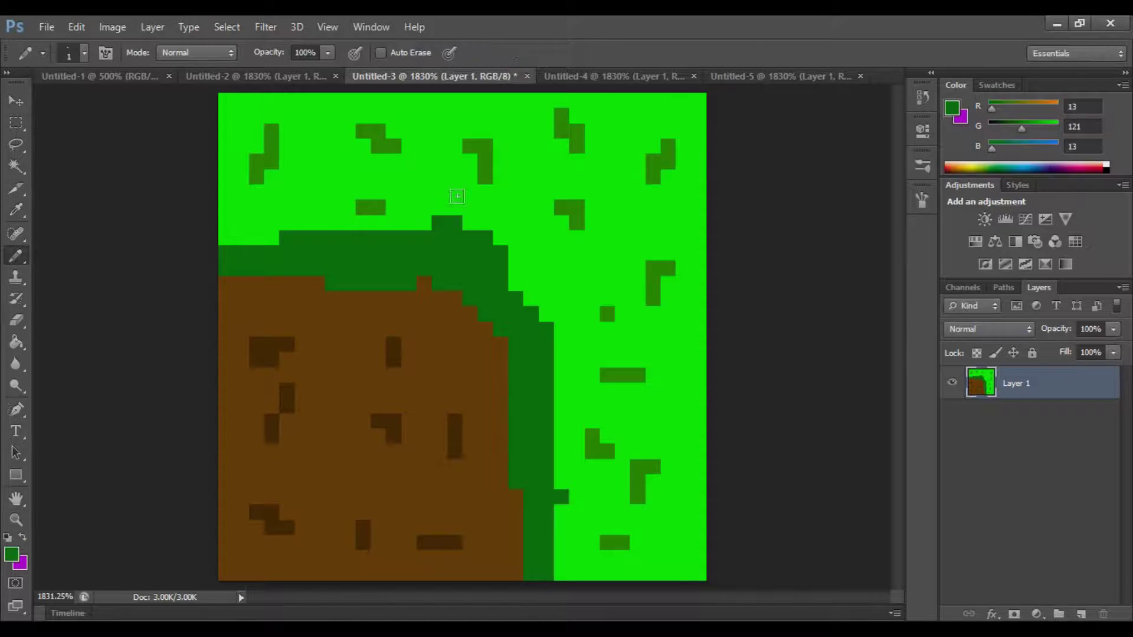
click(734, 76)
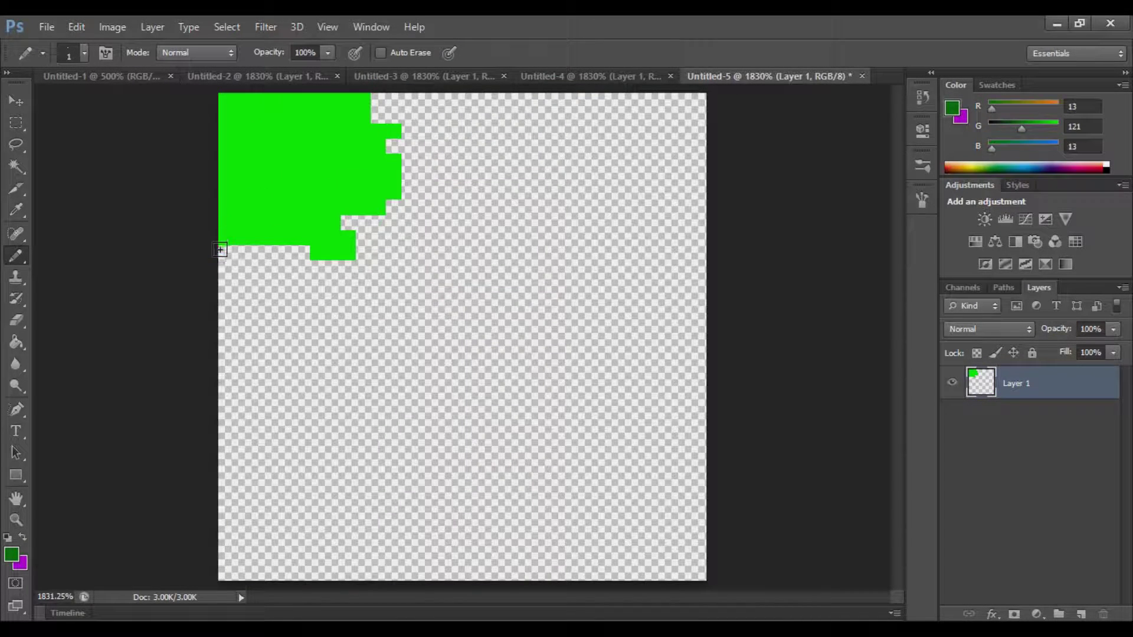
drag(225, 253, 225, 284)
mouse_move(381, 100)
mouse_down()
mouse_move(398, 102)
mouse_move(409, 154)
mouse_move(408, 252)
mouse_move(435, 253)
mouse_move(423, 156)
mouse_up()
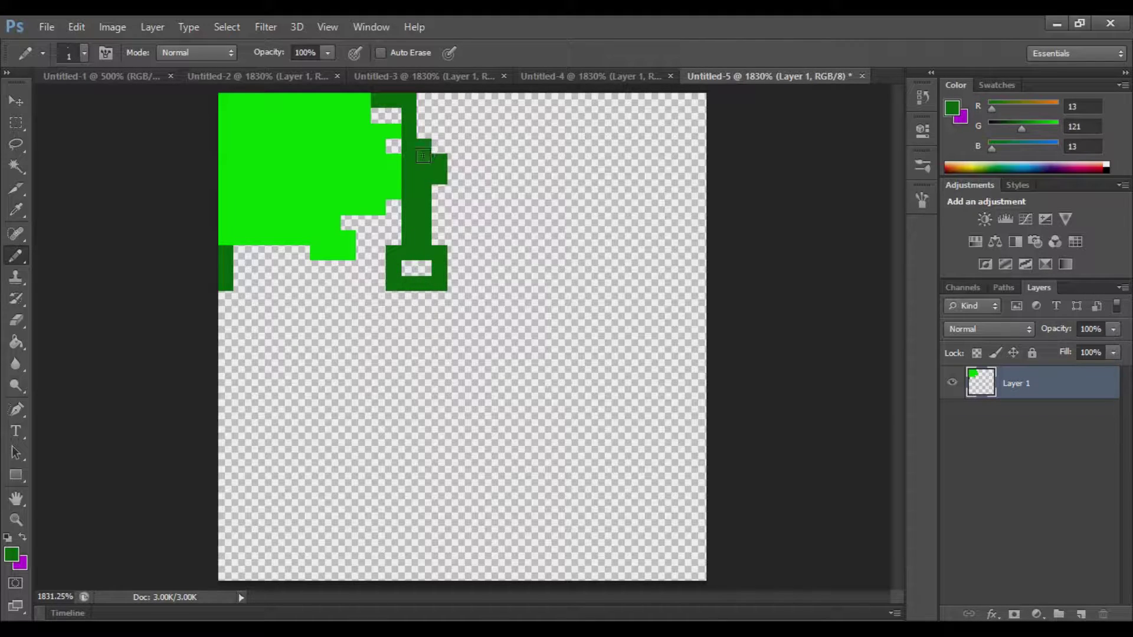
mouse_move(397, 279)
mouse_down()
mouse_move(333, 295)
mouse_move(233, 283)
mouse_up()
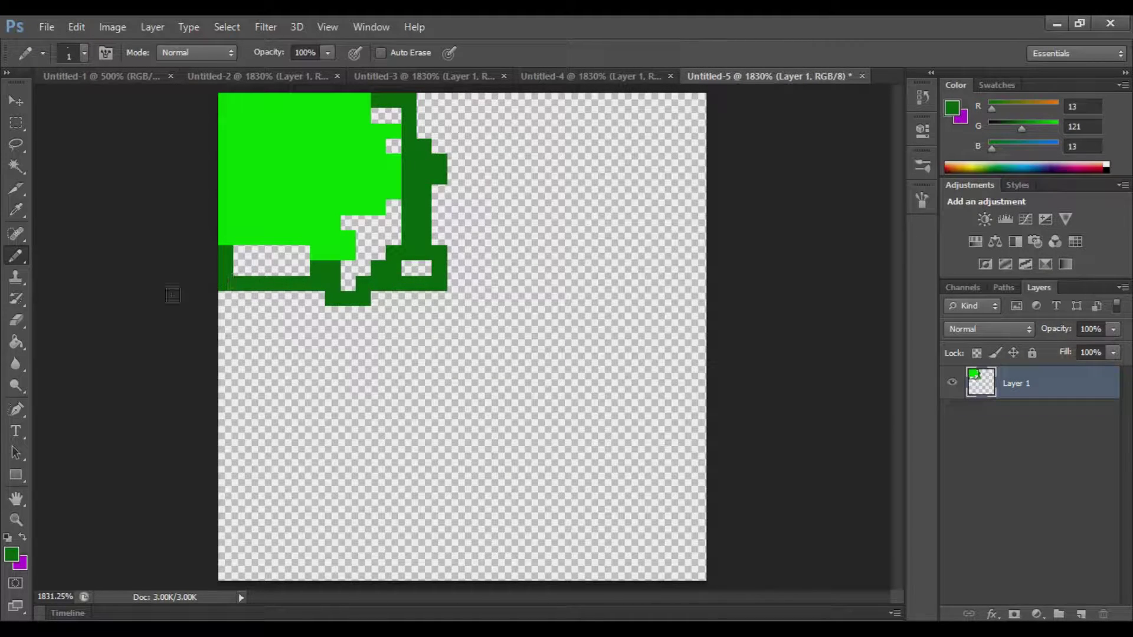
Bucket-fill the six transparent holes in the dark green border, then show Untitled-3 again
click(16, 342)
click(272, 260)
click(366, 239)
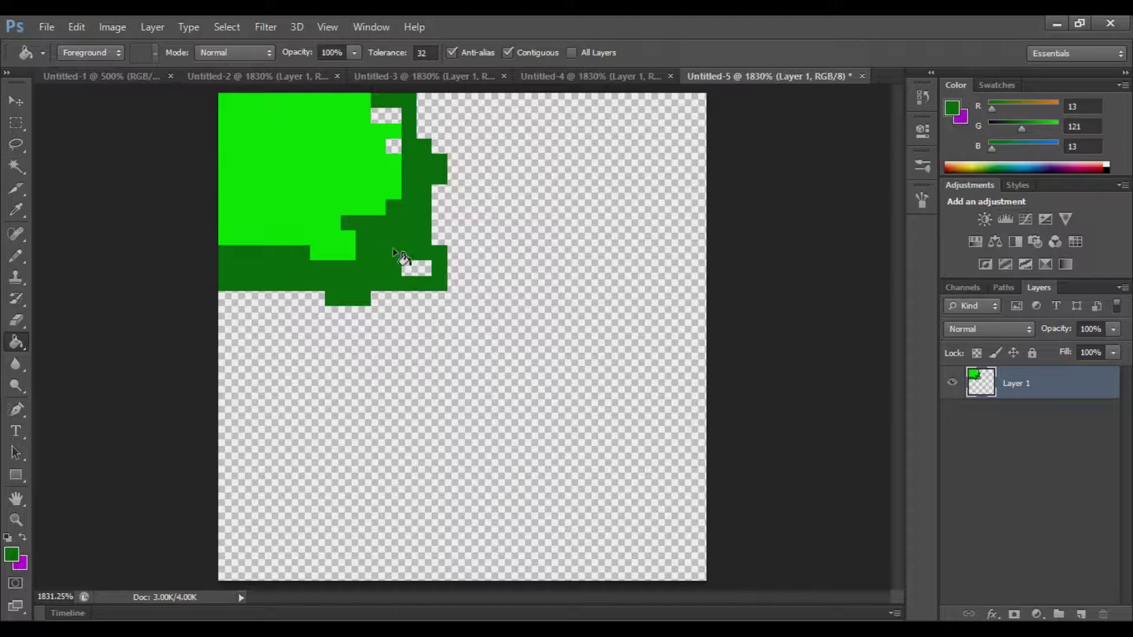
click(416, 268)
click(394, 146)
click(387, 116)
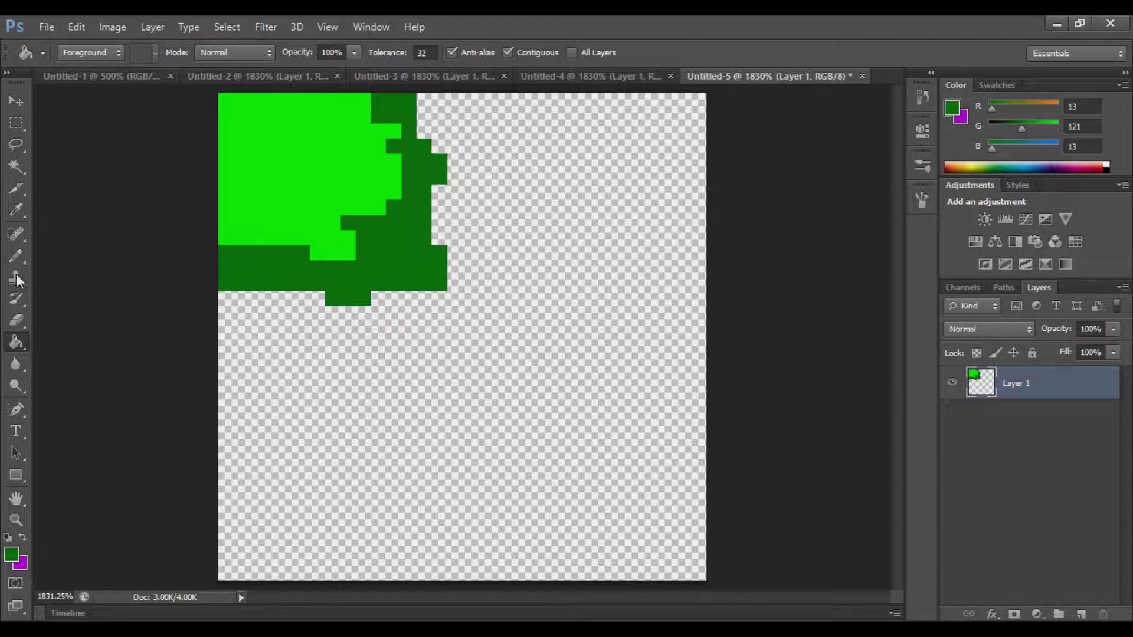
click(16, 255)
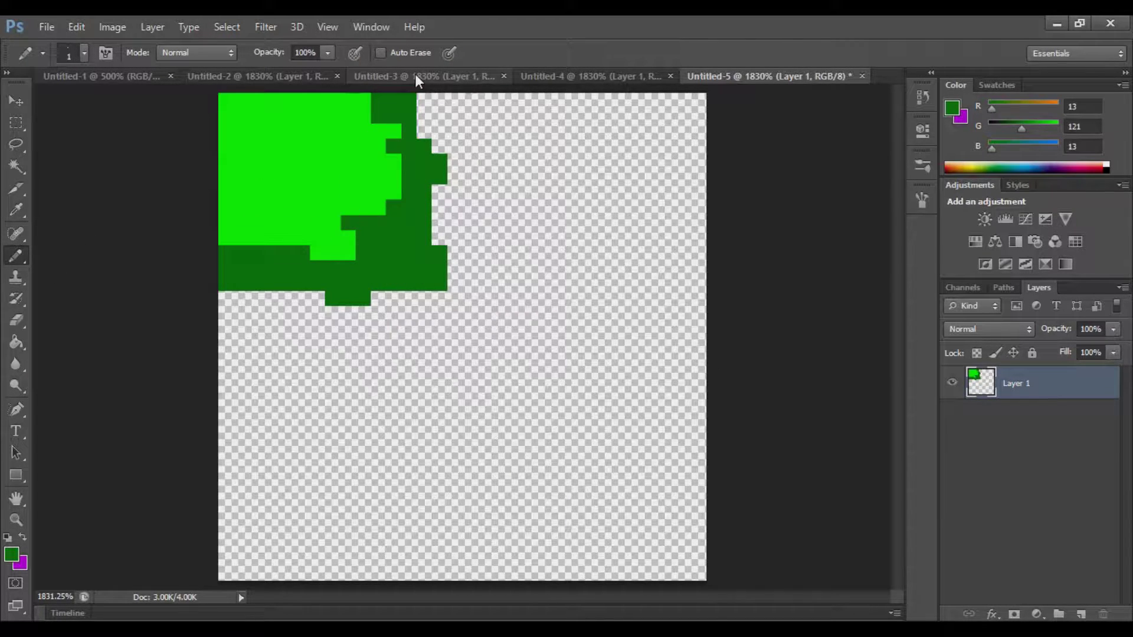
click(466, 76)
Sample the brown from Untitled-3 and fill the new tile's empty area with it
key(i)
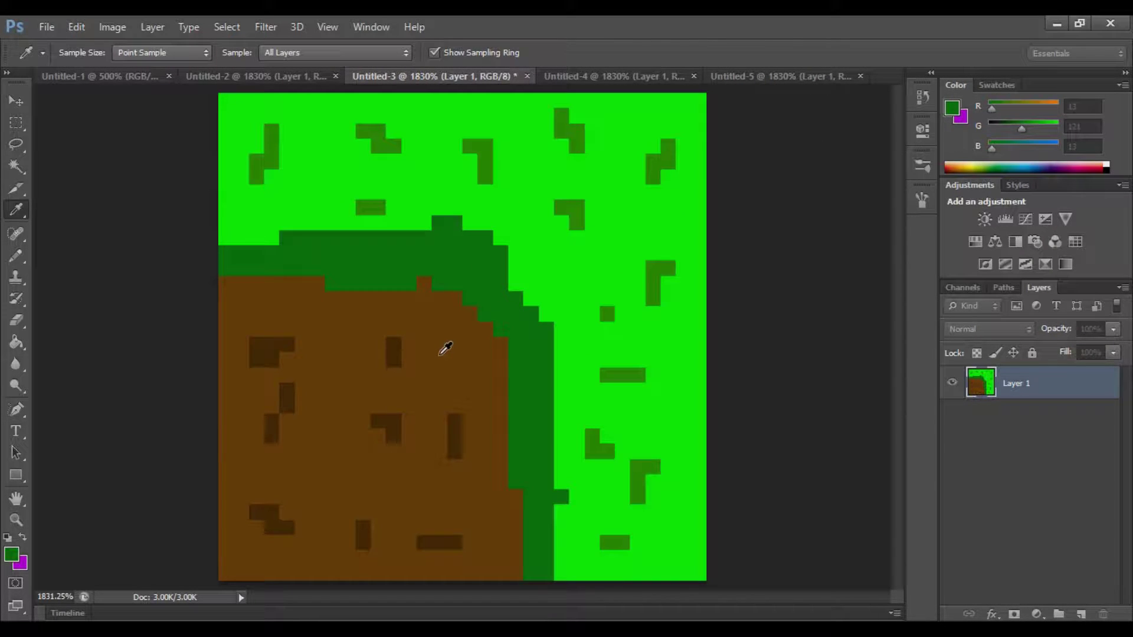
key(b)
click(790, 76)
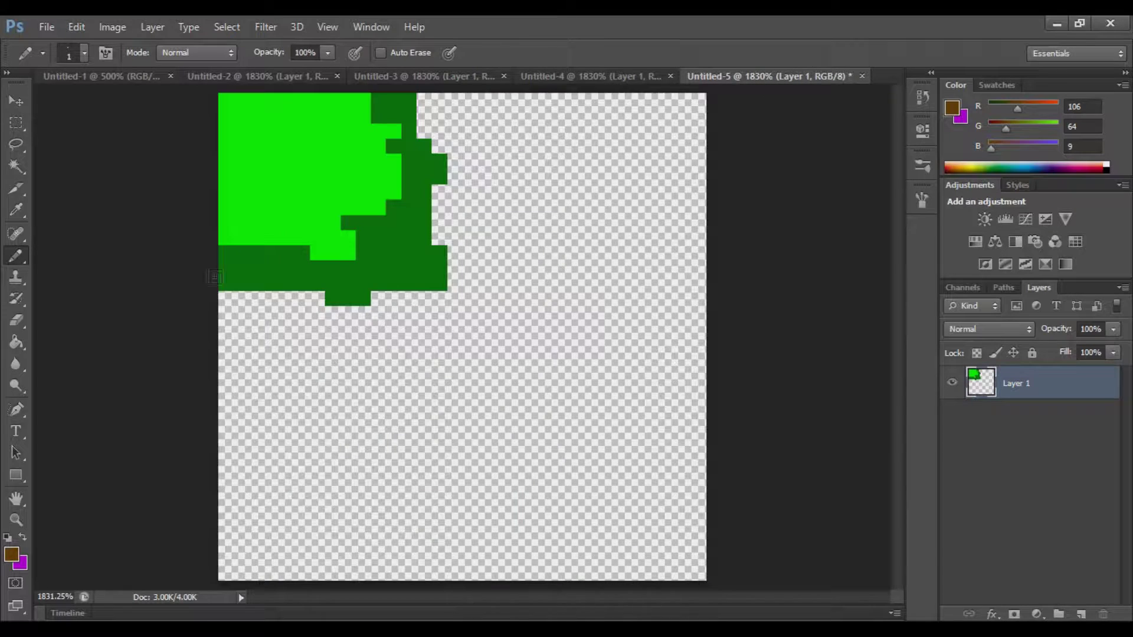
click(16, 342)
click(473, 427)
key(b)
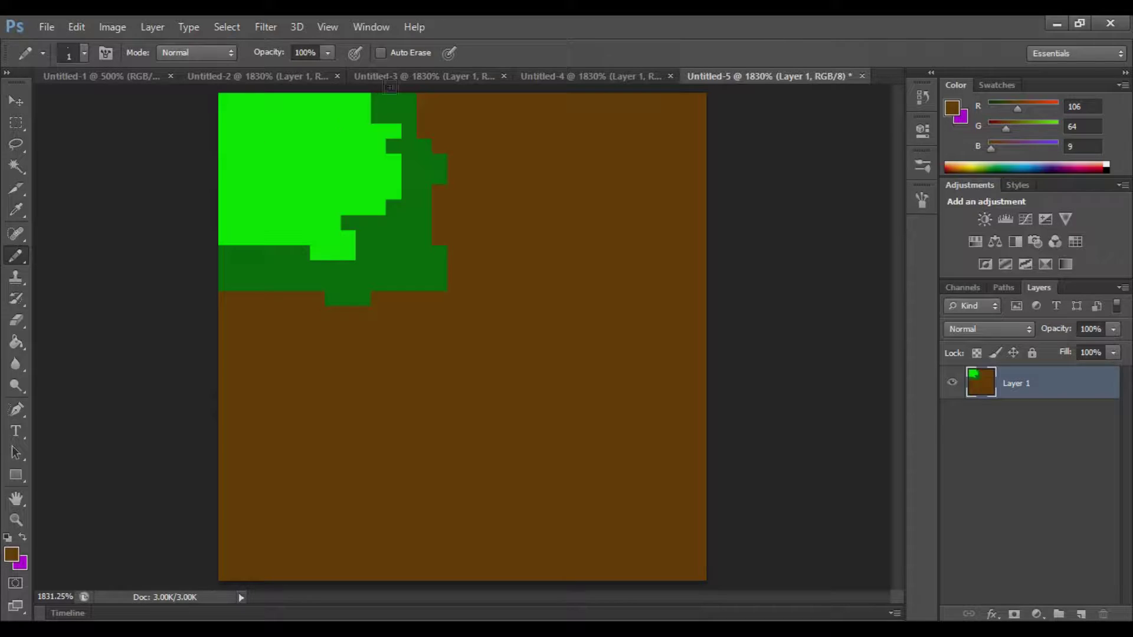
Sample the dark brown dirt colour and pencil speckles across the brown area
click(434, 75)
key(i)
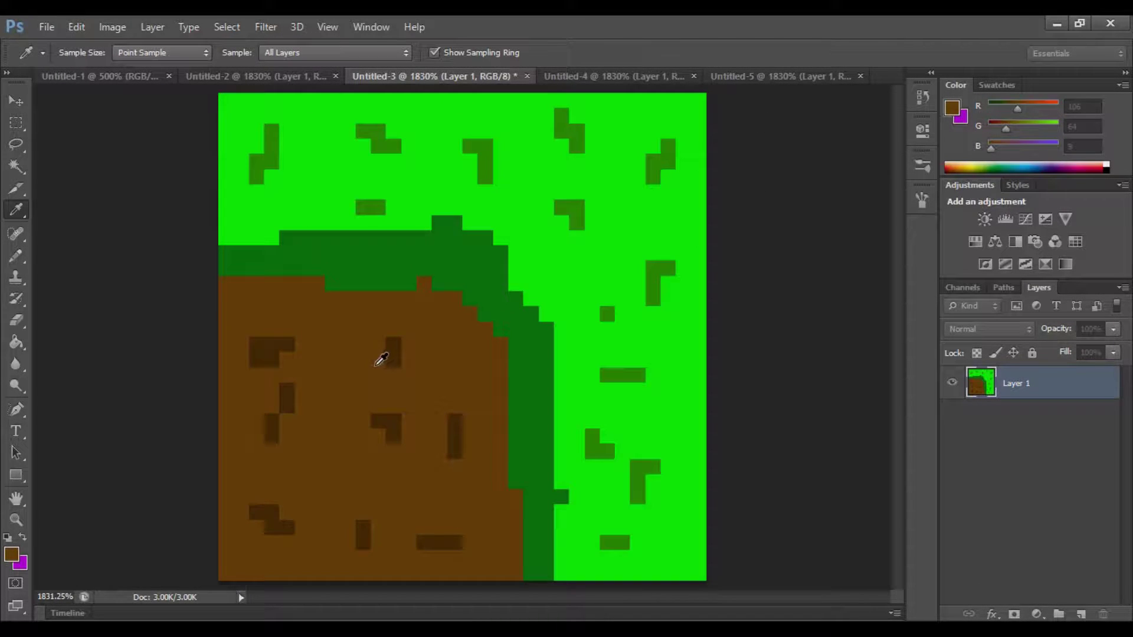
key(b)
click(785, 76)
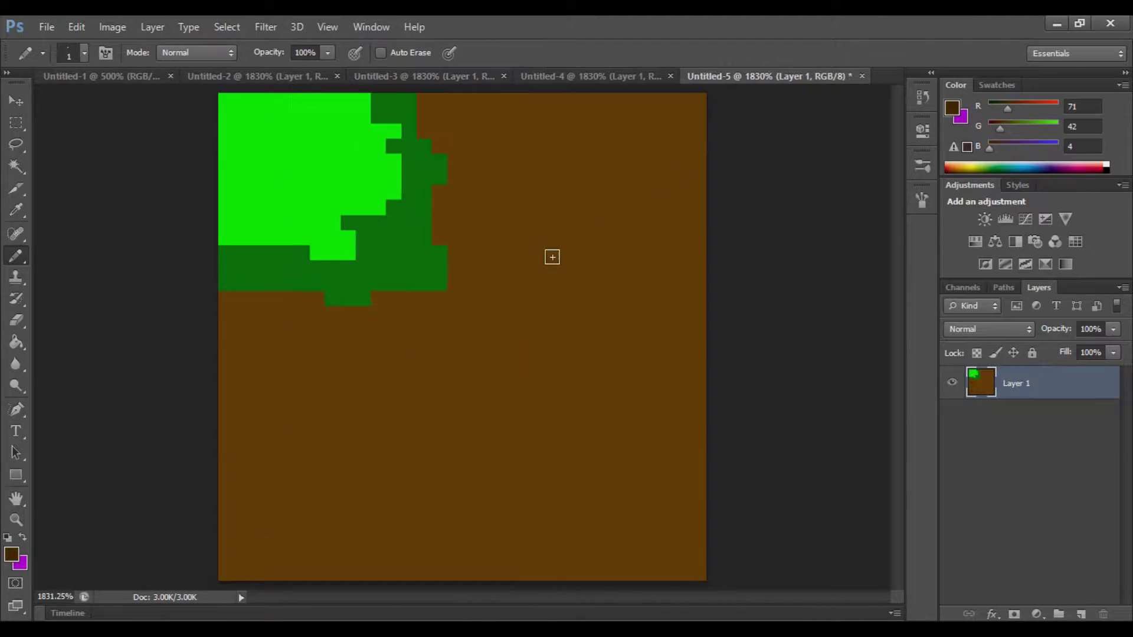
mouse_move(363, 405)
mouse_down()
mouse_move(361, 425)
mouse_move(394, 452)
mouse_up()
drag(546, 345, 592, 329)
drag(607, 176, 575, 159)
drag(519, 129, 500, 165)
drag(571, 283, 614, 284)
mouse_move(653, 371)
mouse_down()
mouse_move(590, 484)
mouse_move(528, 528)
mouse_up()
Add more dark brown single pixels, speckles and short bars over the rest of the dirt
click(500, 511)
drag(470, 467, 455, 482)
drag(386, 528, 271, 436)
drag(333, 375, 302, 389)
drag(393, 360, 440, 360)
drag(500, 406, 531, 405)
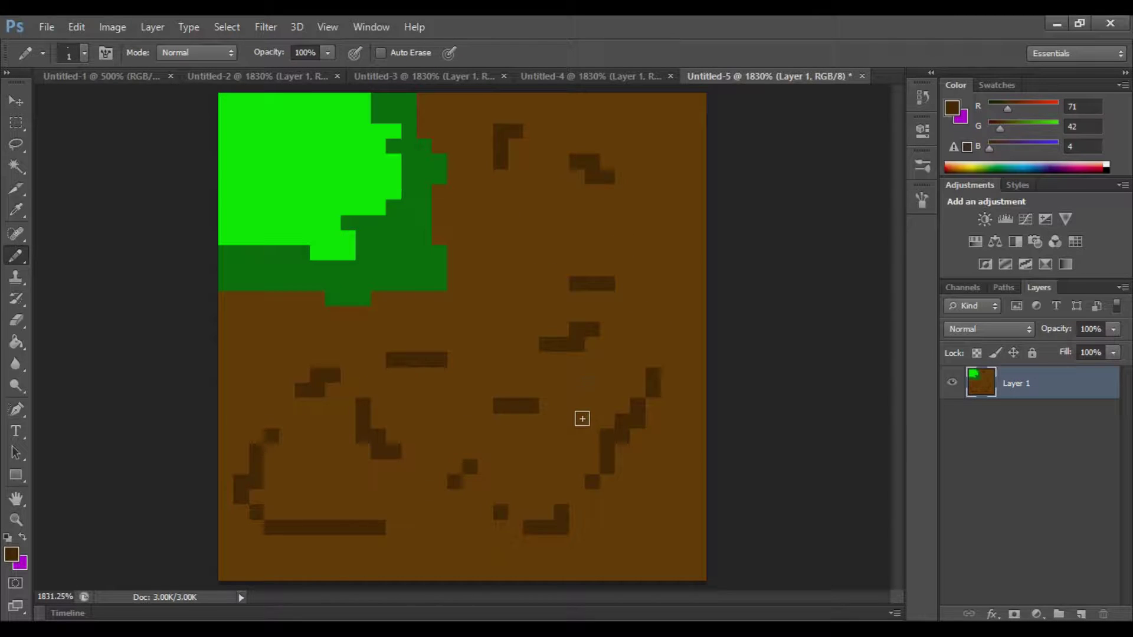
click(576, 420)
drag(638, 252, 608, 237)
drag(653, 130, 668, 130)
drag(653, 496, 653, 511)
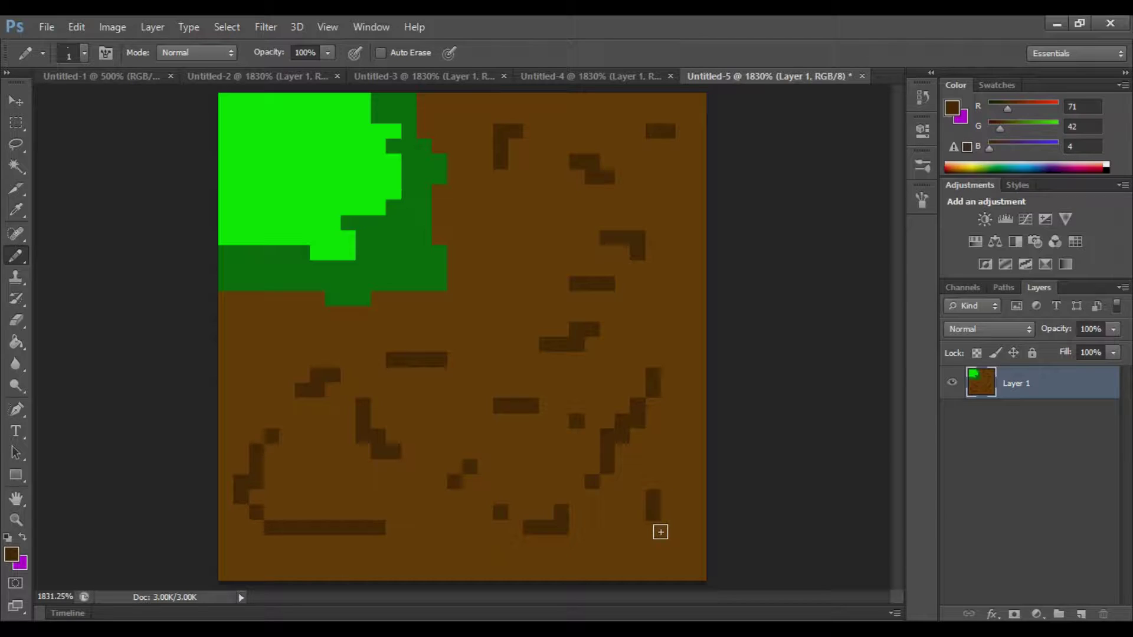
Sample the dark green and pencil flecks onto the light green grass
key(i)
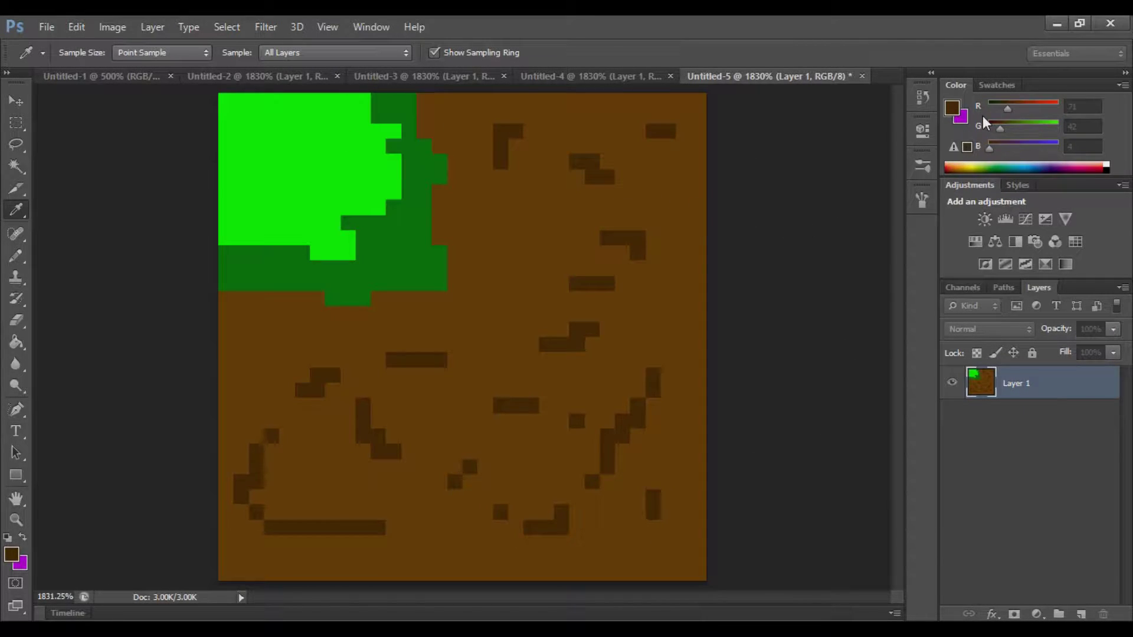
key(b)
alt+click(363, 224)
click(302, 192)
drag(272, 161, 271, 192)
drag(286, 115, 319, 130)
drag(362, 192, 349, 192)
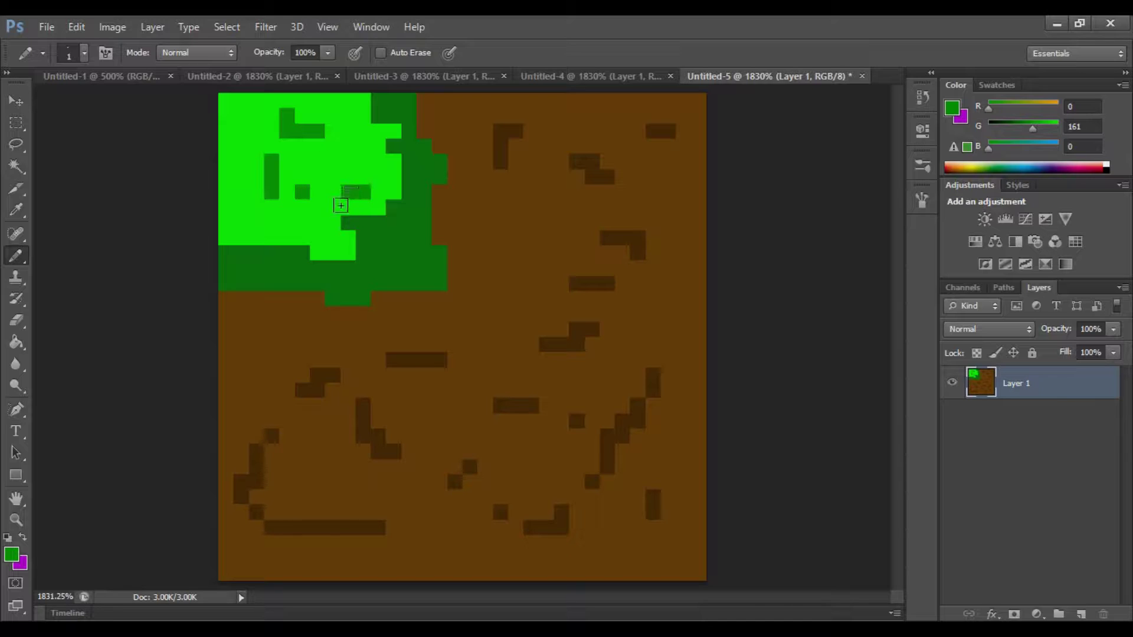
click(16, 101)
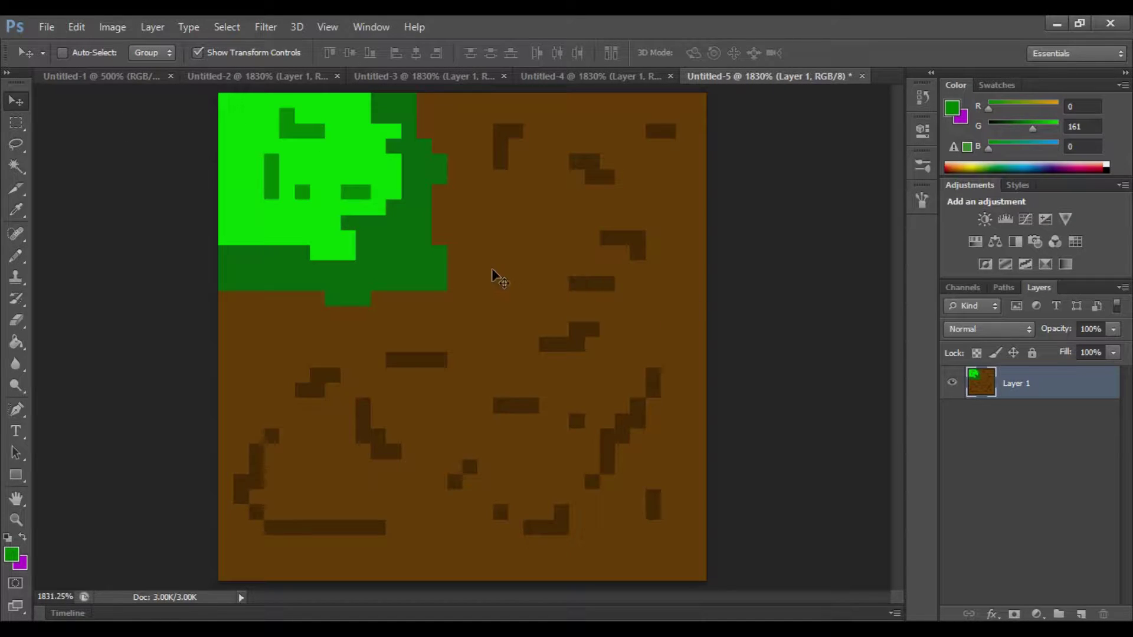
Bring the finished tile into Untitled-1 and rotate it 90° with Free Transform
drag(490, 268, 698, 181)
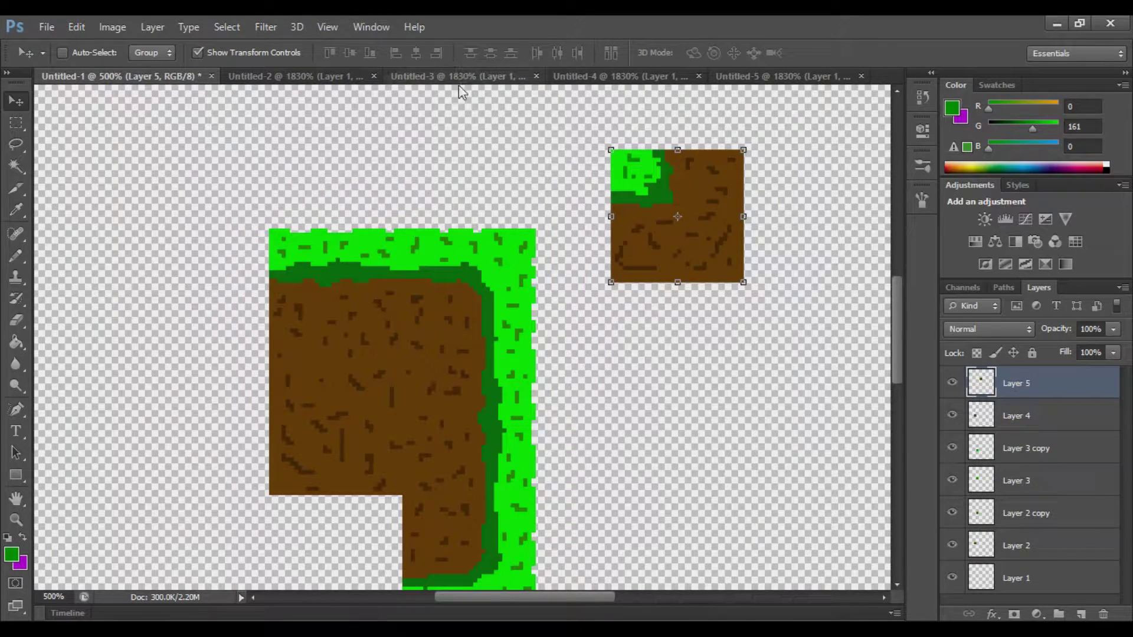
key(ctrl+t)
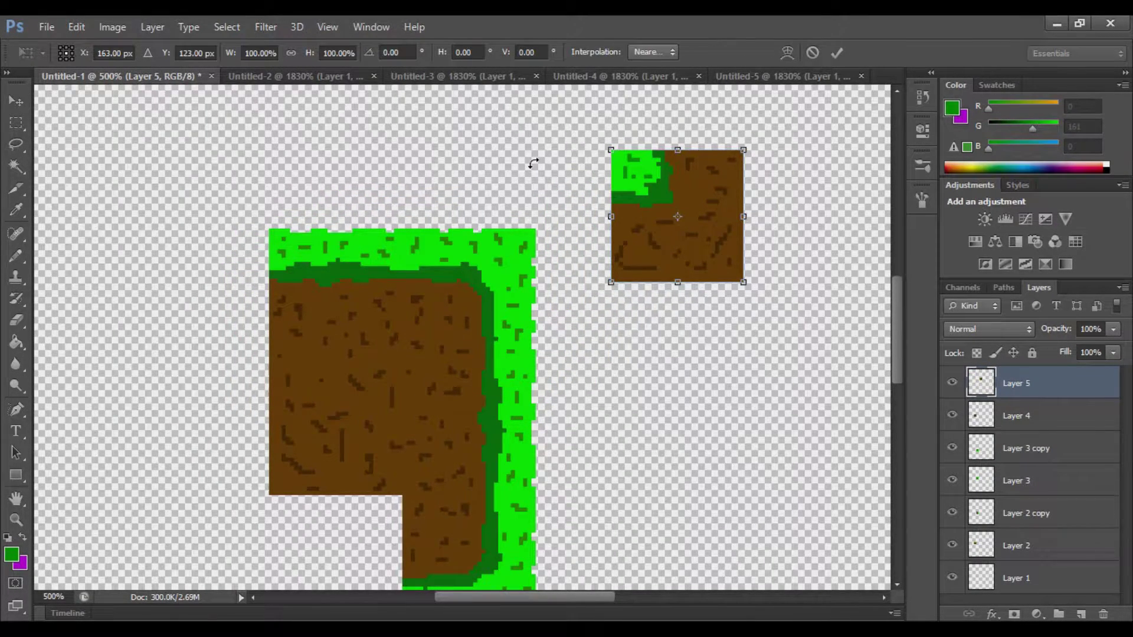
click(407, 52)
text(90)
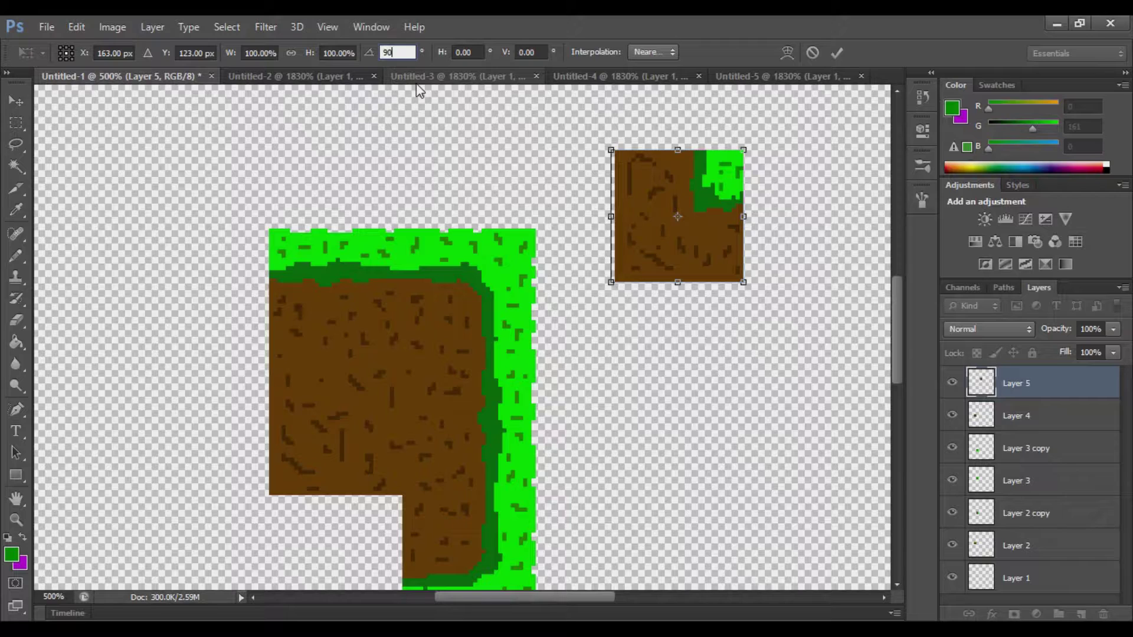
scroll(466, 136, down, 1)
click(834, 59)
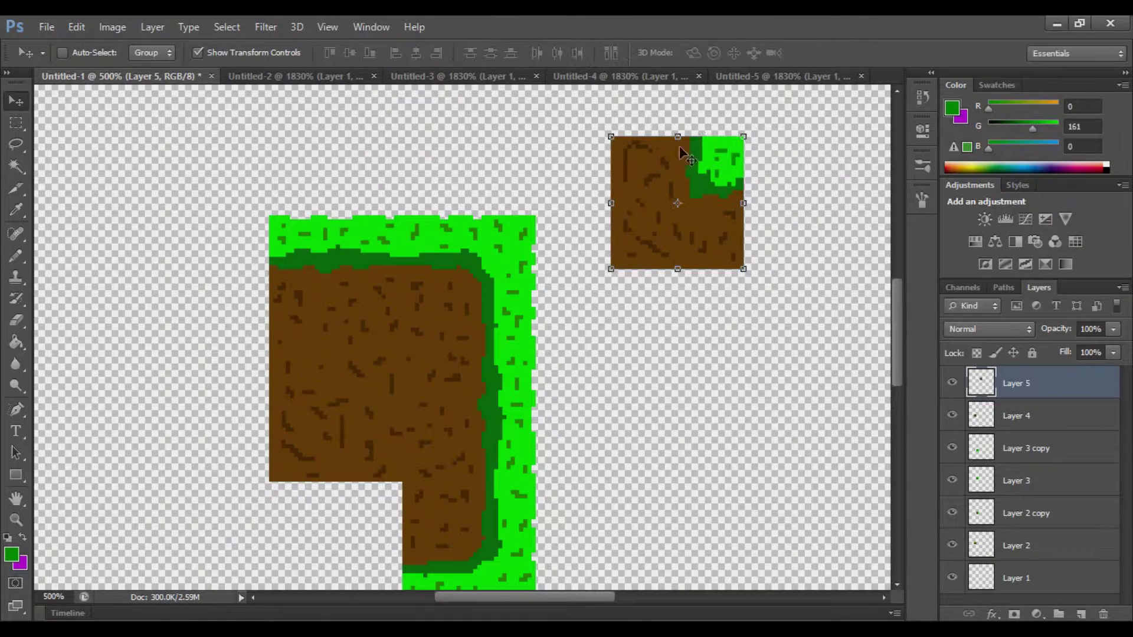
Position the rotated tile at the grass border's top-left, then select Layer 2 copy
drag(643, 174, 165, 253)
scroll(331, 201, up, 2)
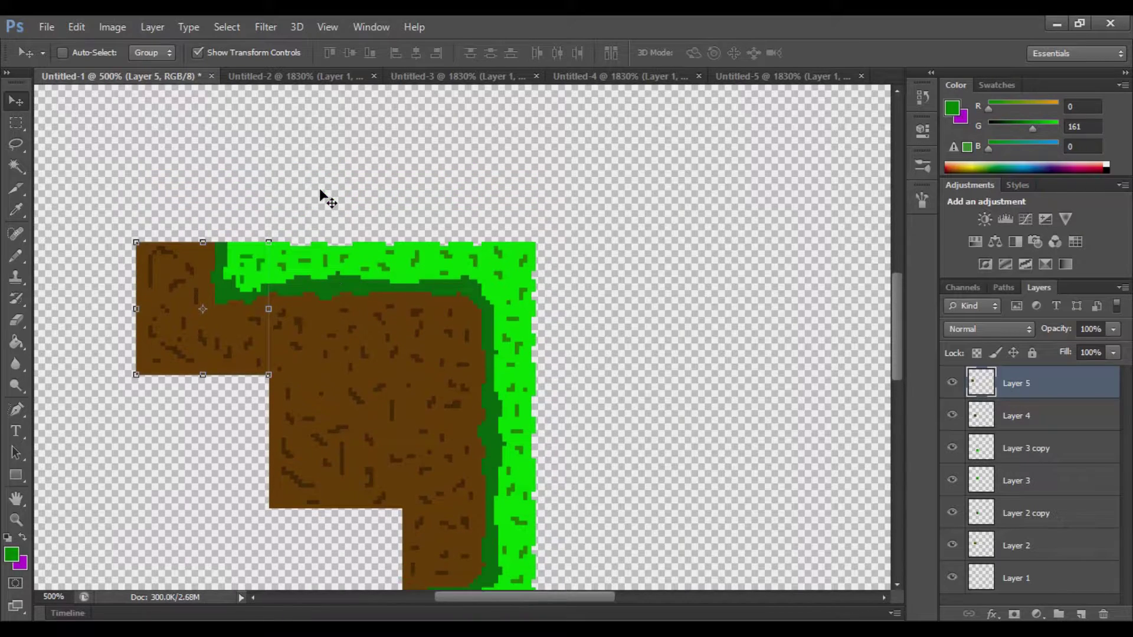
scroll(413, 230, down, 3)
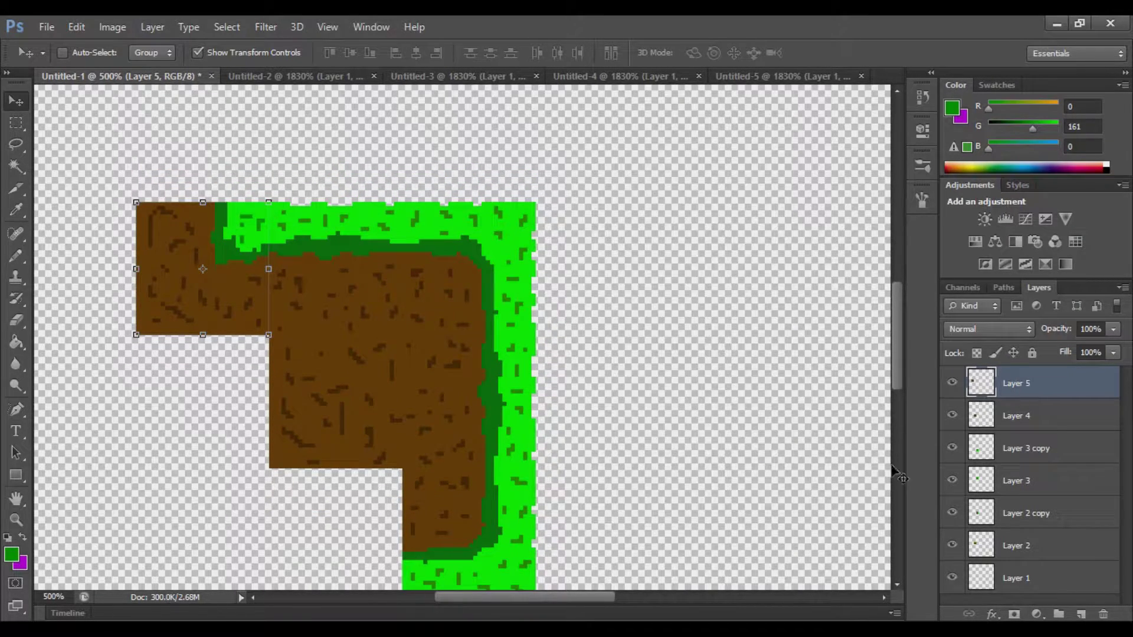
click(1060, 554)
click(1069, 519)
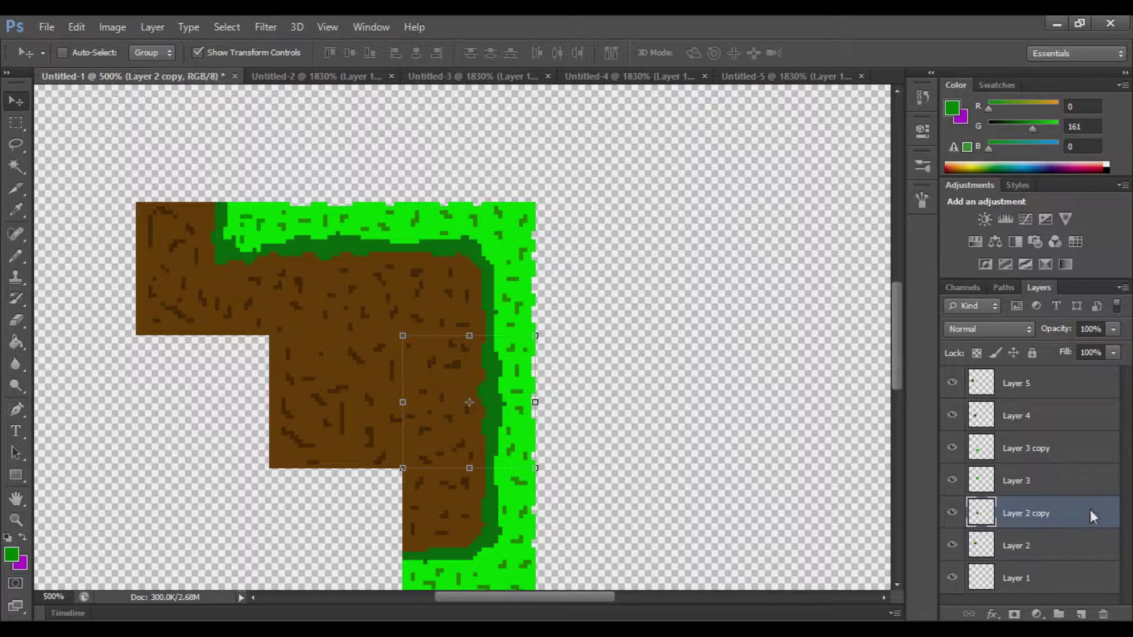
Duplicate Layer 2 copy and move the new copy above the rotated corner tile
key(ctrl+j)
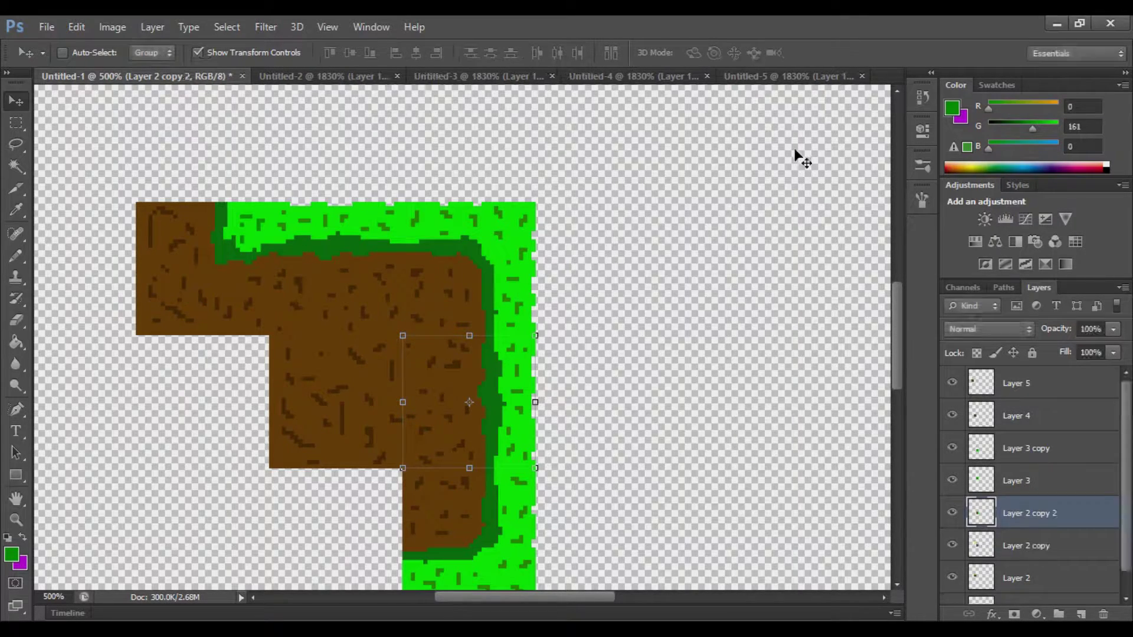
drag(462, 380, 214, 123)
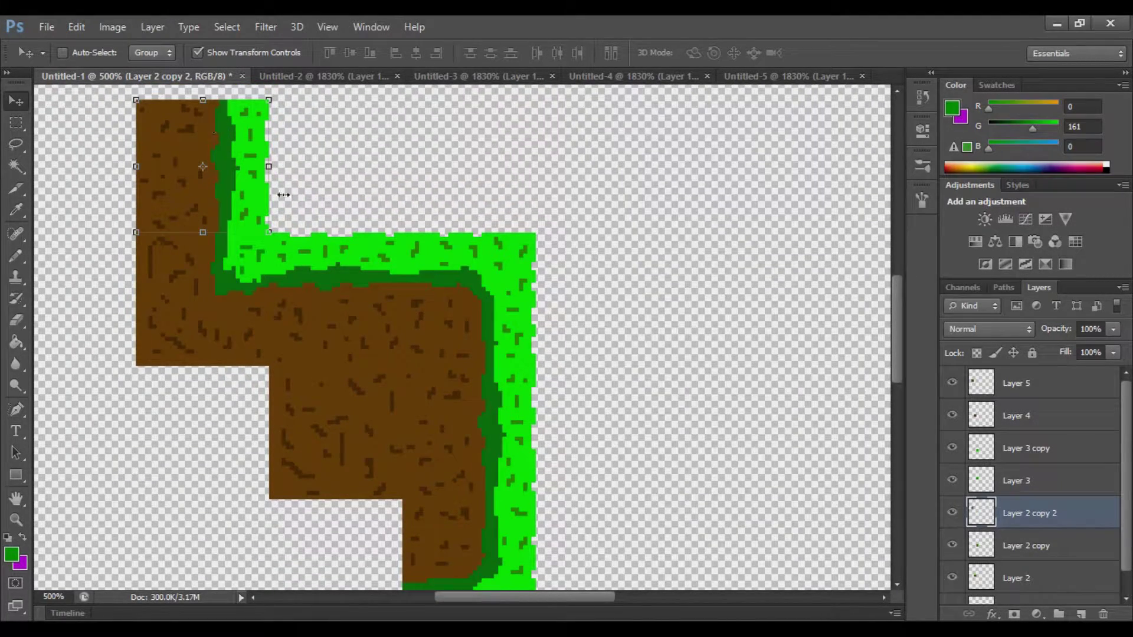
scroll(413, 278, down, 3)
scroll(283, 273, up, 2)
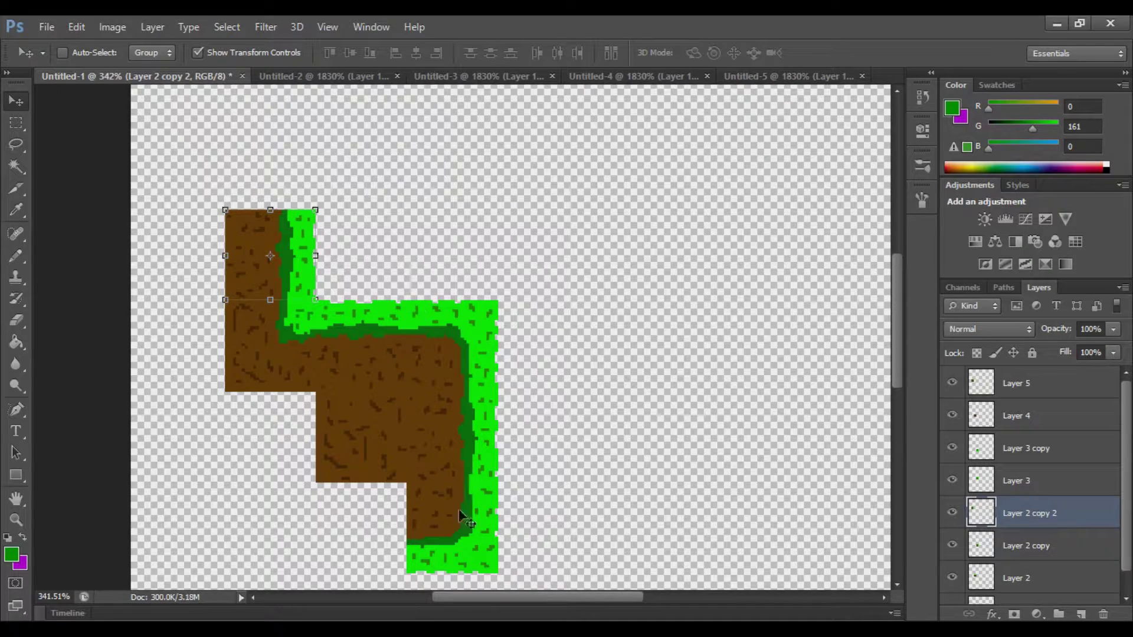
scroll(463, 371, down, 2)
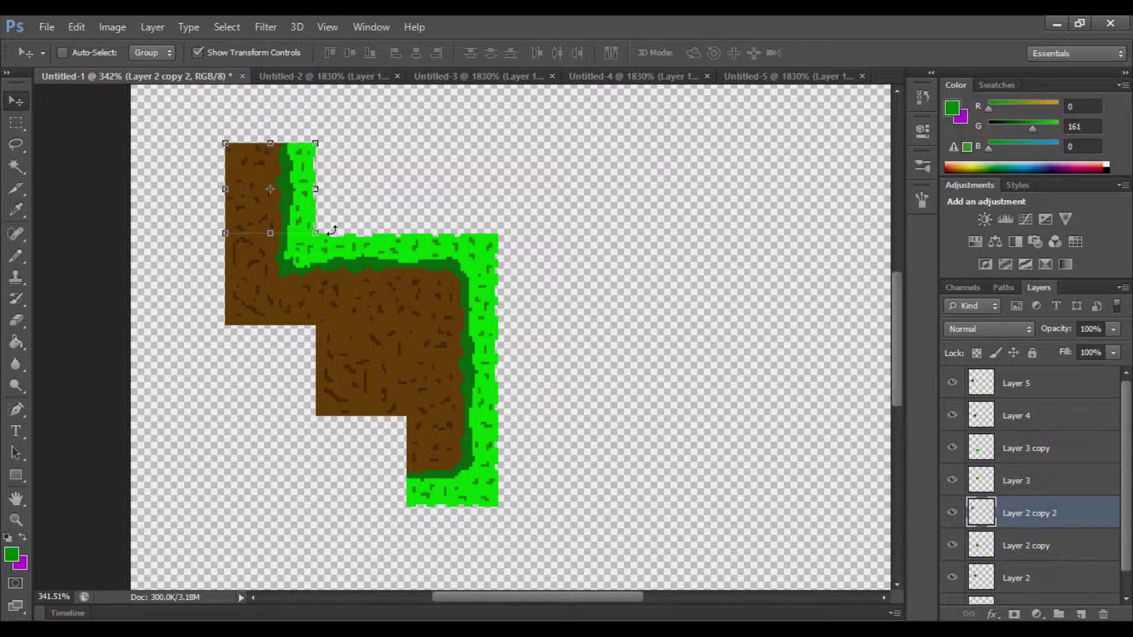
scroll(527, 338, up, 1)
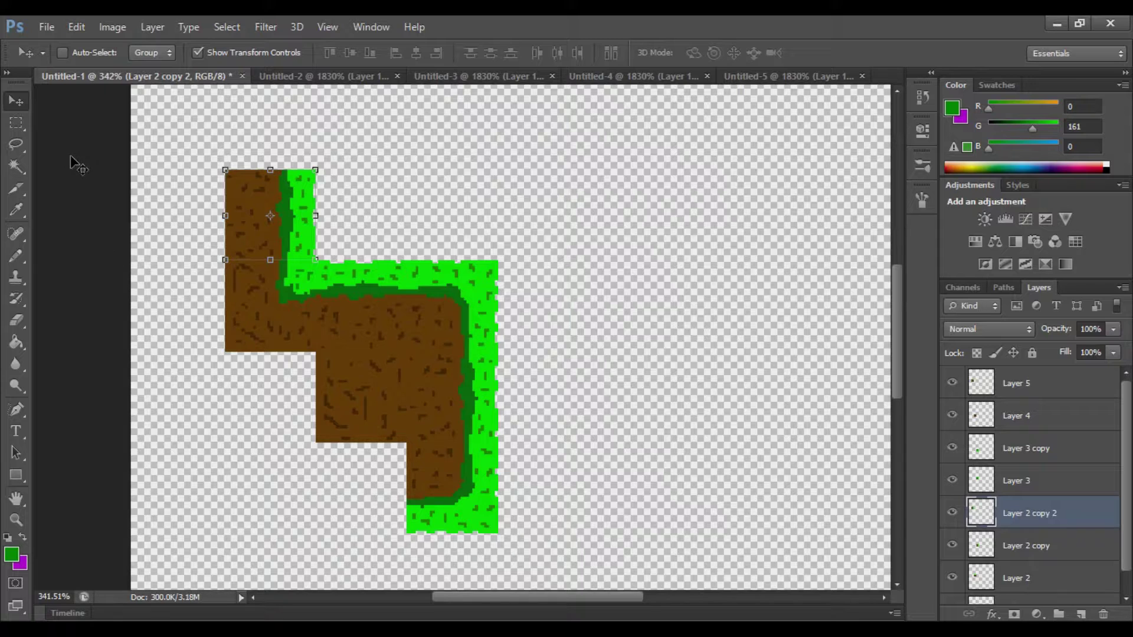
scroll(519, 254, down, 3)
scroll(539, 253, up, 6)
scroll(539, 257, down, 7)
scroll(539, 251, up, 6)
scroll(540, 251, down, 1)
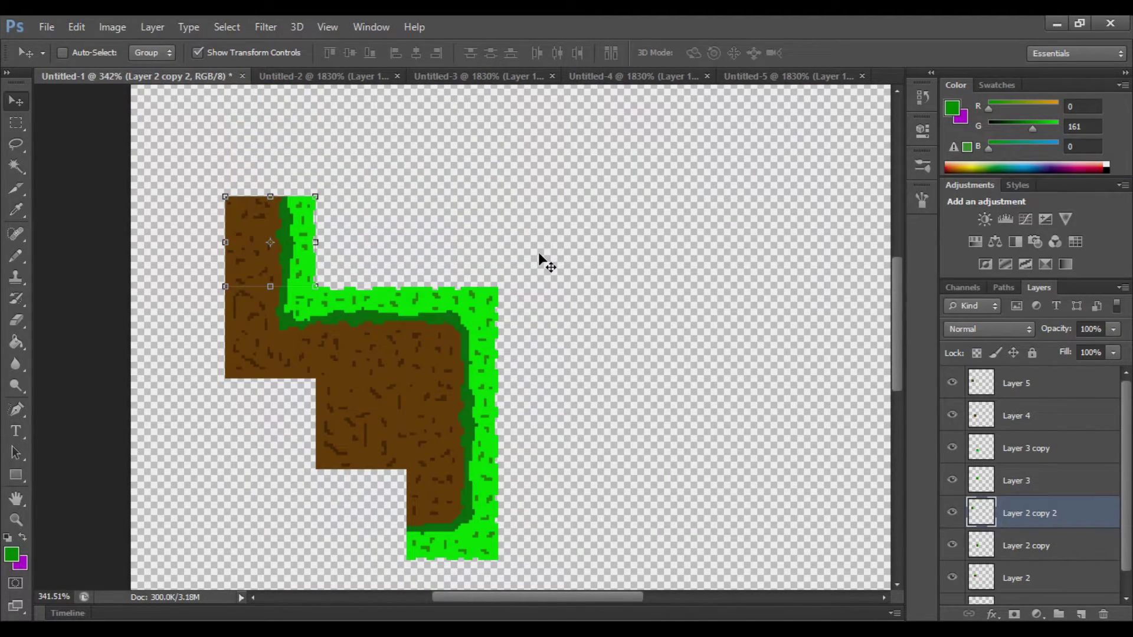